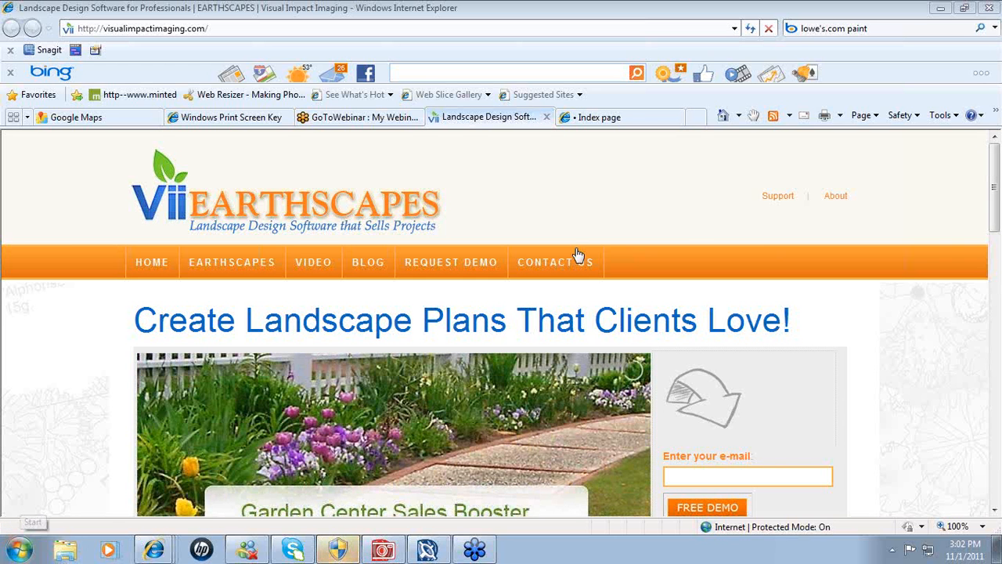
- Minimize the Internet Explorer window showing the EarthScapes site to reveal Corel DESIGNER X4
click(941, 12)
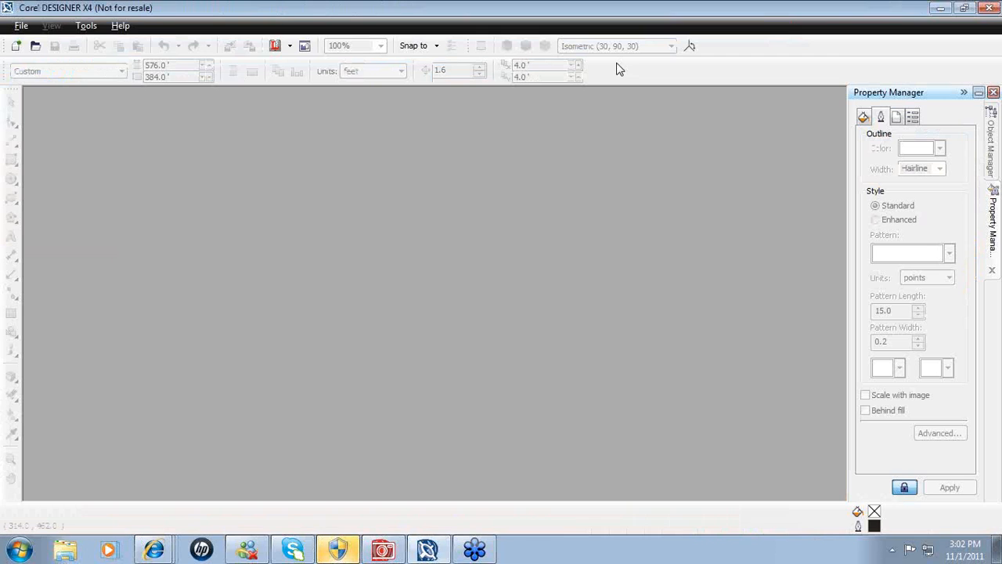
- Hide Corel DESIGNER, launch EarthScapes 1.0 from its desktop icon, then bring up Corel PHOTO-PAINT
click(943, 7)
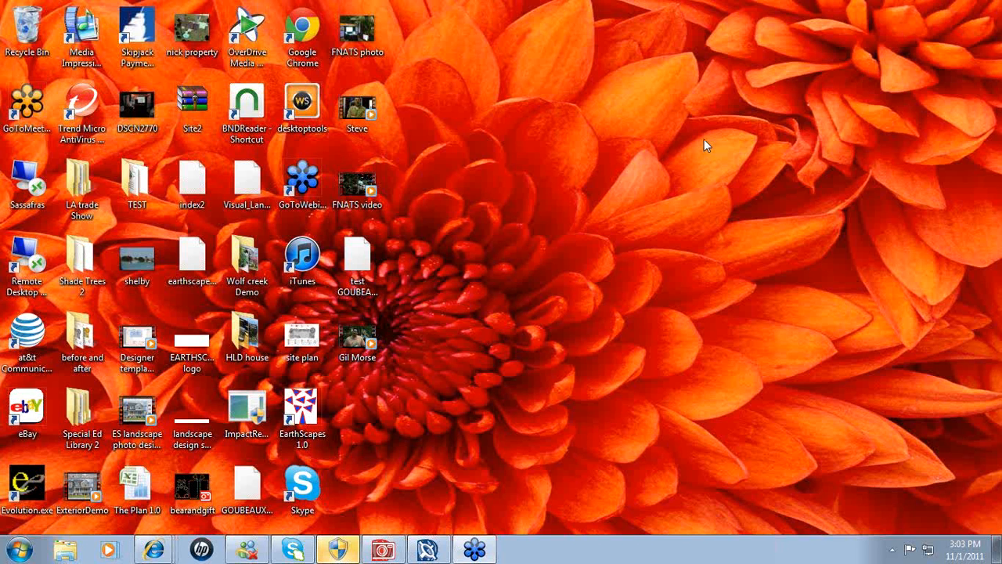
double_click(308, 420)
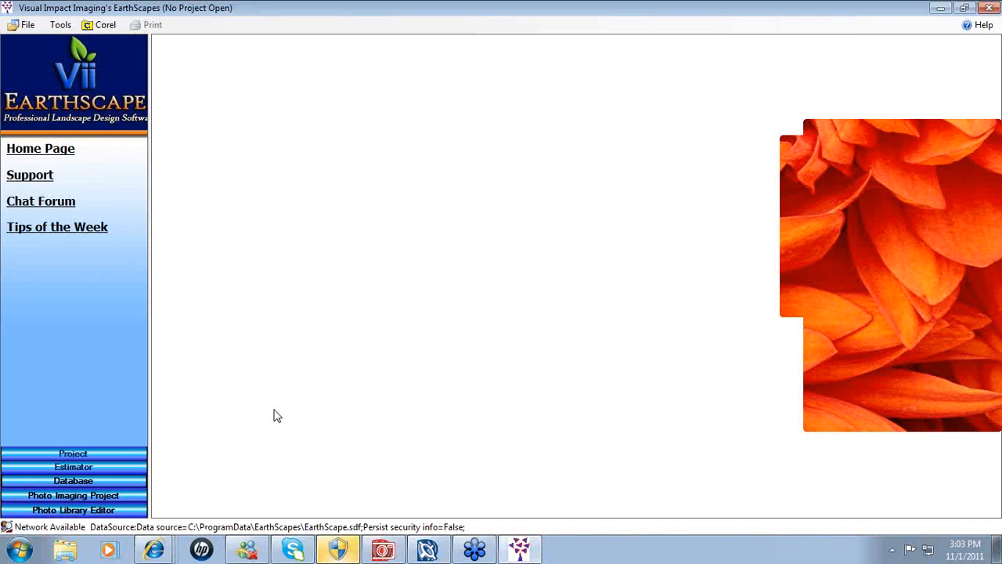
click(105, 28)
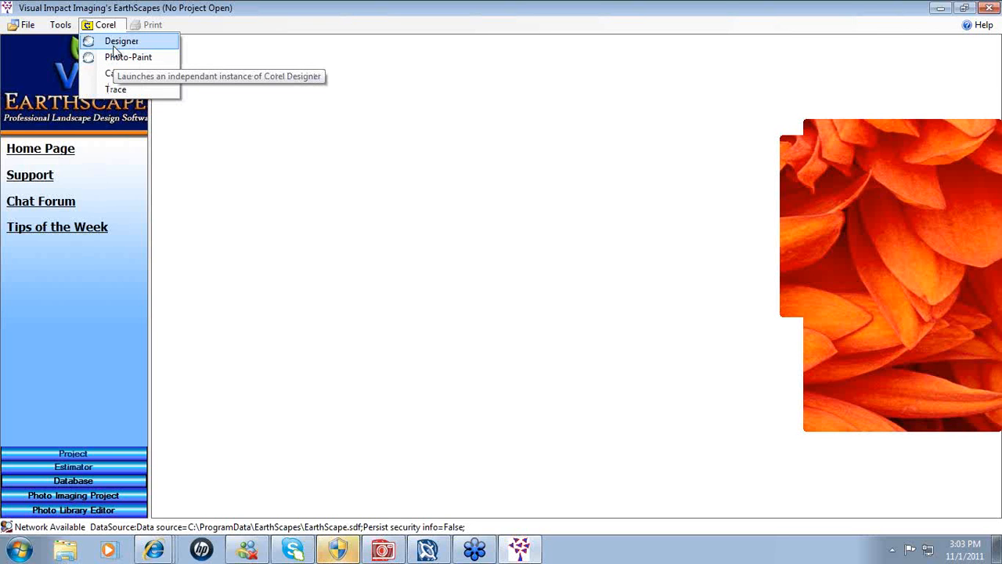
click(382, 551)
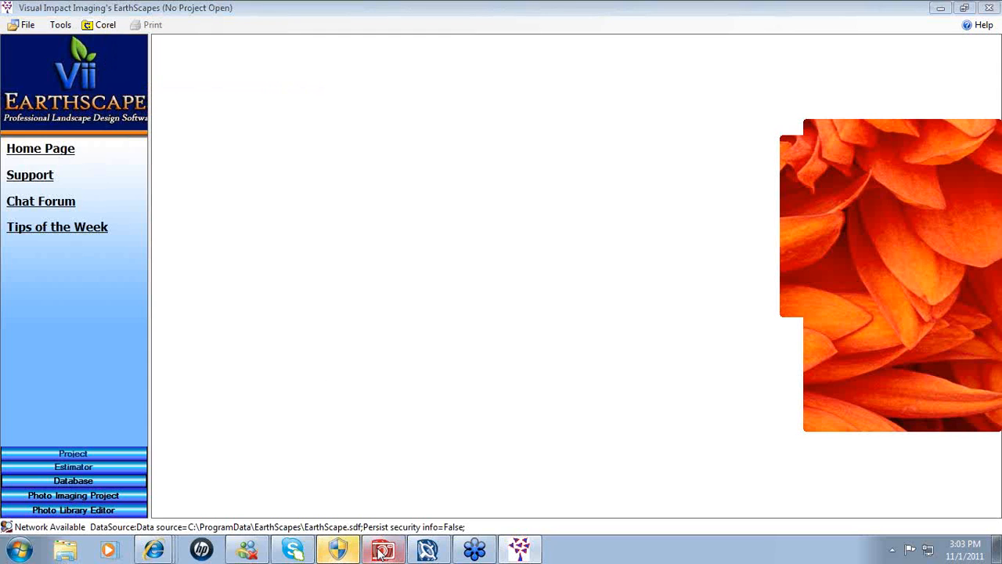
- Close the old google map image in PHOTO-PAINT and minimize both PHOTO-PAINT and DESIGNER
click(706, 100)
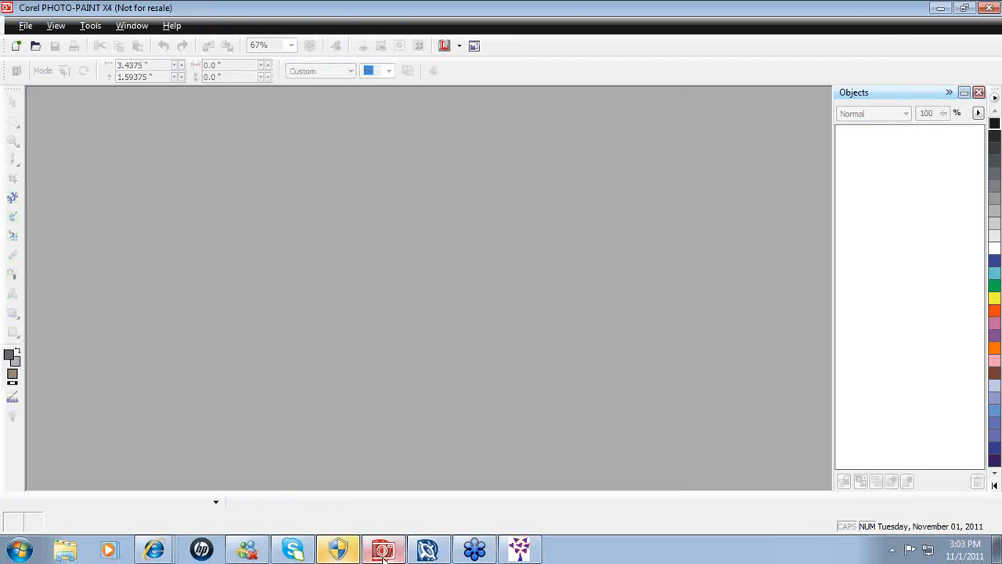
click(942, 10)
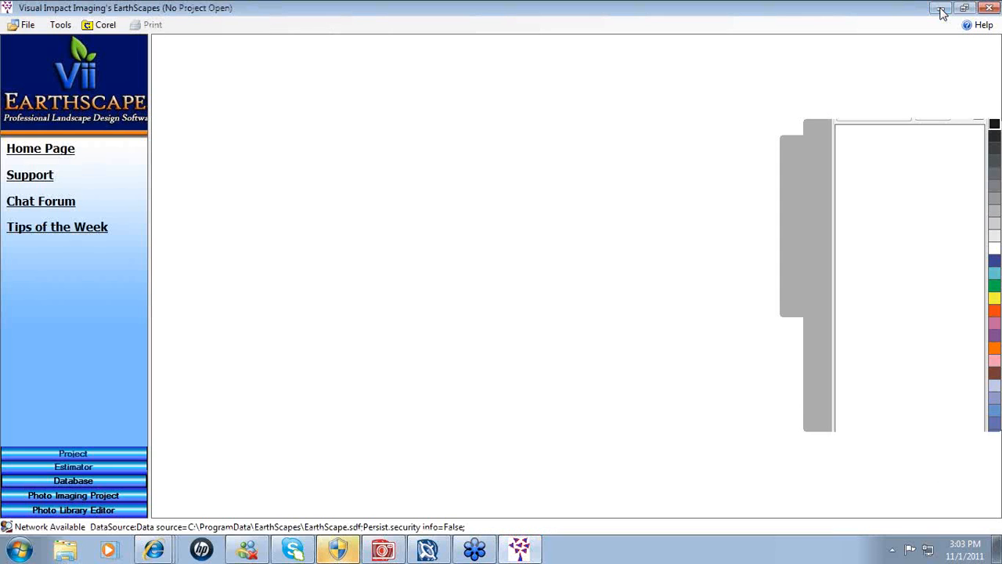
click(429, 548)
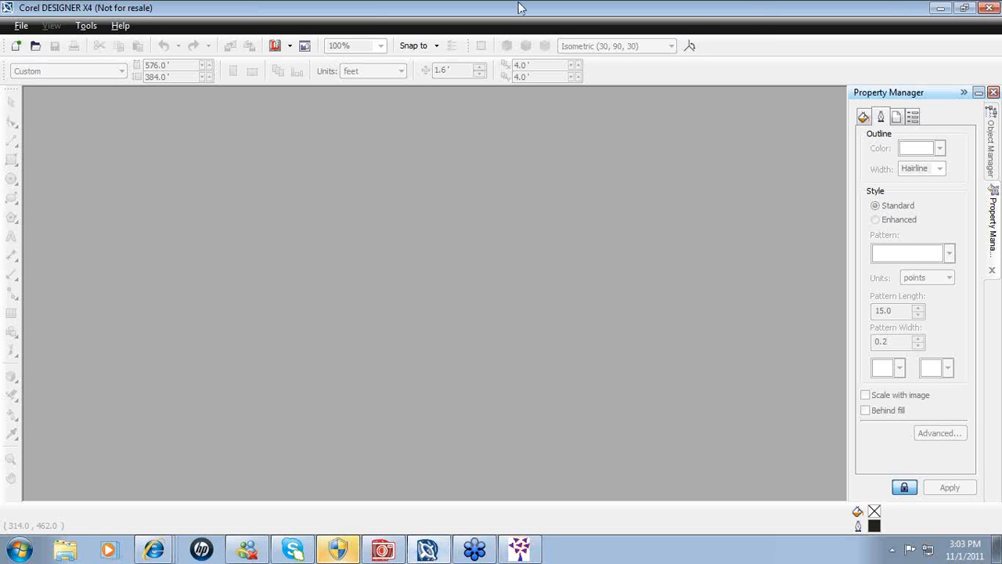
click(941, 9)
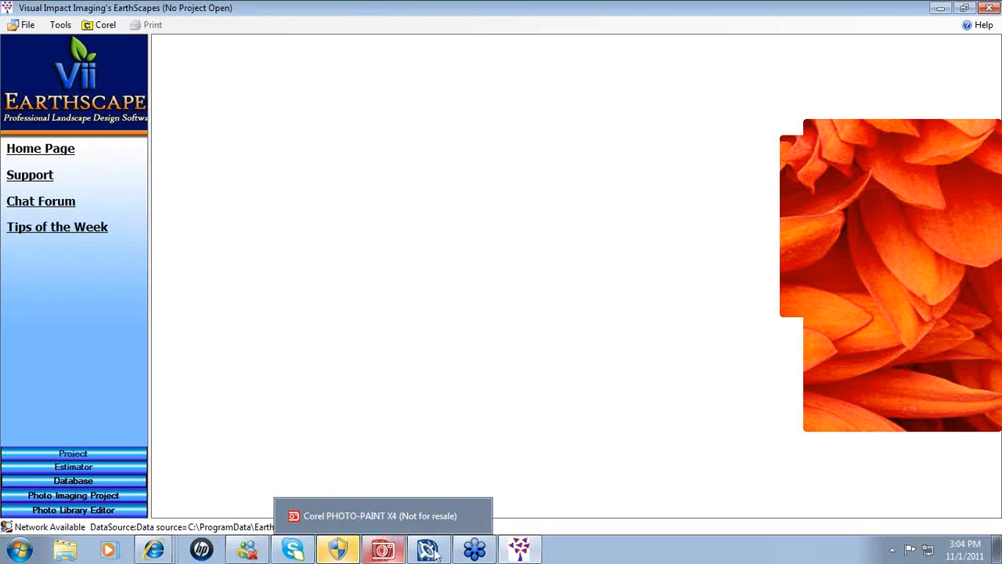
mouse_move(435, 553)
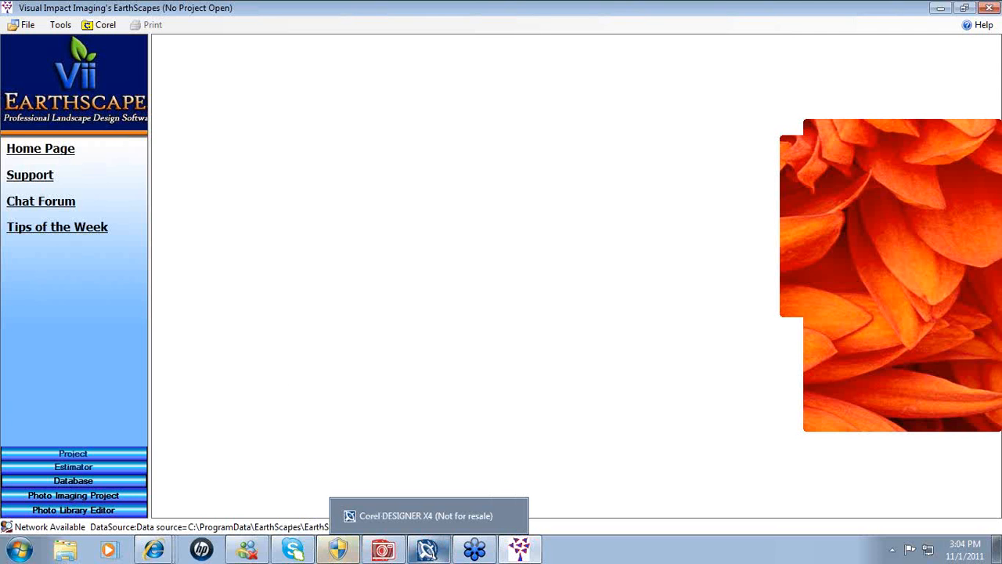
mouse_move(154, 555)
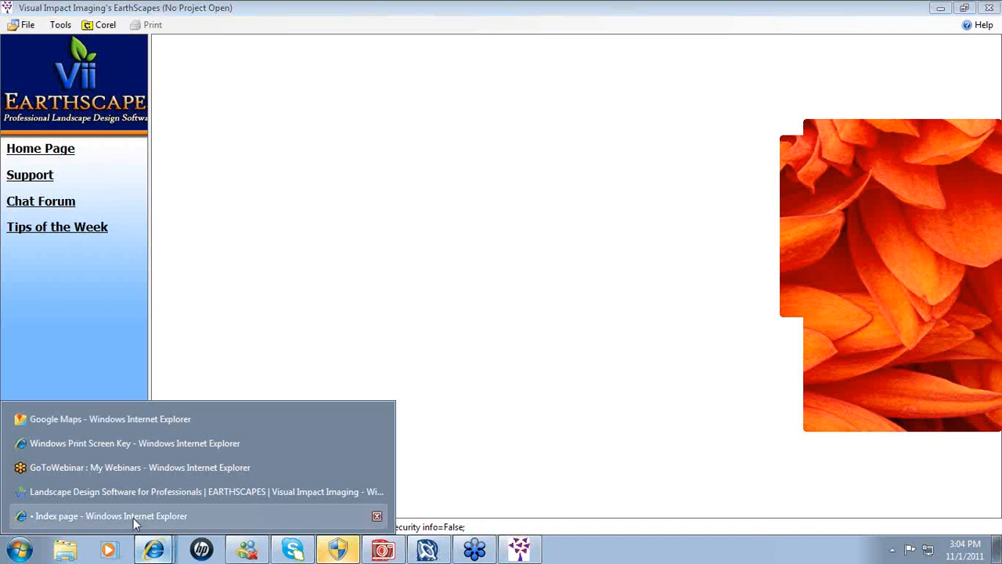
- In Internet Explorer, search Bing for 'google maps' and open the Google Maps result
click(111, 420)
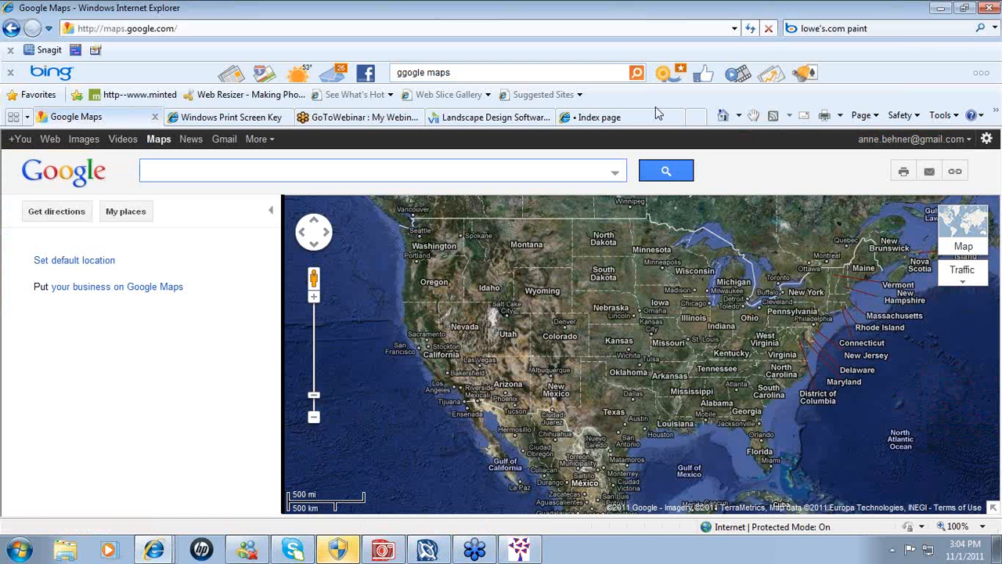
click(864, 29)
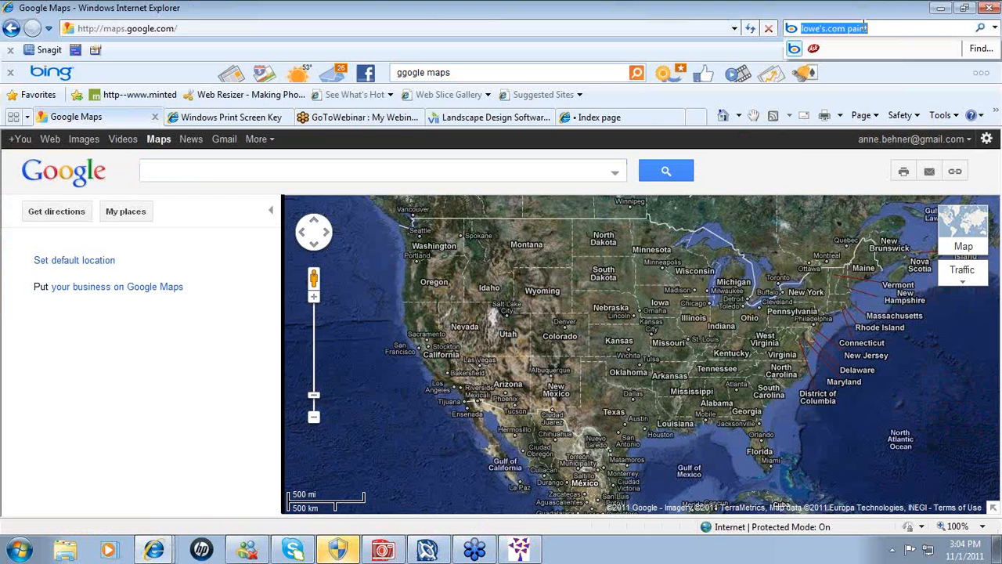
text(google maps)
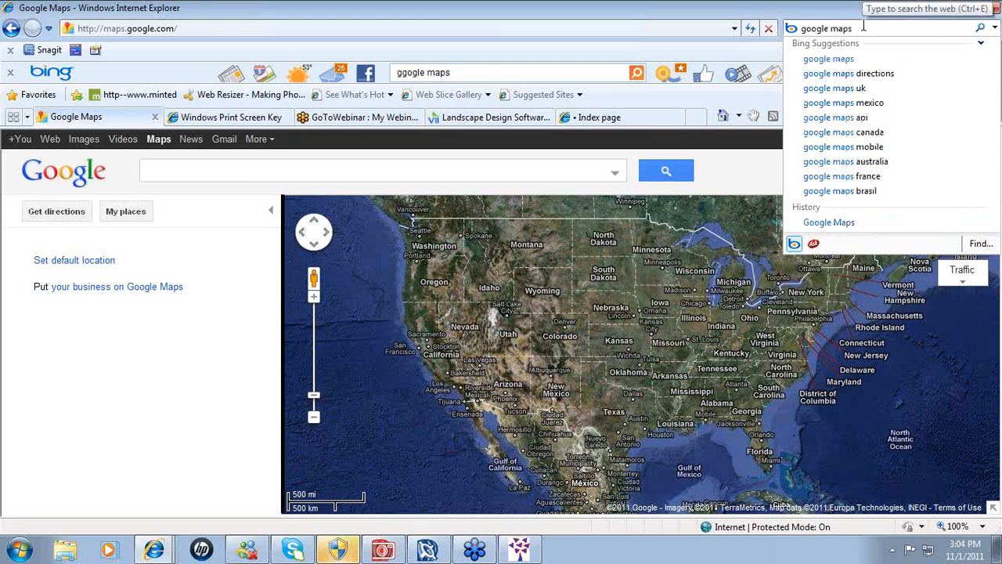
key(Return)
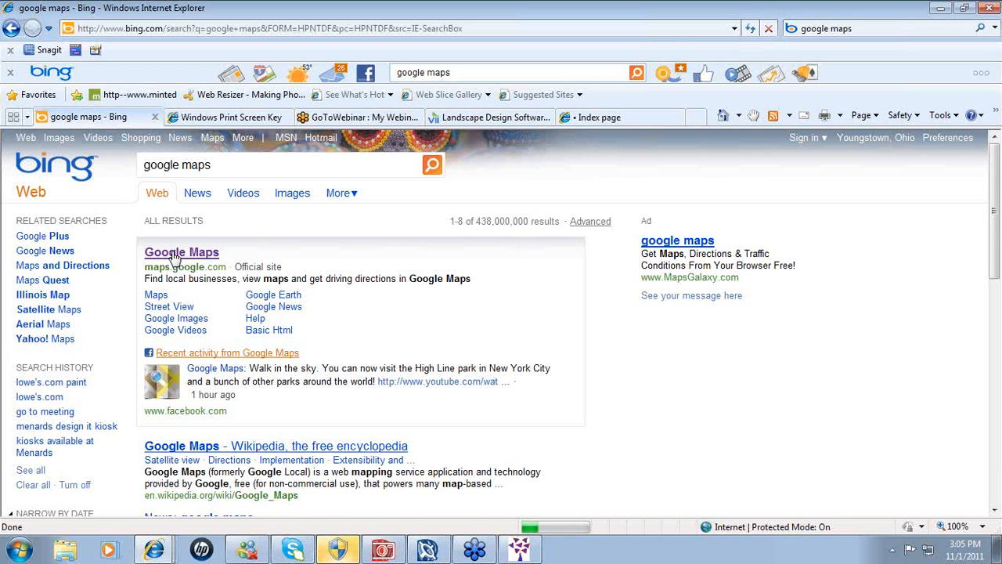
click(174, 255)
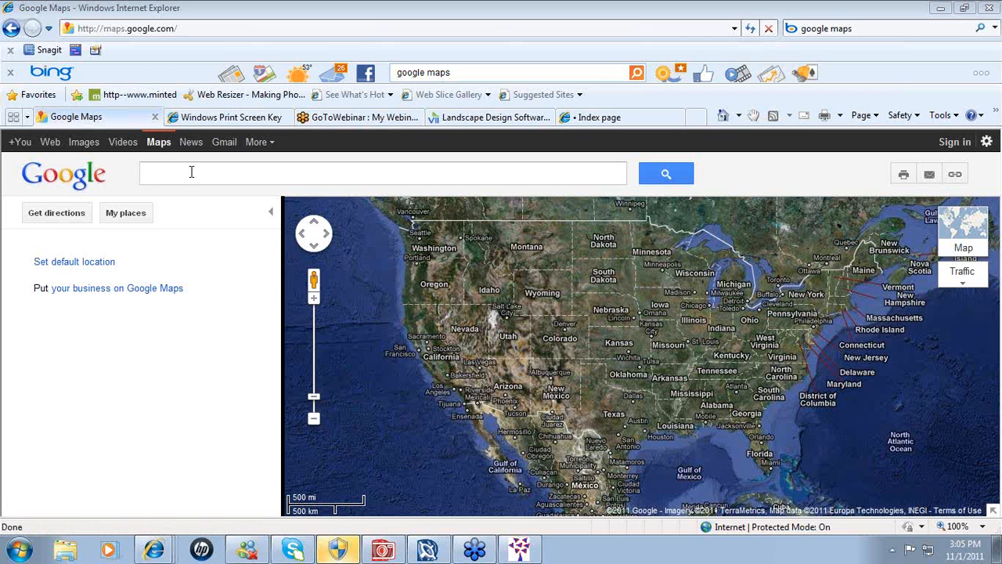
- Search Google Maps for the lot's street address in Portage Lakes, OH, then switch to road view
click(156, 175)
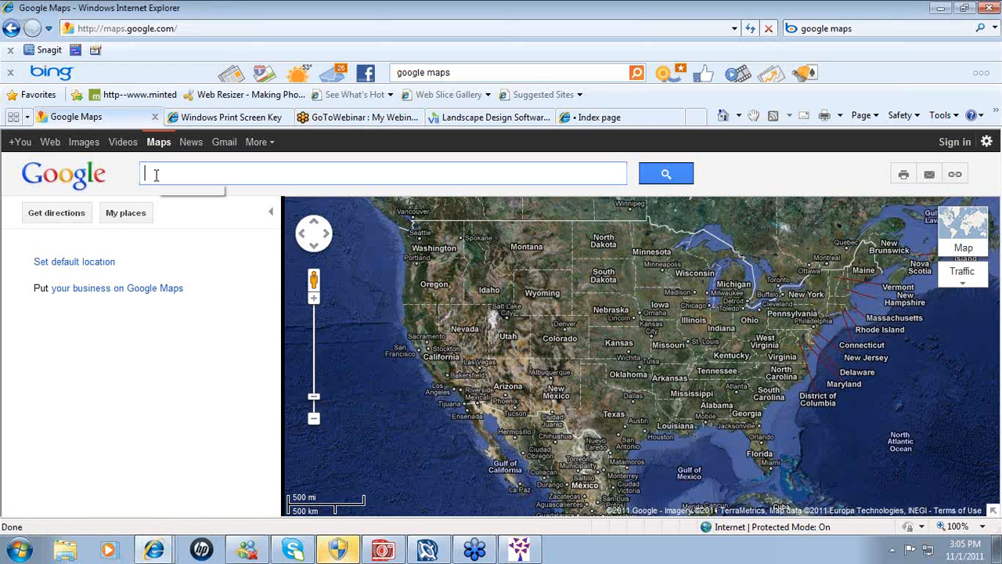
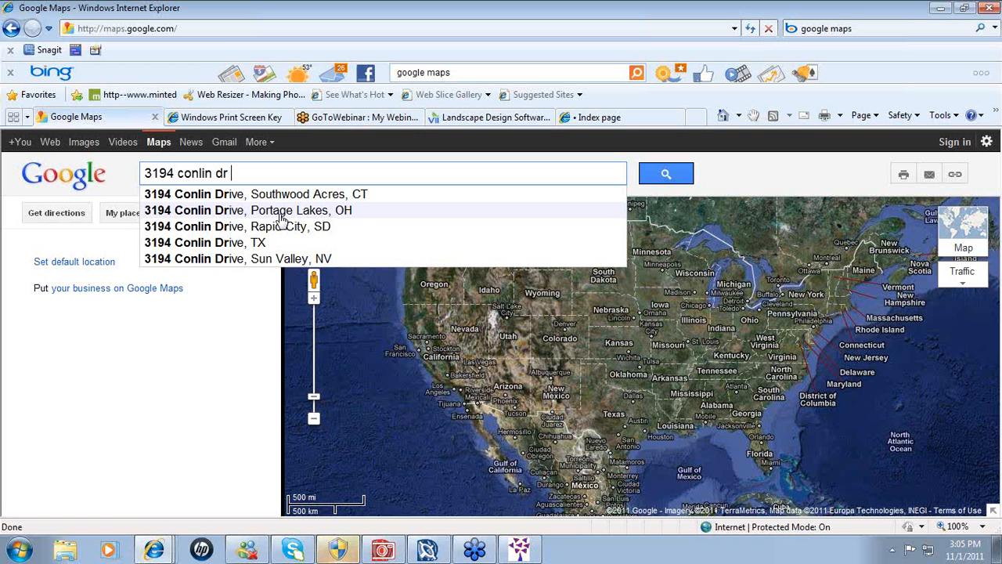
click(261, 212)
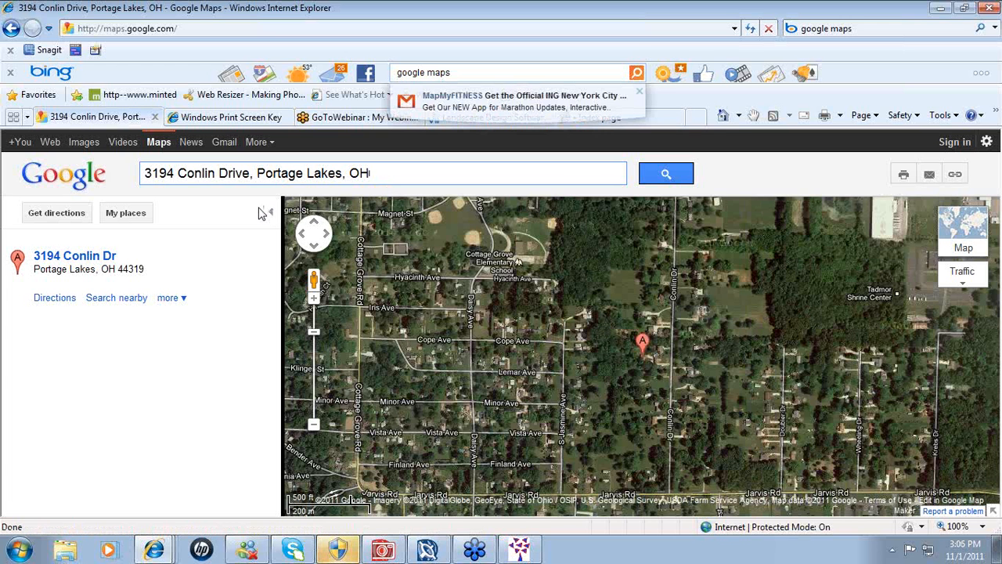
click(955, 229)
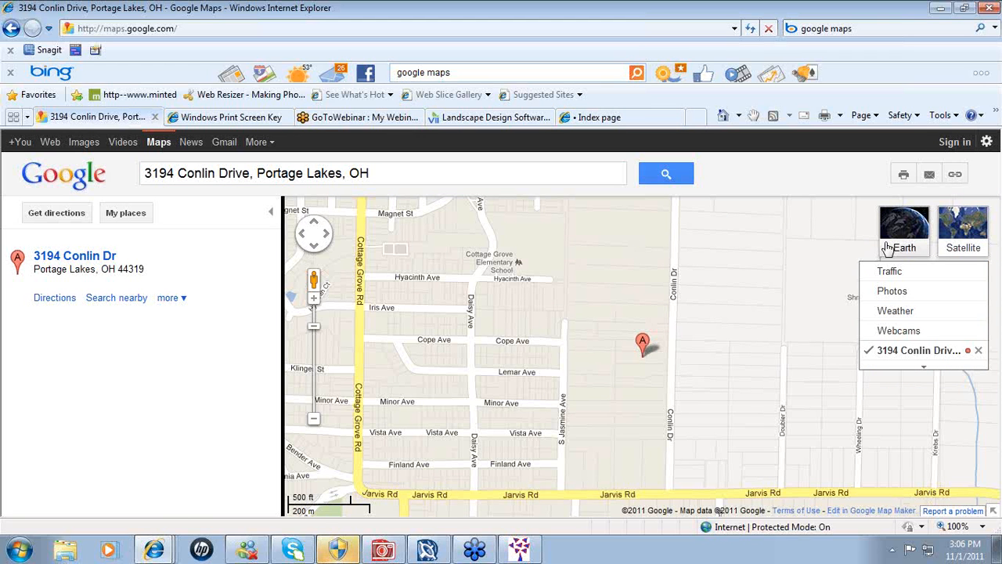
- Toggle the Map/Satellite view, ending on satellite imagery with street labels
click(963, 238)
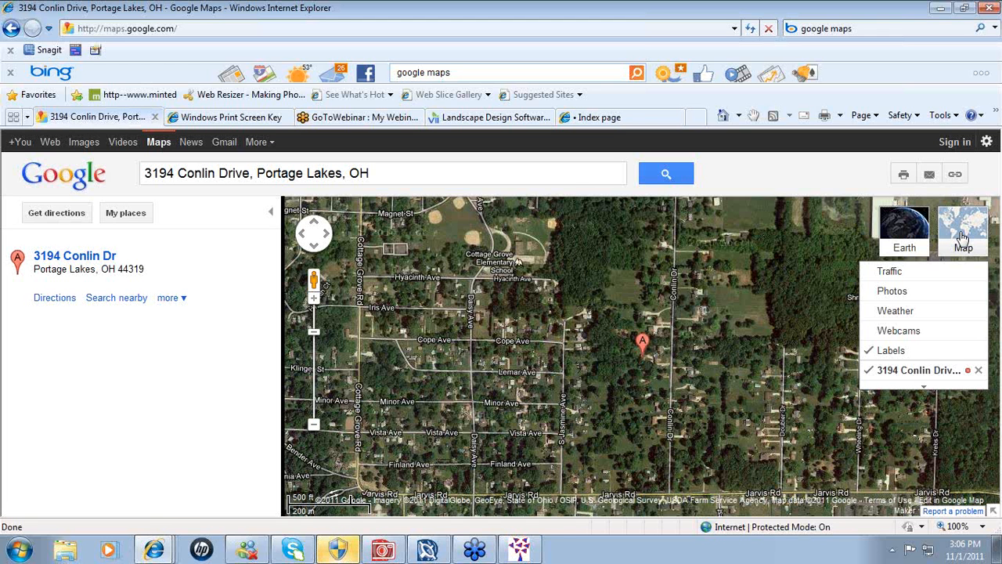
click(963, 237)
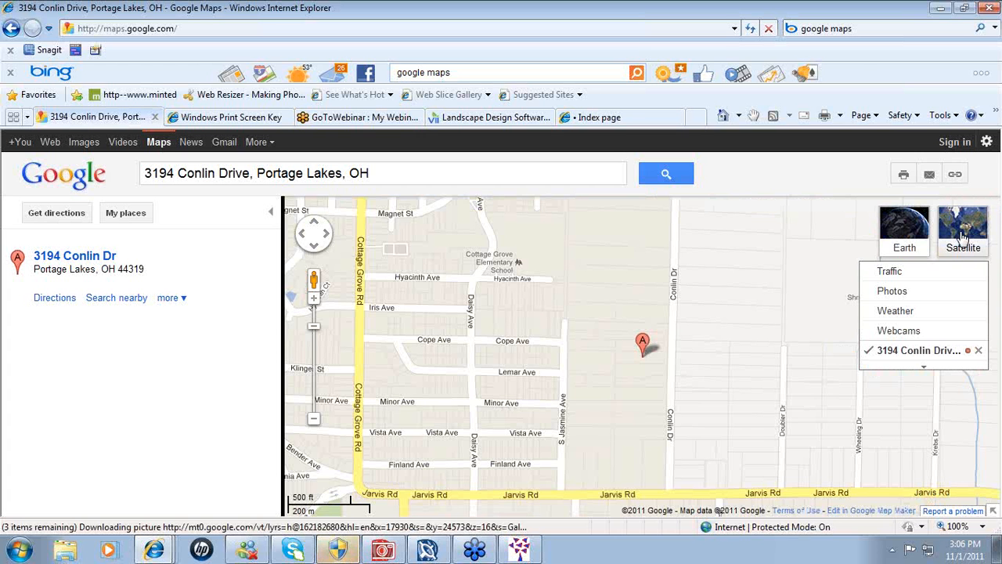
click(963, 237)
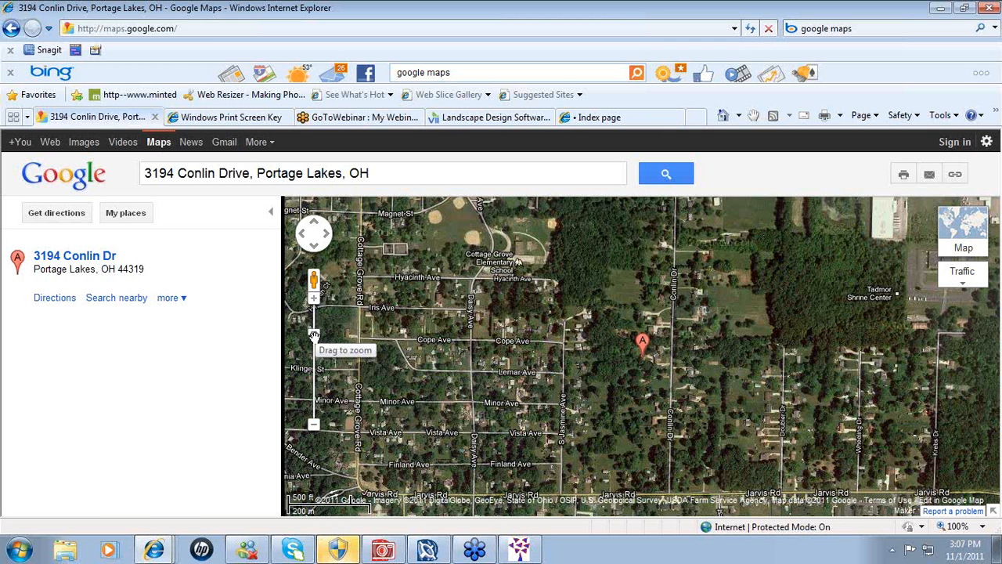
- Zoom in on the marked house and pan around the lot and adjacent woods
drag(313, 335, 313, 321)
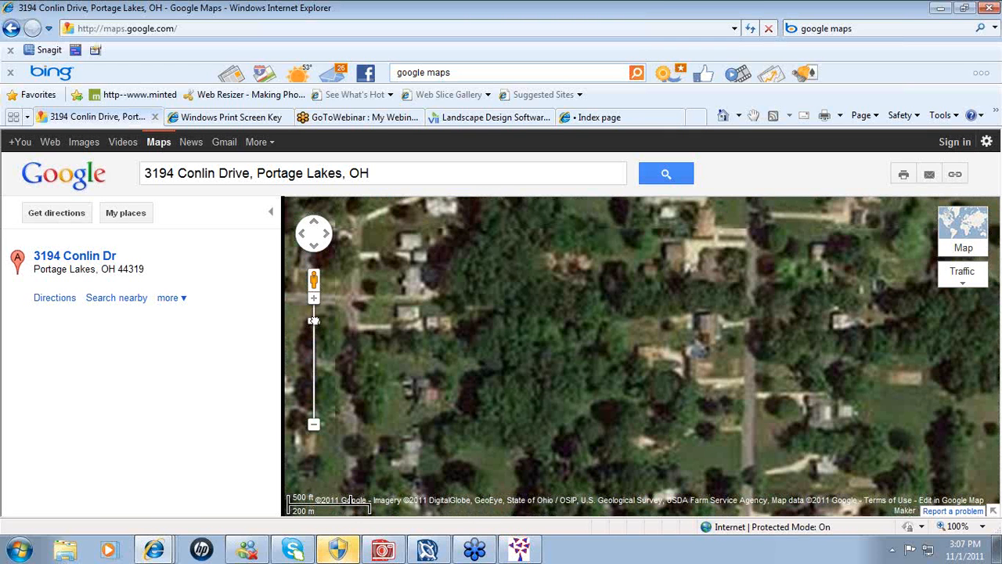
drag(313, 320, 313, 312)
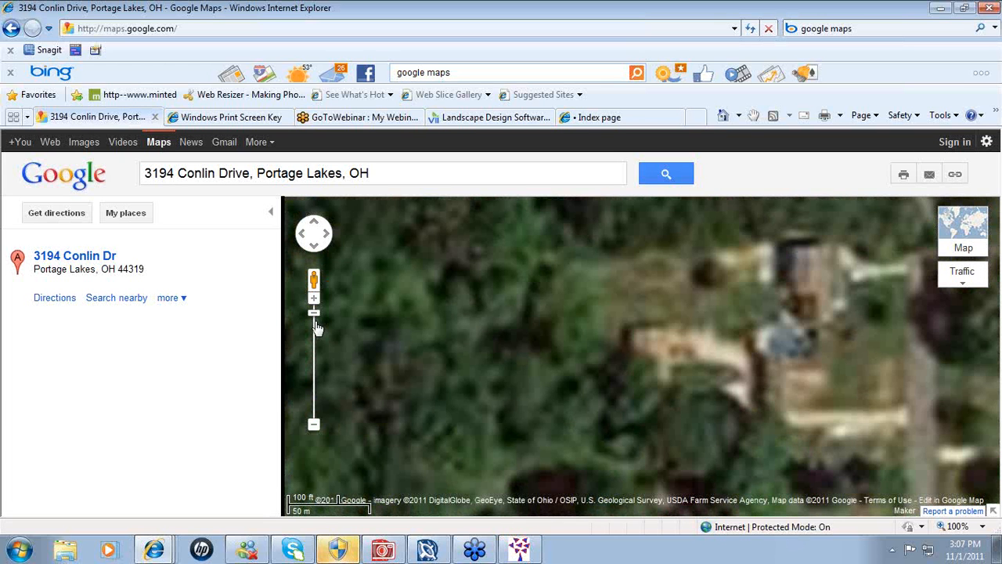
click(316, 328)
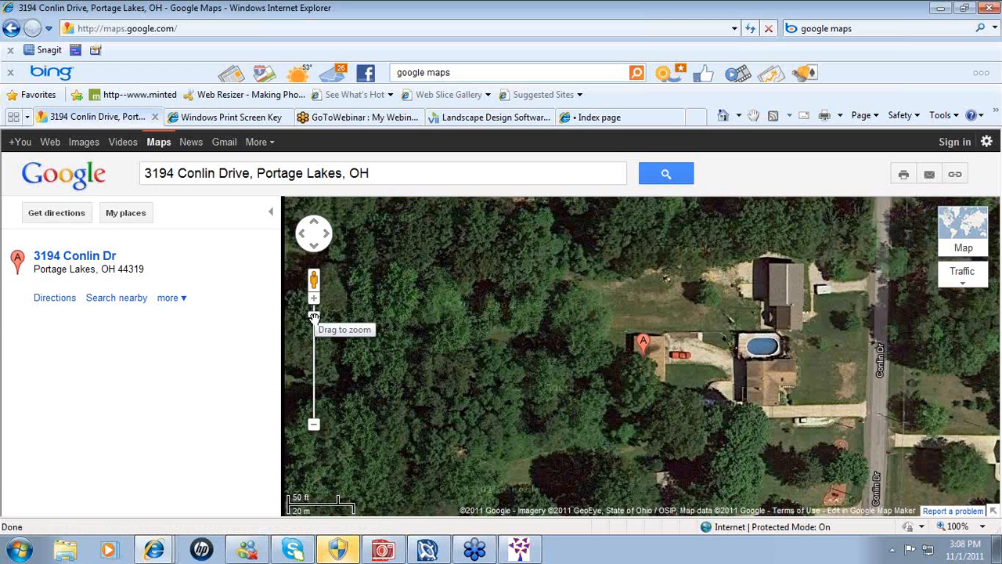
drag(313, 317, 314, 312)
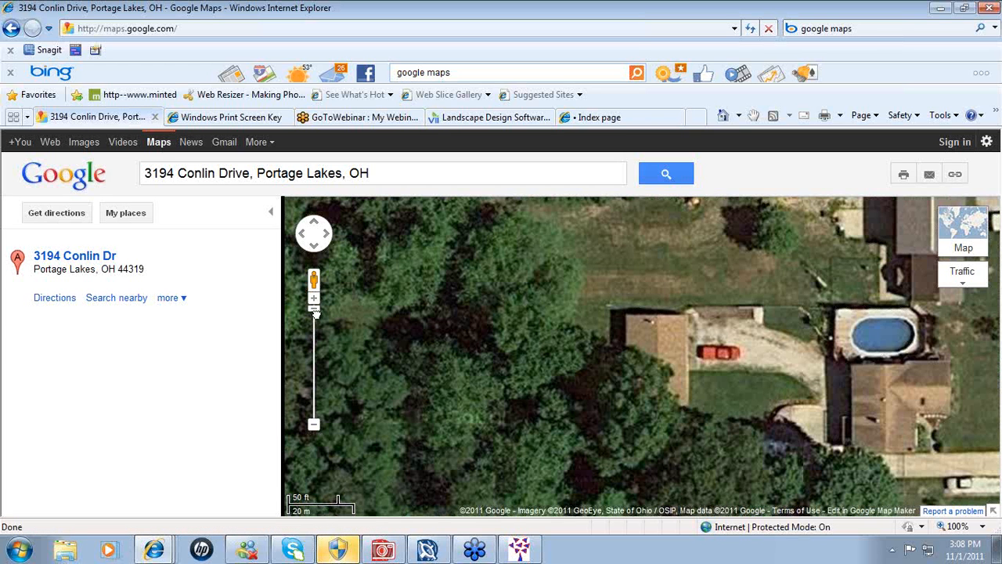
scroll(638, 314, up, 1)
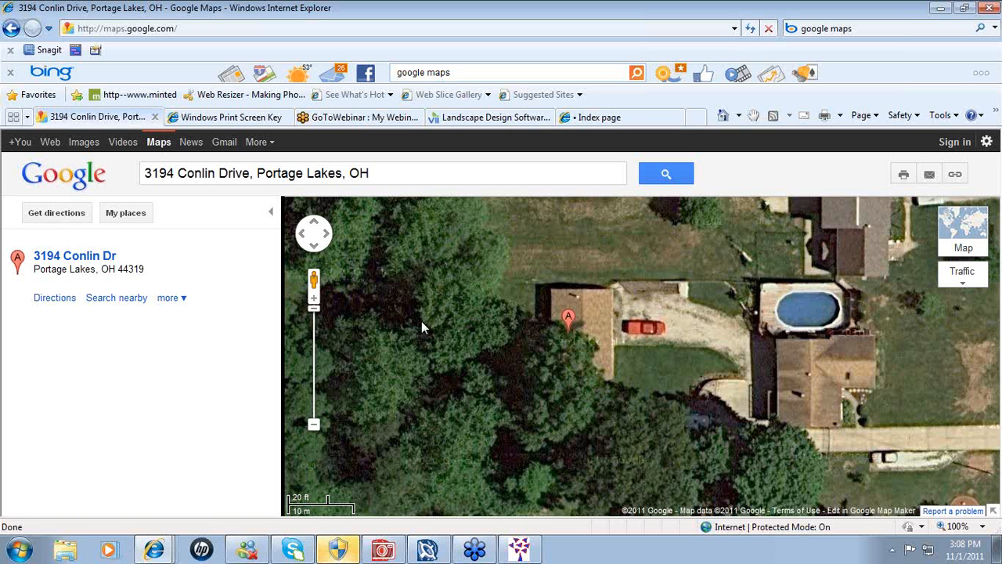
mouse_move(422, 326)
mouse_down()
mouse_move(501, 330)
mouse_move(517, 362)
mouse_move(631, 403)
mouse_up()
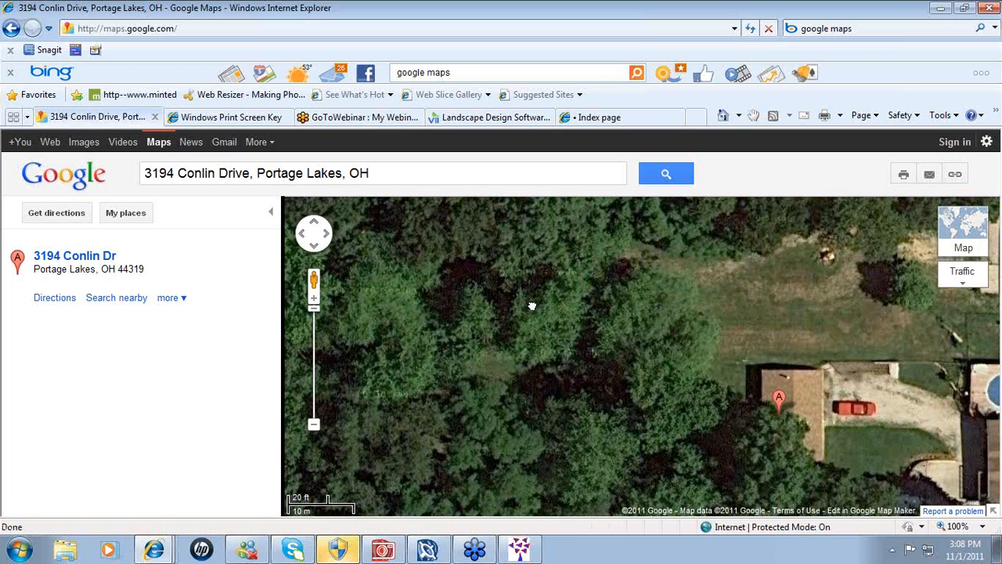
drag(489, 305, 579, 335)
drag(477, 337, 618, 280)
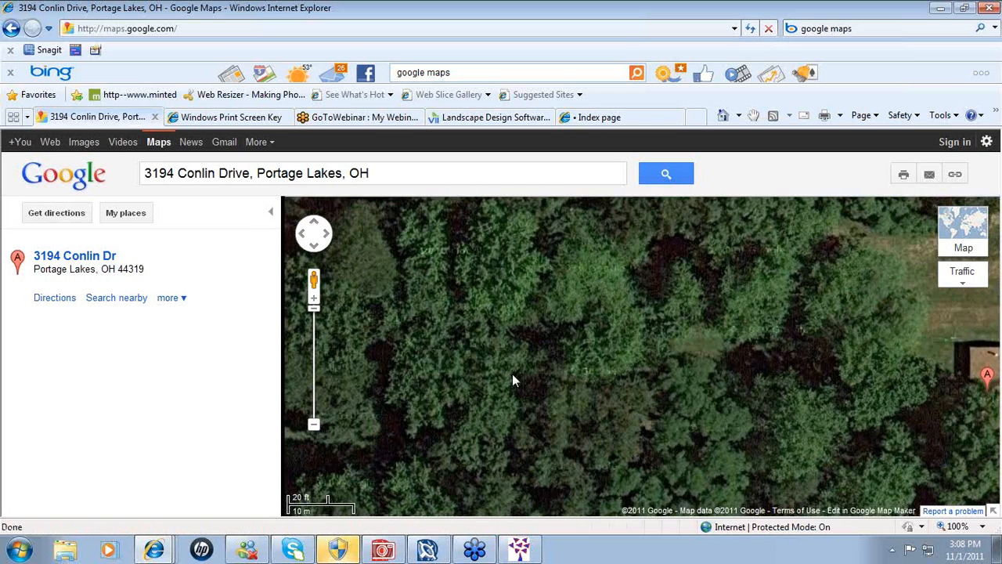
drag(512, 380, 439, 262)
drag(487, 366, 482, 350)
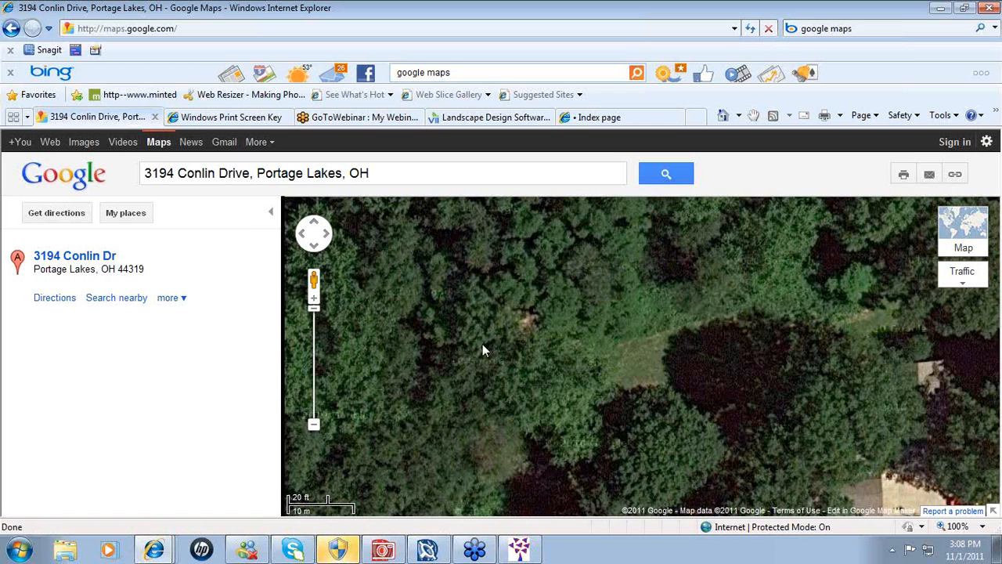
drag(452, 268, 490, 372)
drag(674, 317, 557, 335)
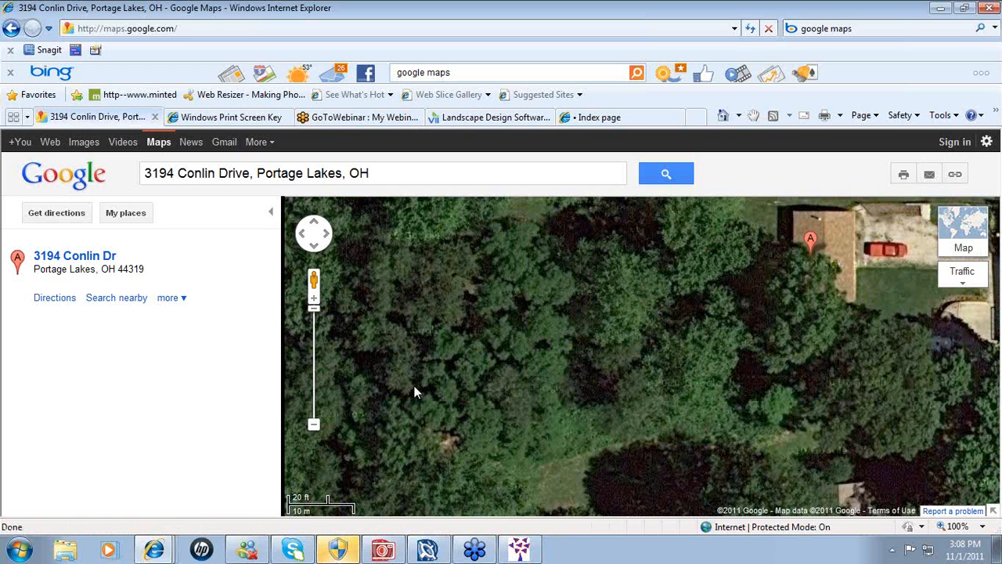
- Zoom out and pan across neighbouring yards to show the surrounding streets like Jarvis Rd
click(315, 425)
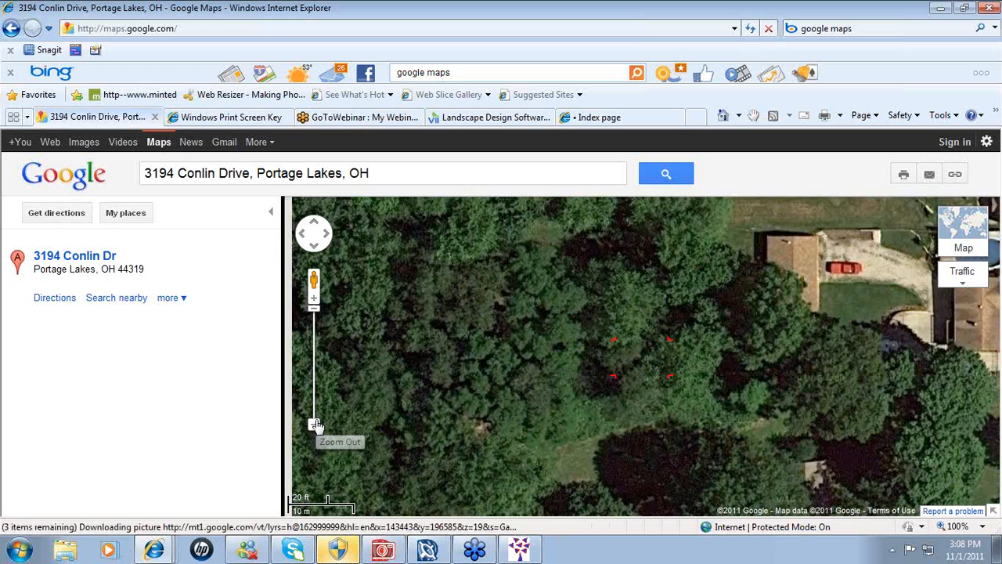
click(316, 425)
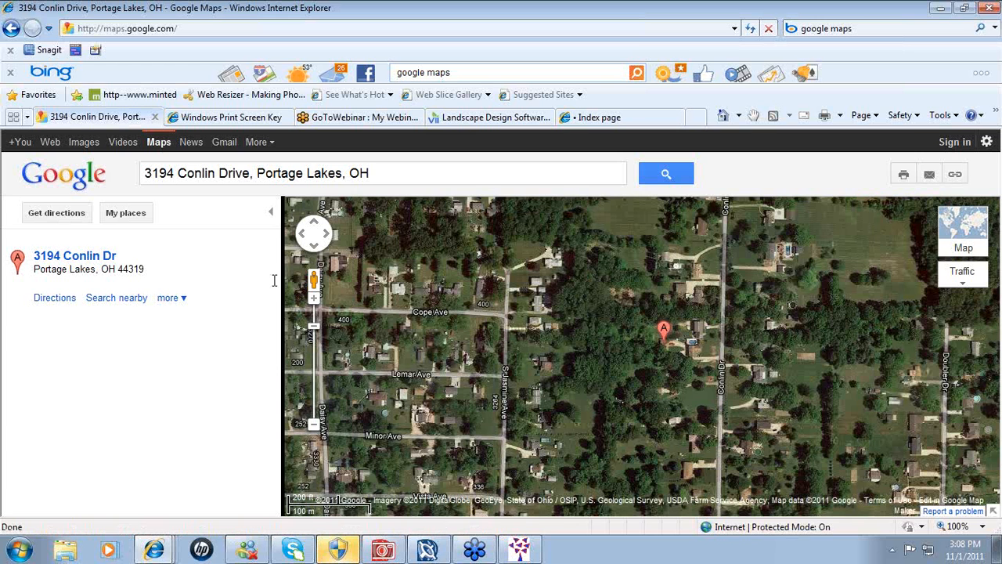
click(313, 301)
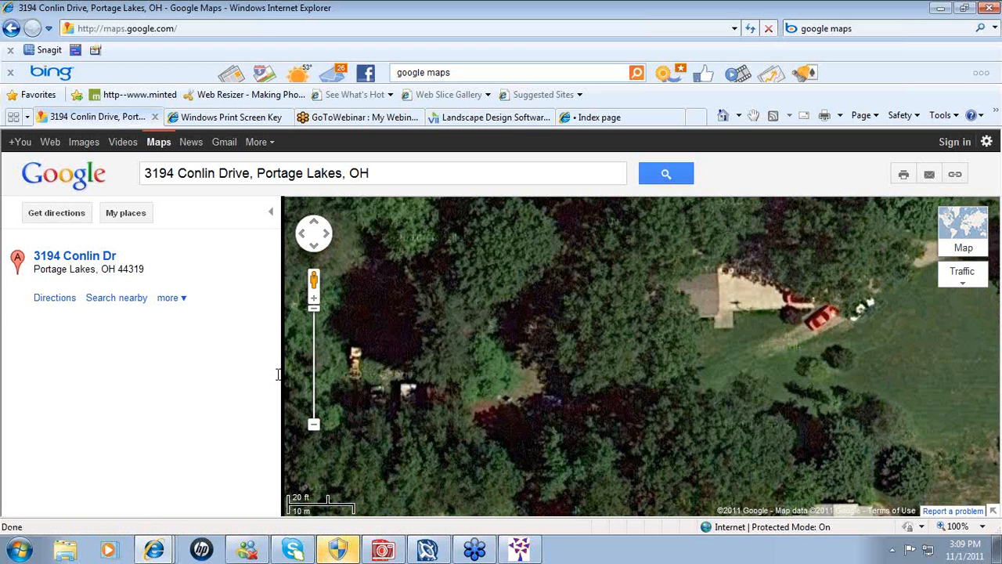
drag(508, 414, 473, 307)
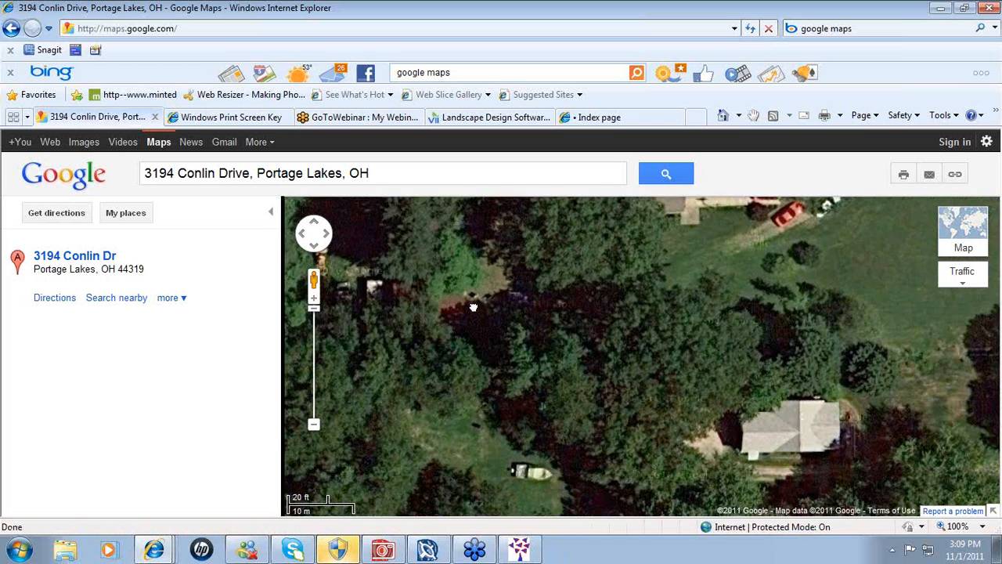
drag(573, 427, 538, 325)
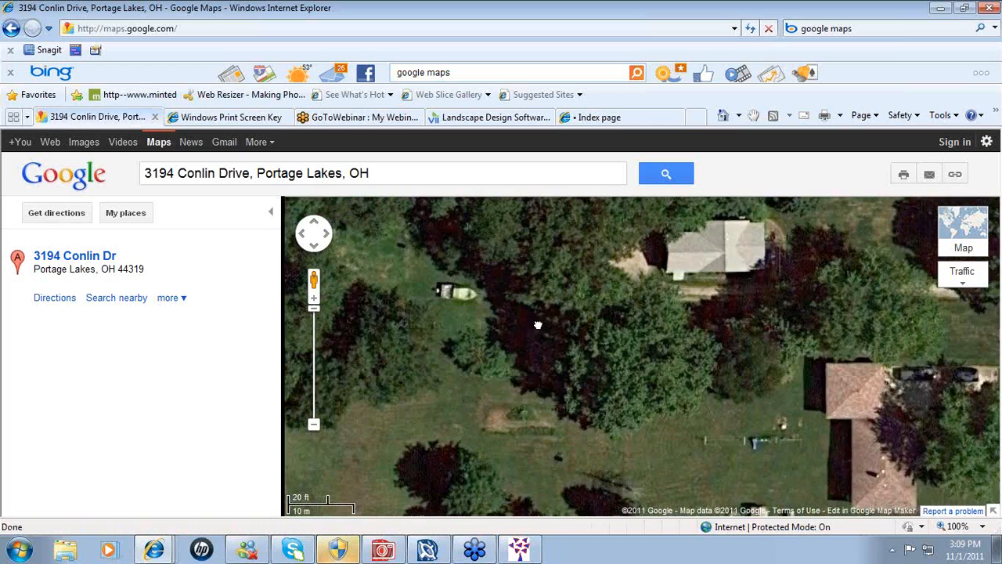
drag(582, 458, 566, 302)
drag(577, 409, 545, 399)
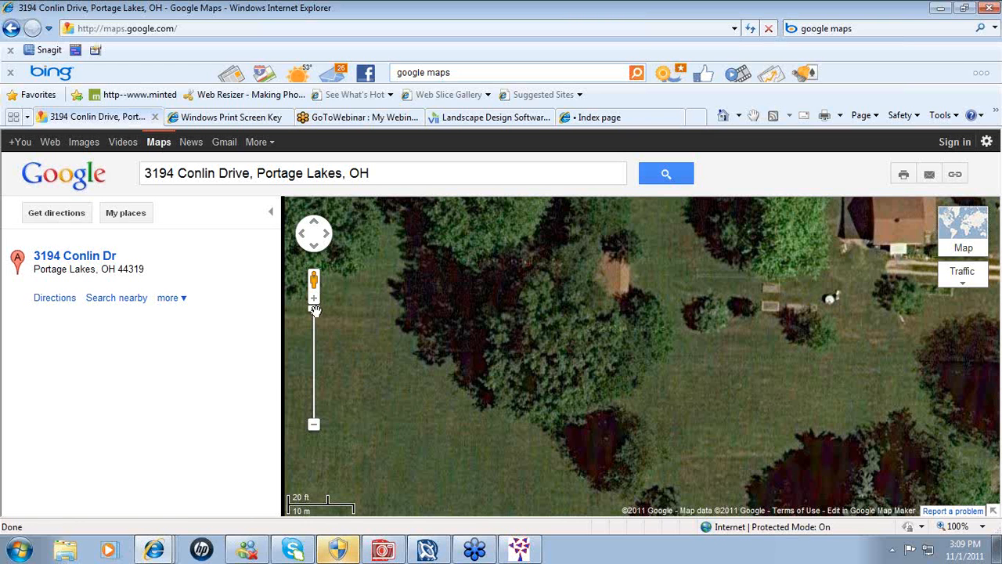
drag(313, 311, 315, 328)
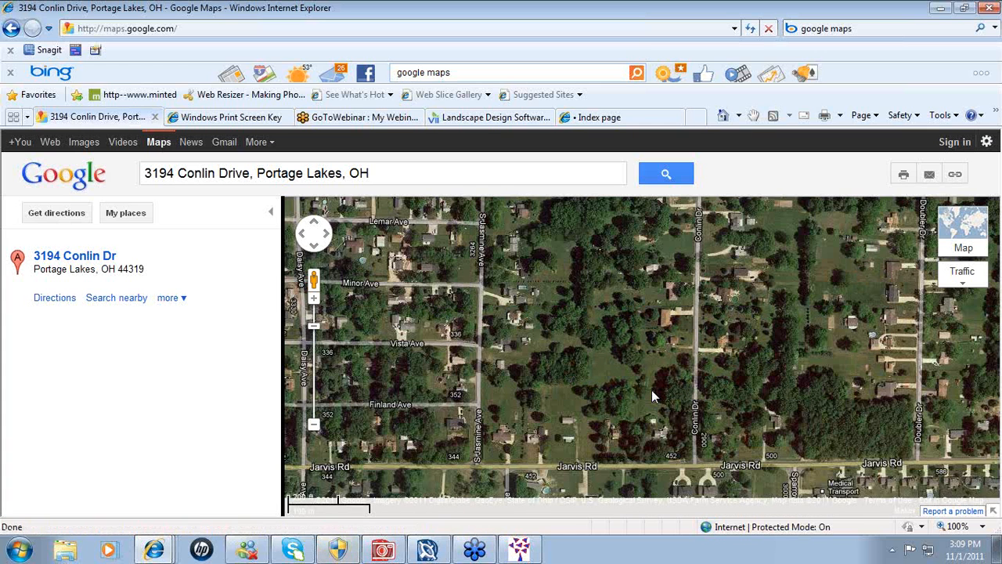
- Shift the map north to marker A and zoom in to a close-up of the house and driveway
key(Down)
key(Down)
key(Down)
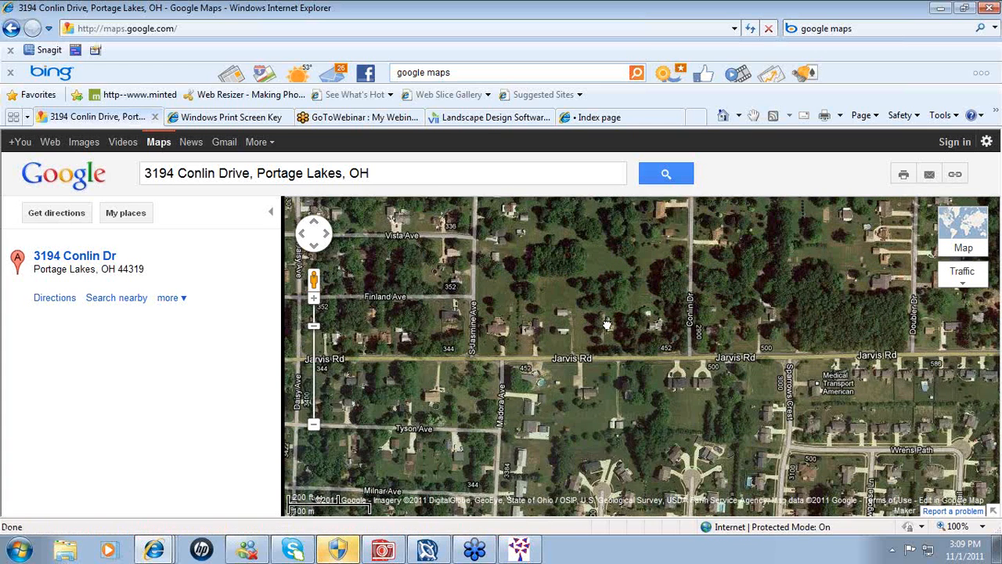
key(Up)
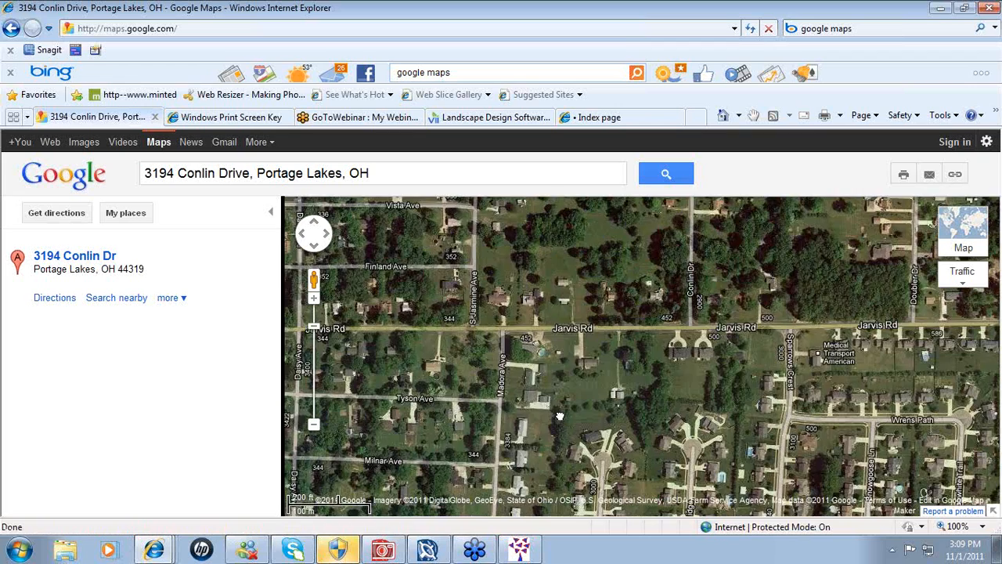
key(Up)
key(Up)
key(Up)
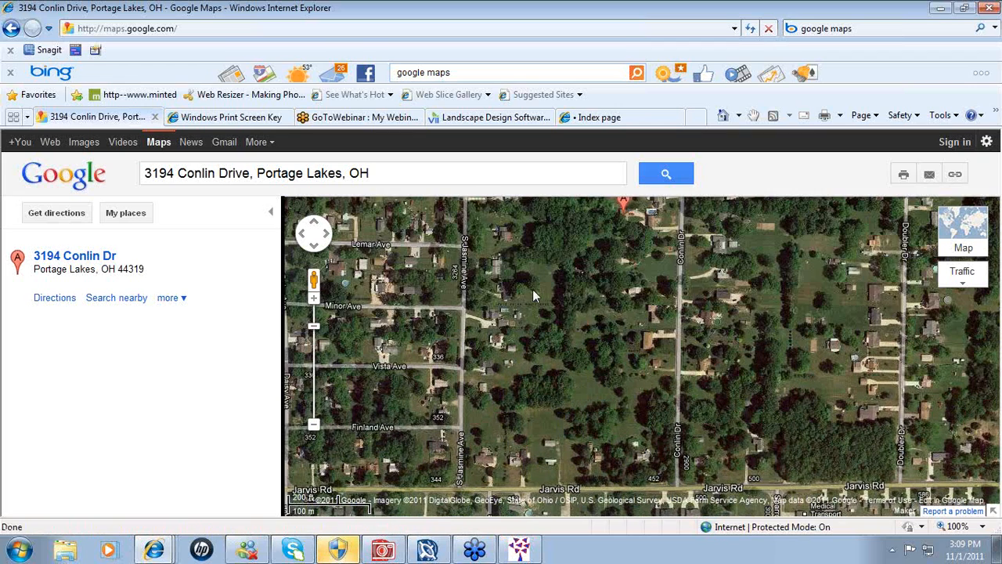
key(Up)
key(Up)
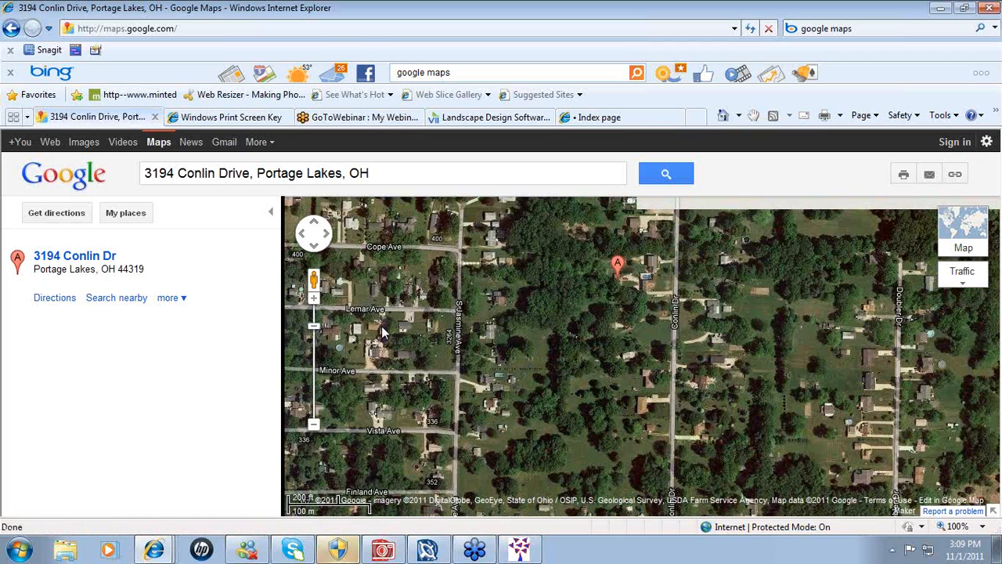
click(314, 318)
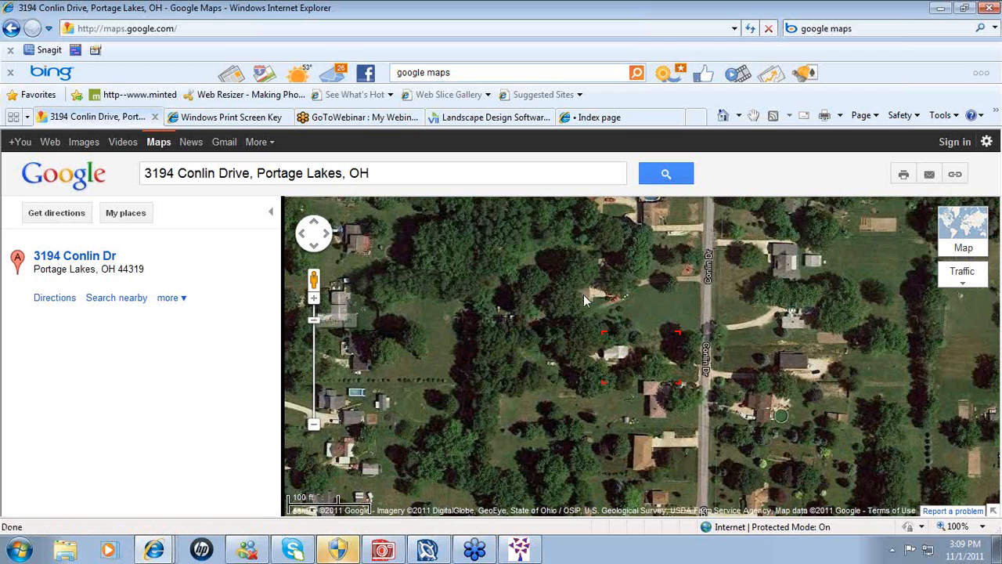
drag(552, 267, 553, 428)
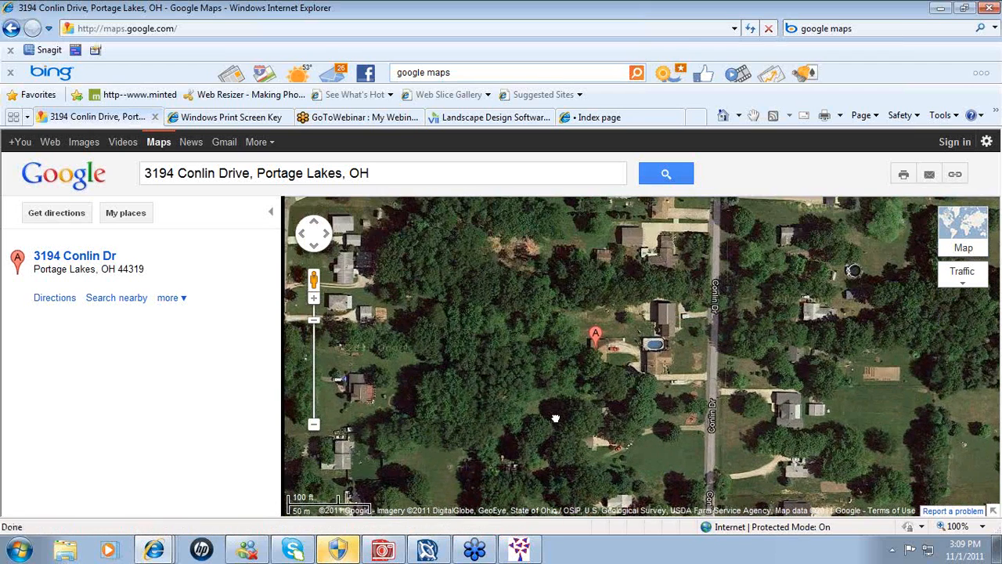
click(313, 298)
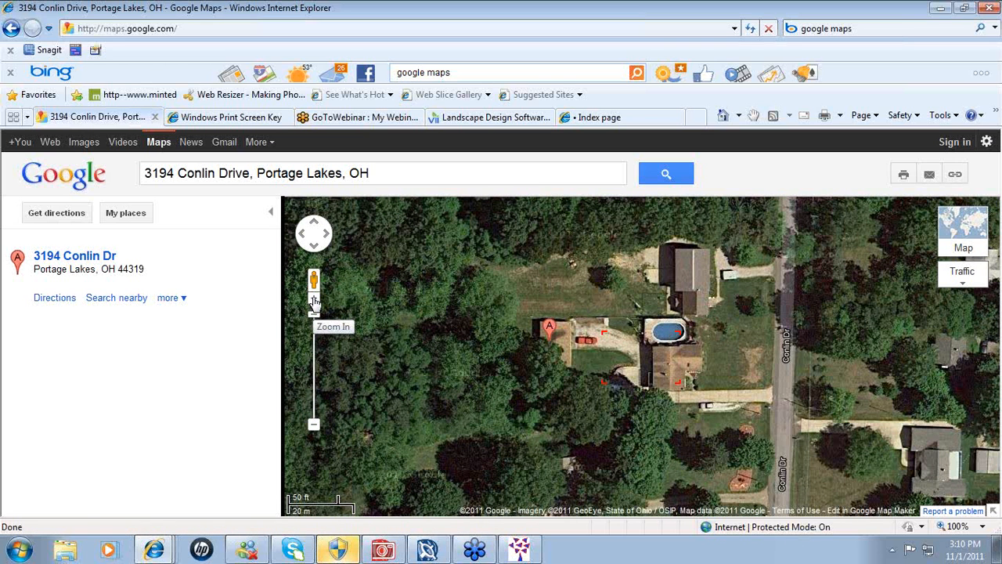
click(313, 301)
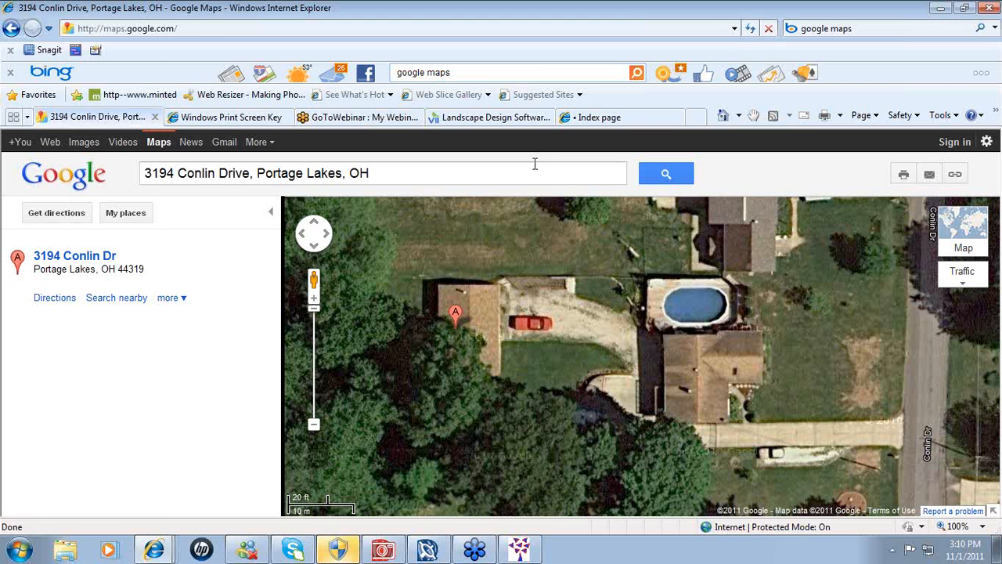
- Switch to the 'Windows Print Screen Key' tab showing the seoconsultants.com keyboard guide
click(270, 117)
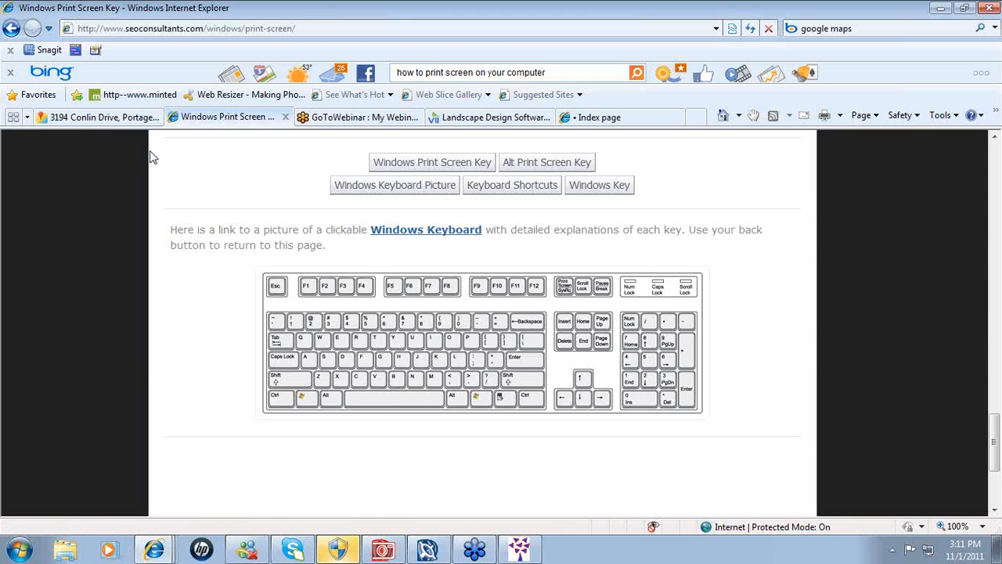
- Switch back to the first tab with the Google Maps close-up of the marked house
click(125, 120)
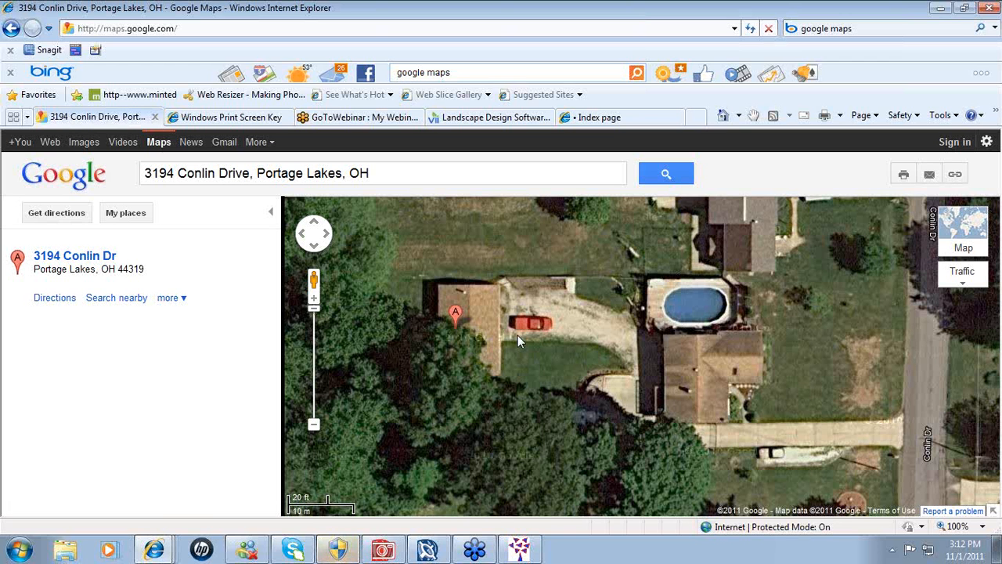
- Create a new PHOTO-PAINT image, new-4, from the clipboard's Google Maps screenshot
click(378, 553)
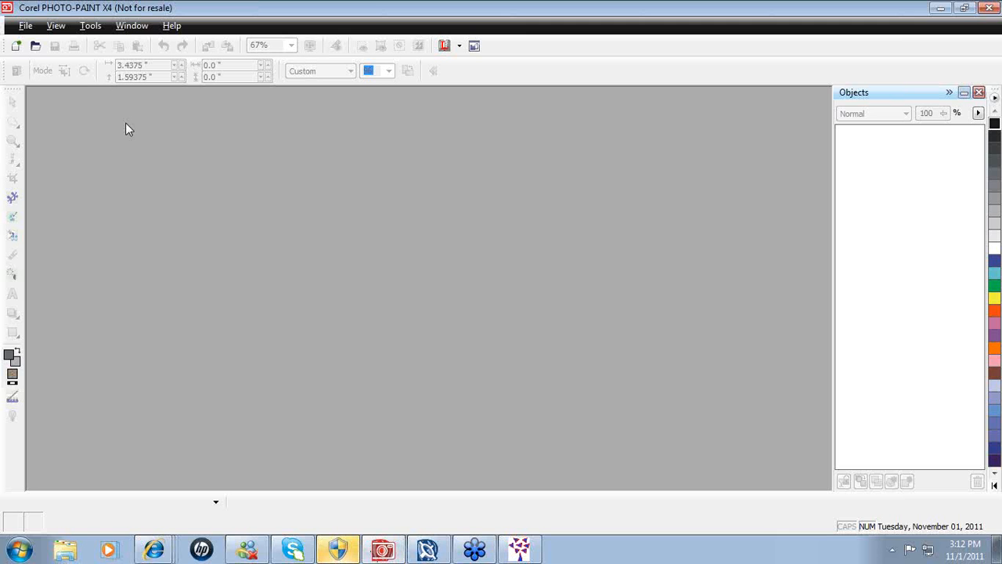
click(26, 26)
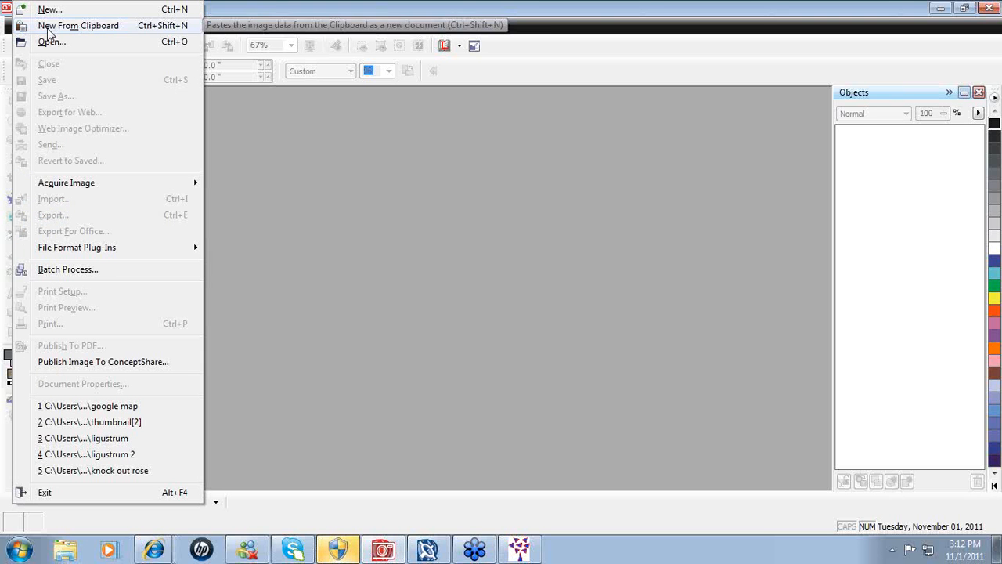
click(45, 26)
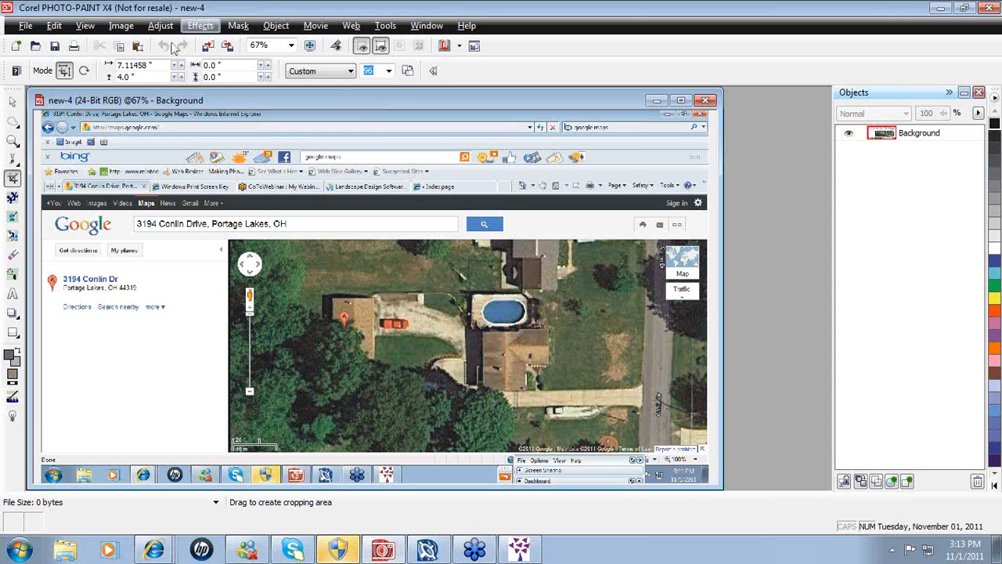
click(12, 102)
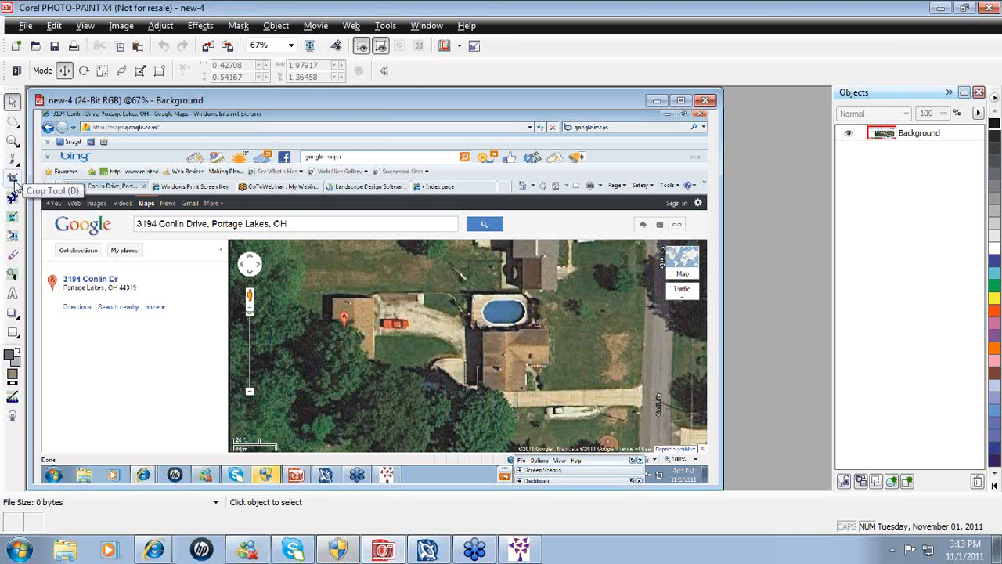
click(13, 179)
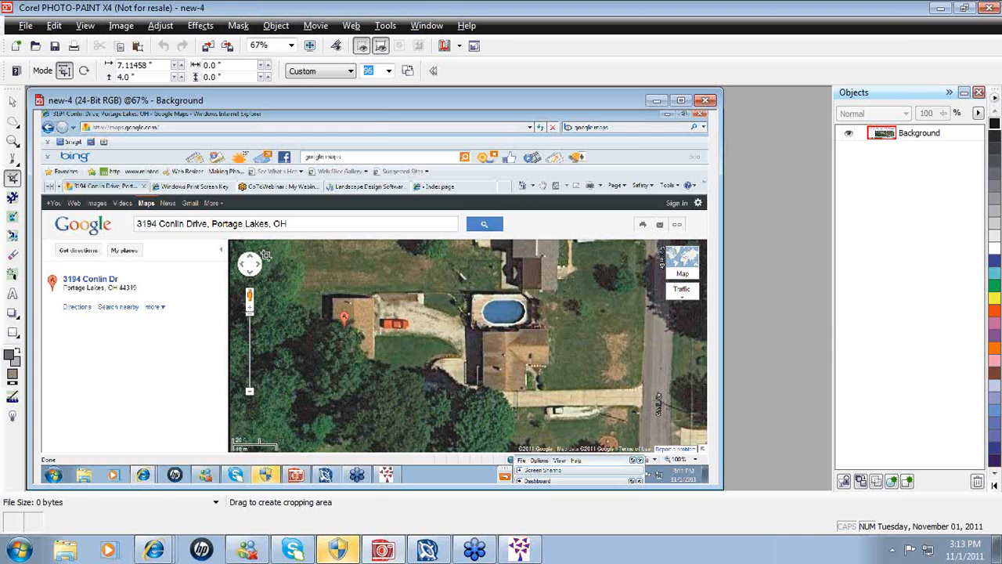
- Frame an 8.135 × 3.385 inch crop area around the lot, from the pool past the driveway
drag(264, 255, 646, 429)
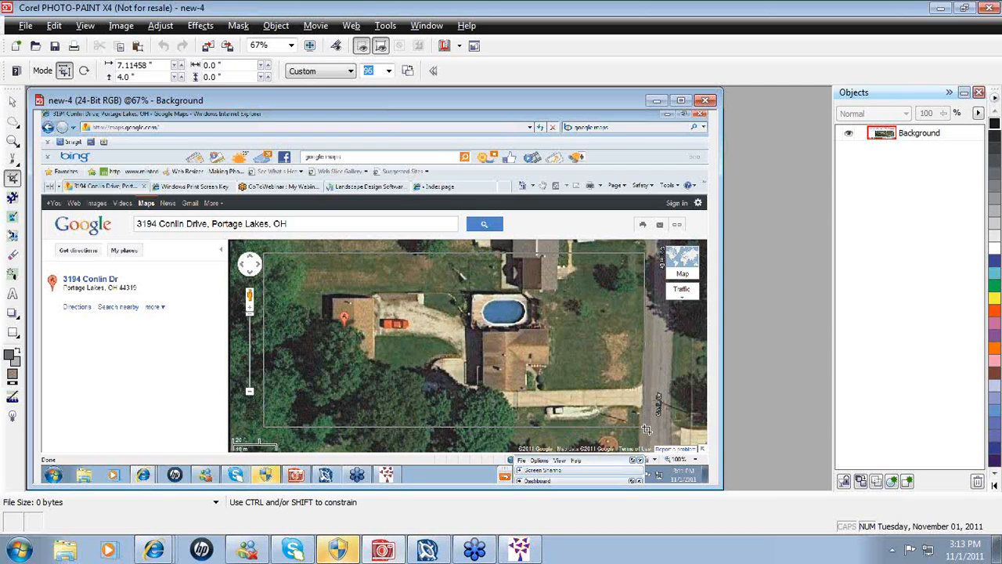
drag(647, 429, 647, 425)
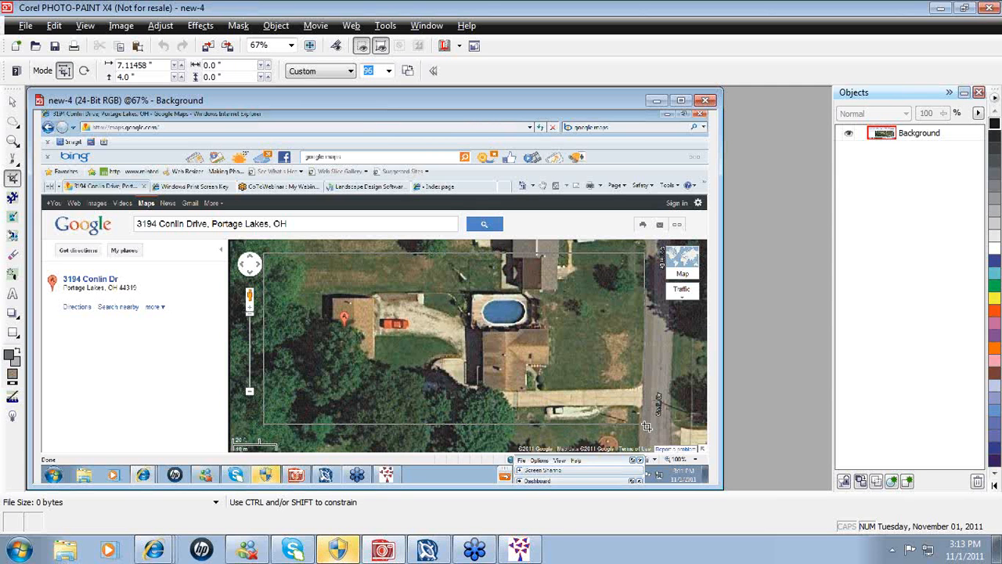
drag(647, 426, 646, 423)
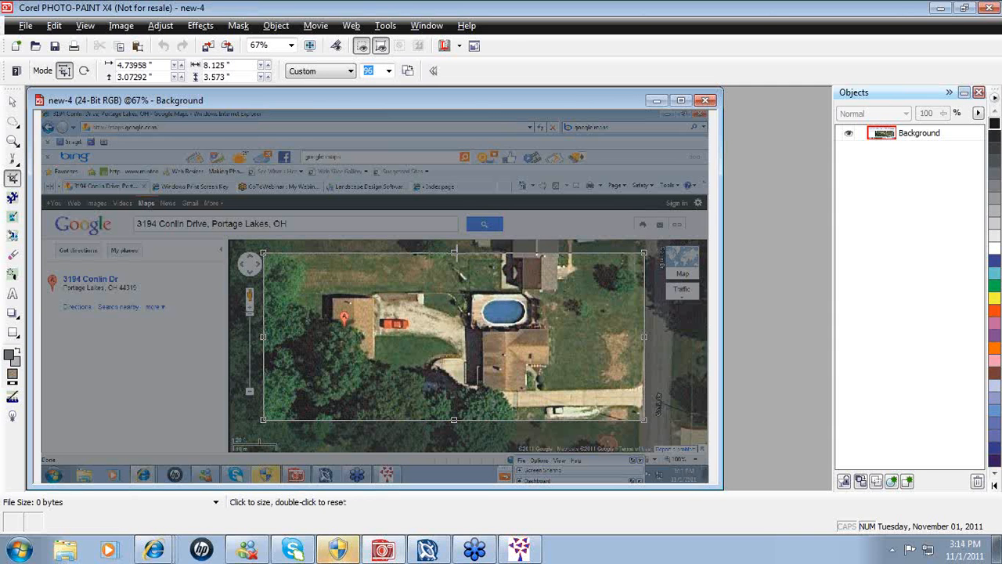
mouse_move(454, 252)
mouse_down()
mouse_move(453, 289)
mouse_move(452, 262)
mouse_up()
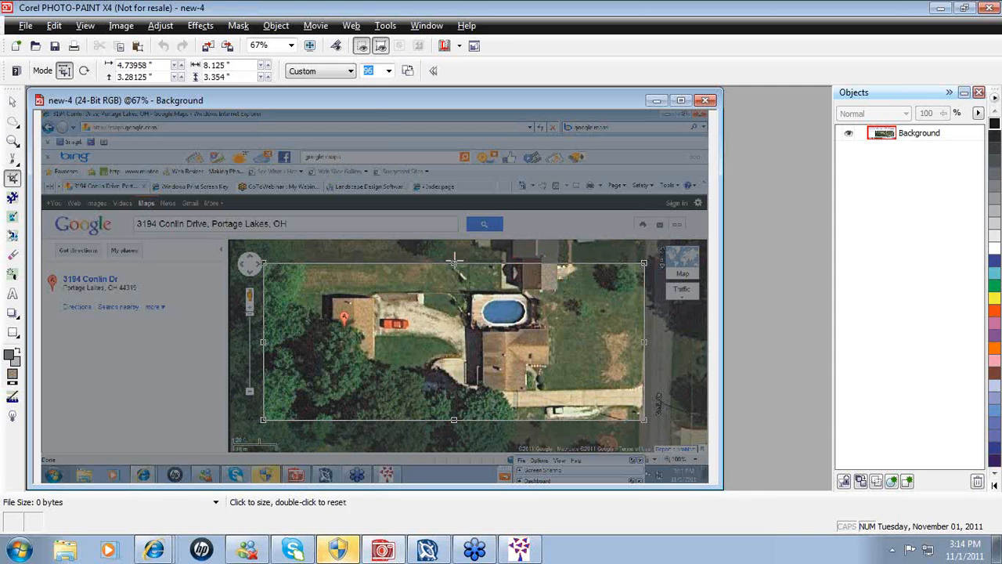
drag(454, 263, 453, 290)
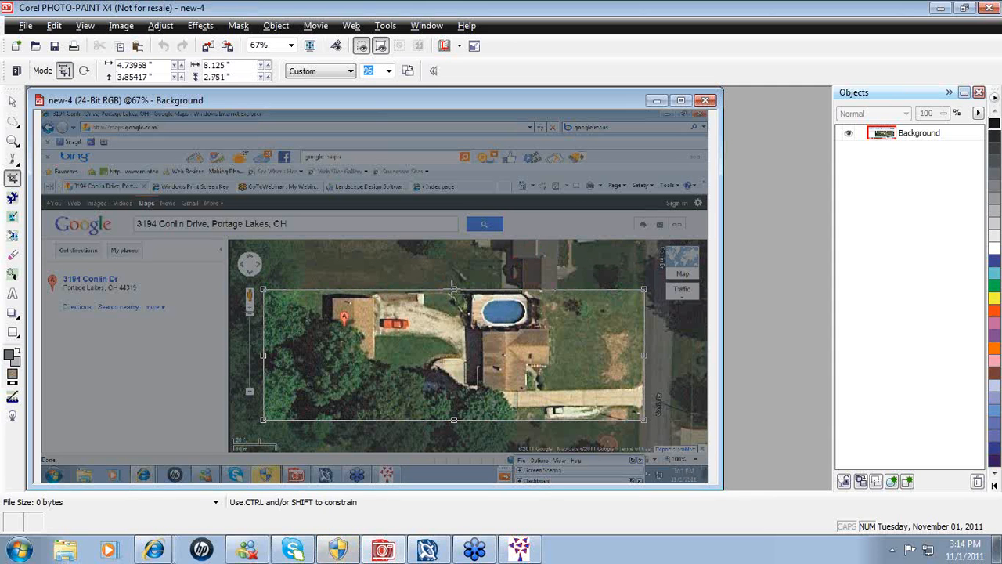
drag(453, 286, 454, 289)
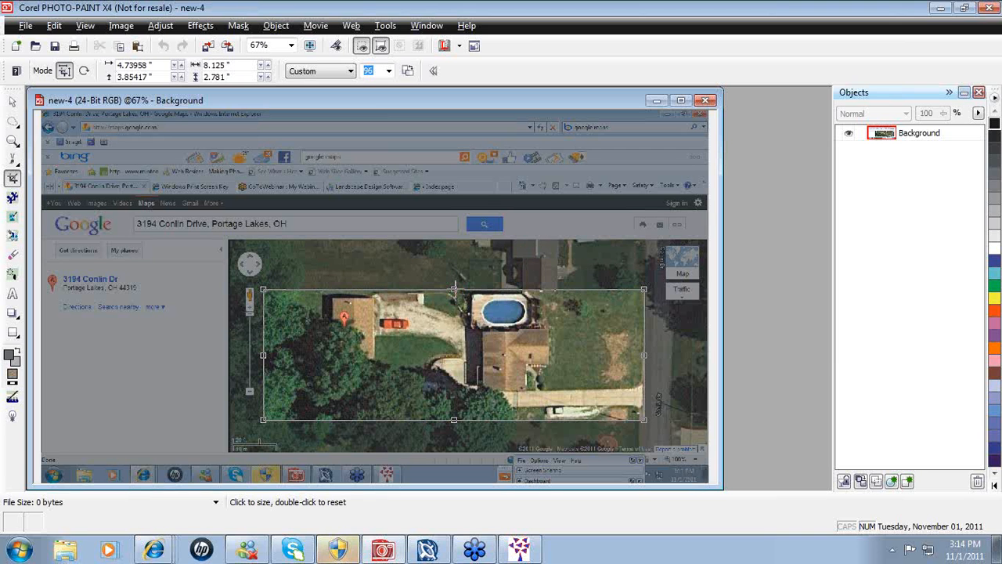
drag(453, 289, 452, 264)
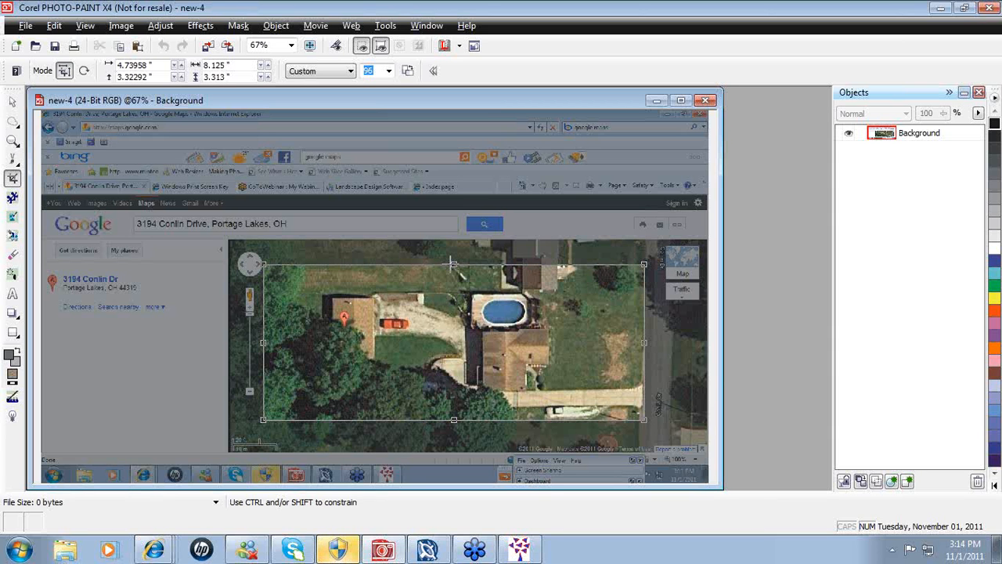
drag(452, 264, 454, 286)
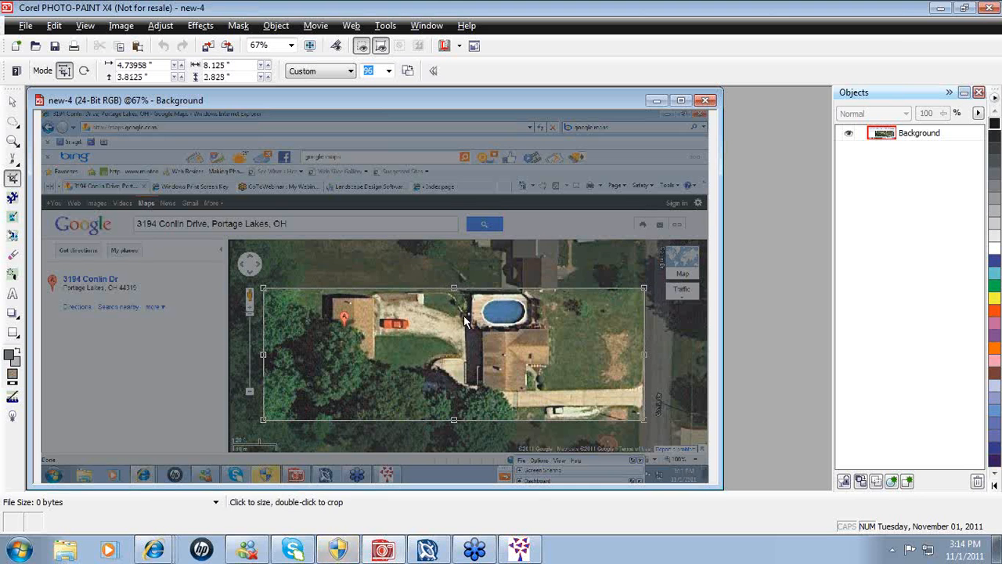
mouse_move(462, 338)
mouse_down()
mouse_move(470, 333)
mouse_move(456, 360)
mouse_move(441, 313)
mouse_move(460, 348)
mouse_up()
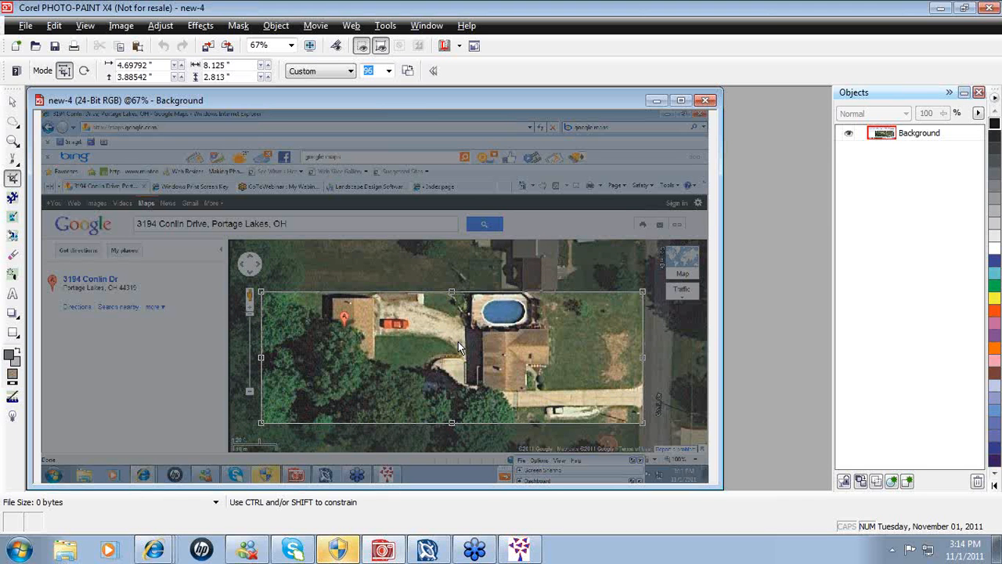
drag(452, 424, 450, 447)
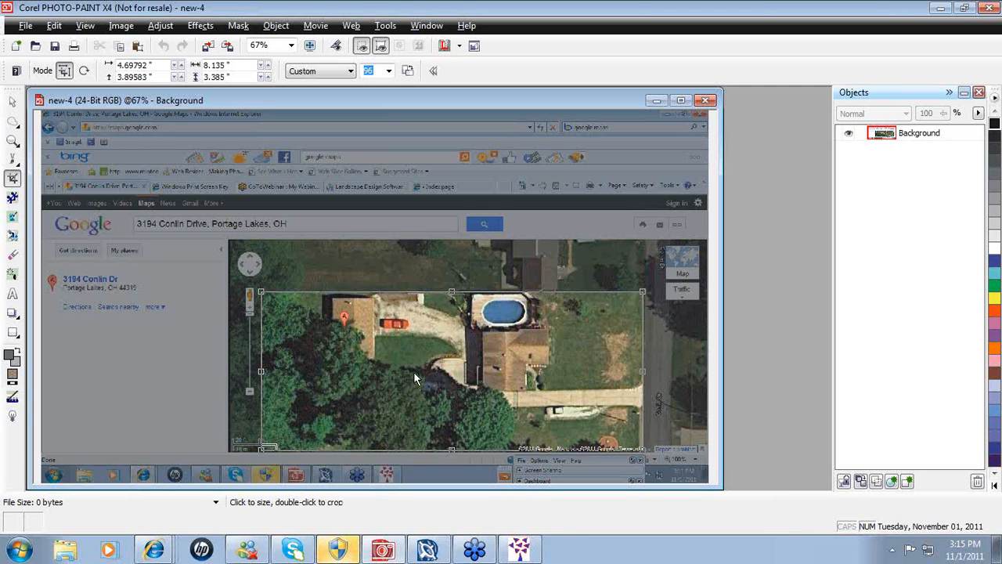
right_click(448, 350)
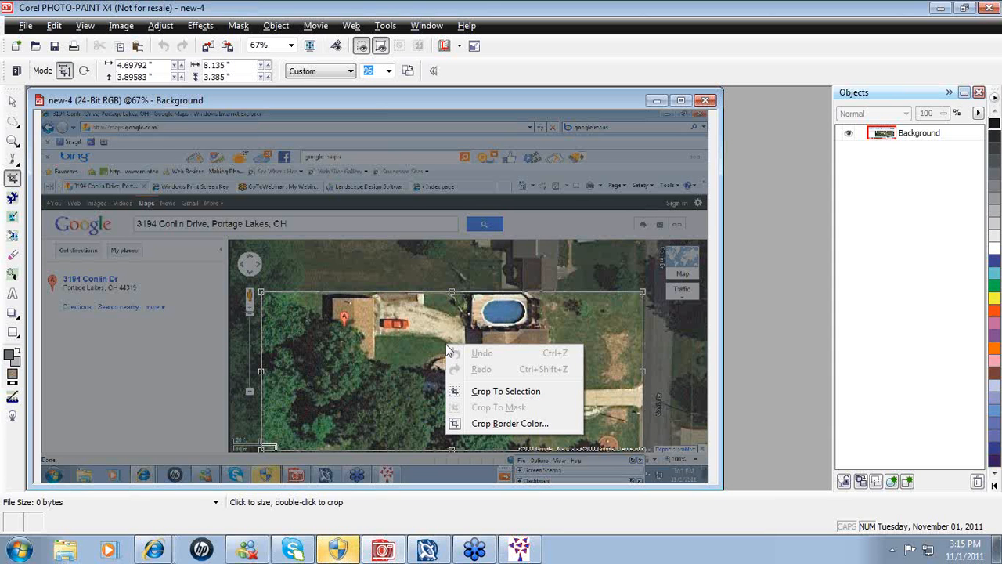
- Crop the screenshot down to the framed satellite view of the lot, pool and driveway
click(490, 392)
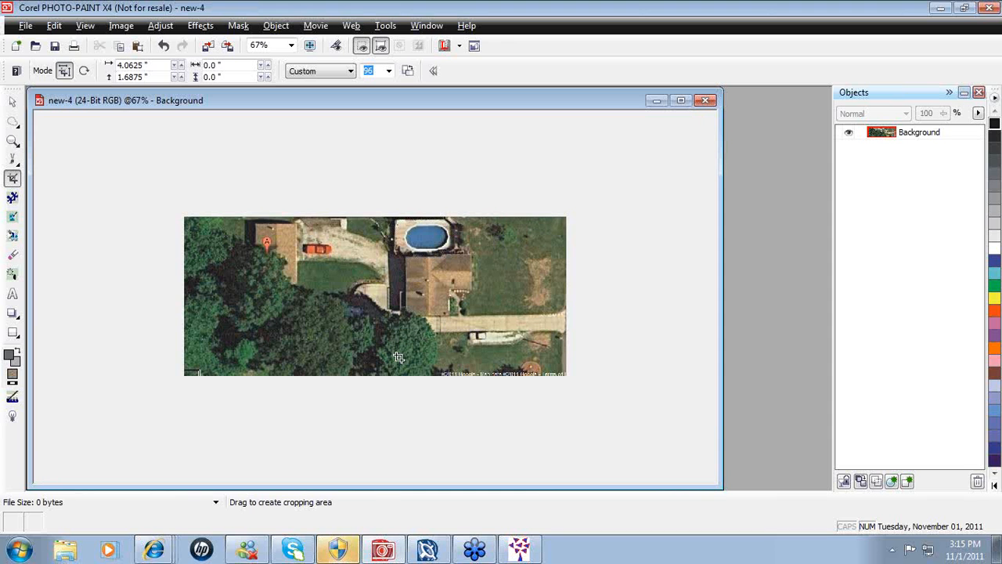
- Undo the crop and draw a tighter 8.042 × 3.365 inch crop area over the lot
click(164, 47)
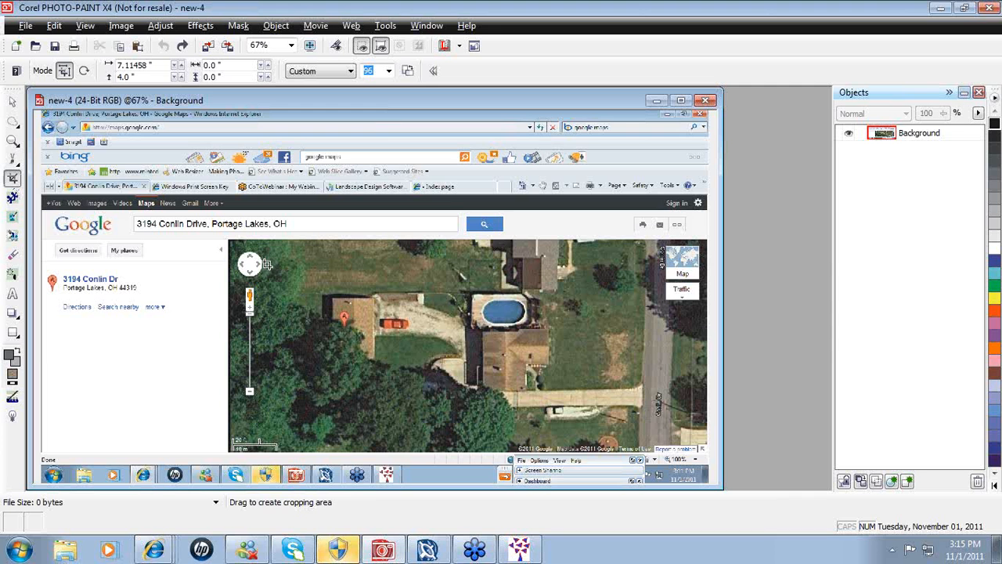
drag(264, 262, 643, 450)
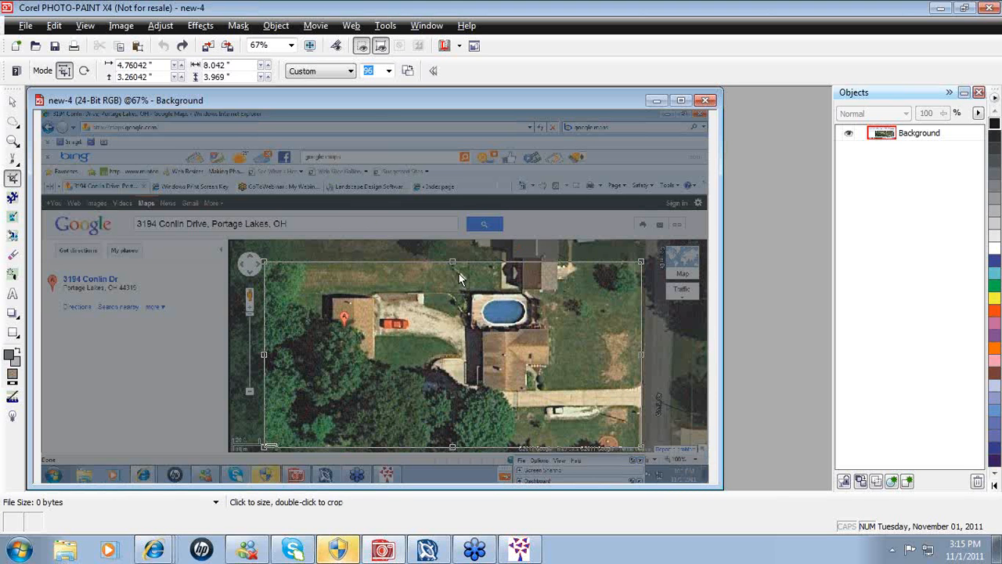
drag(452, 263, 452, 289)
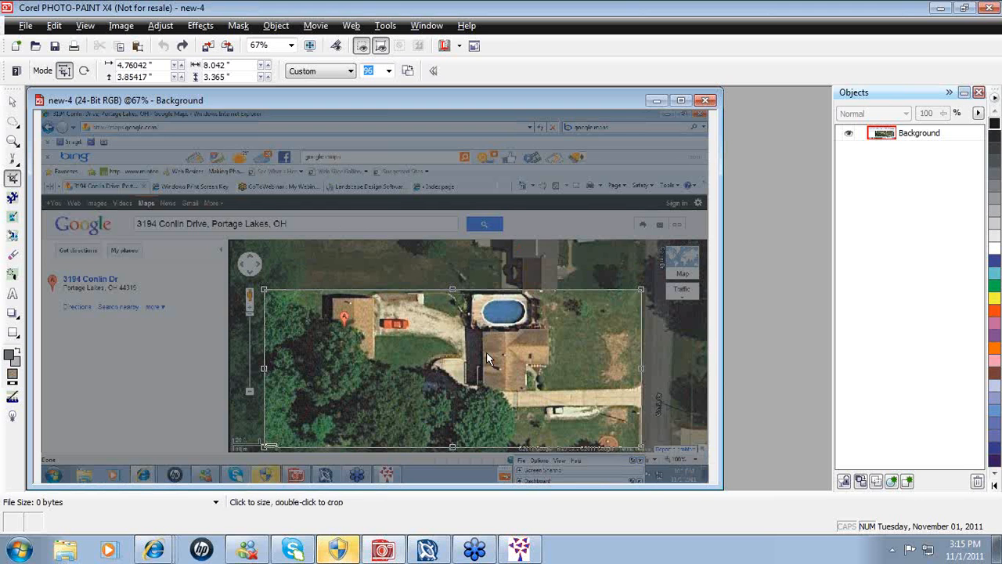
drag(486, 352, 457, 360)
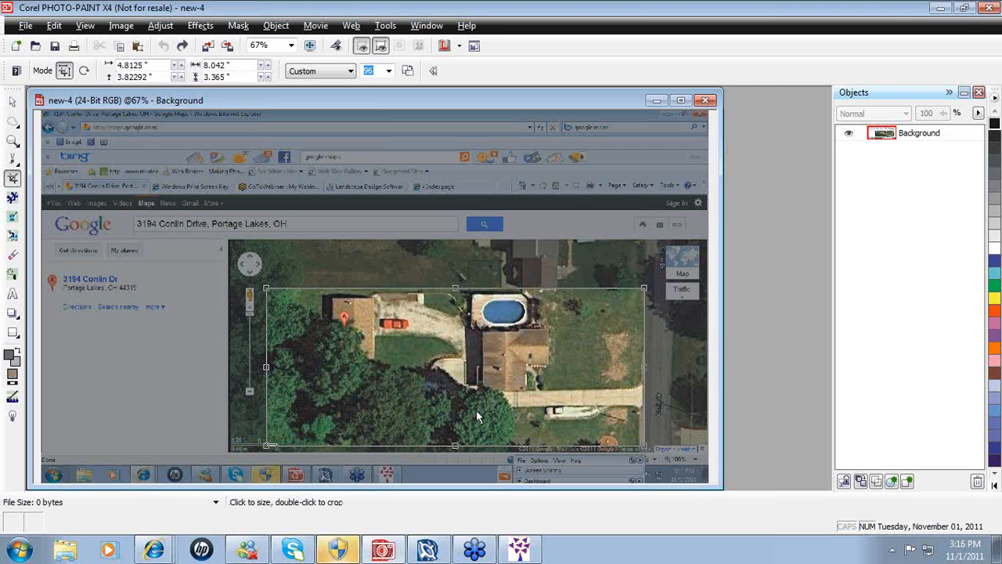
right_click(451, 361)
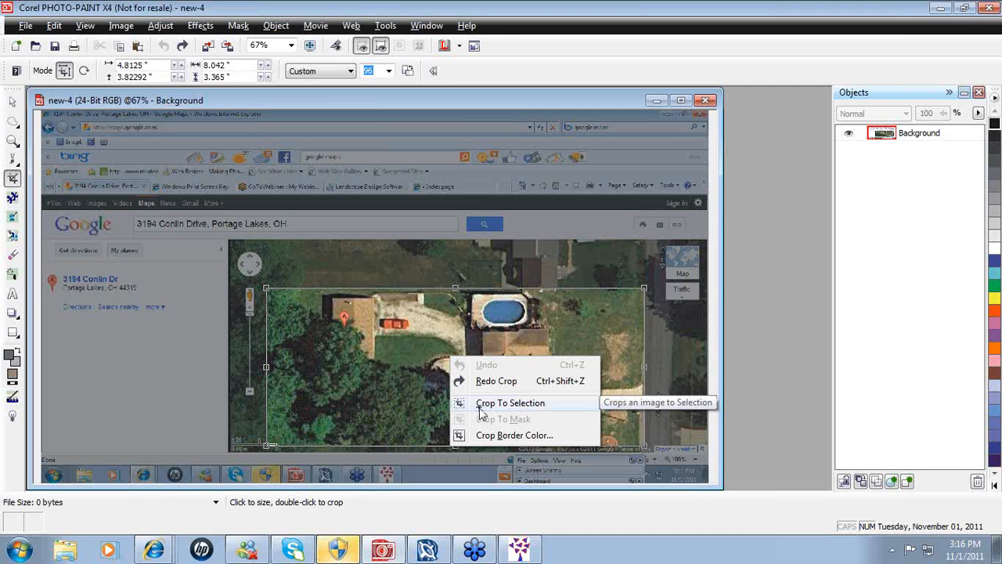
- Apply the tighter crop so new-4 holds only the lot's aerial view strip
click(481, 407)
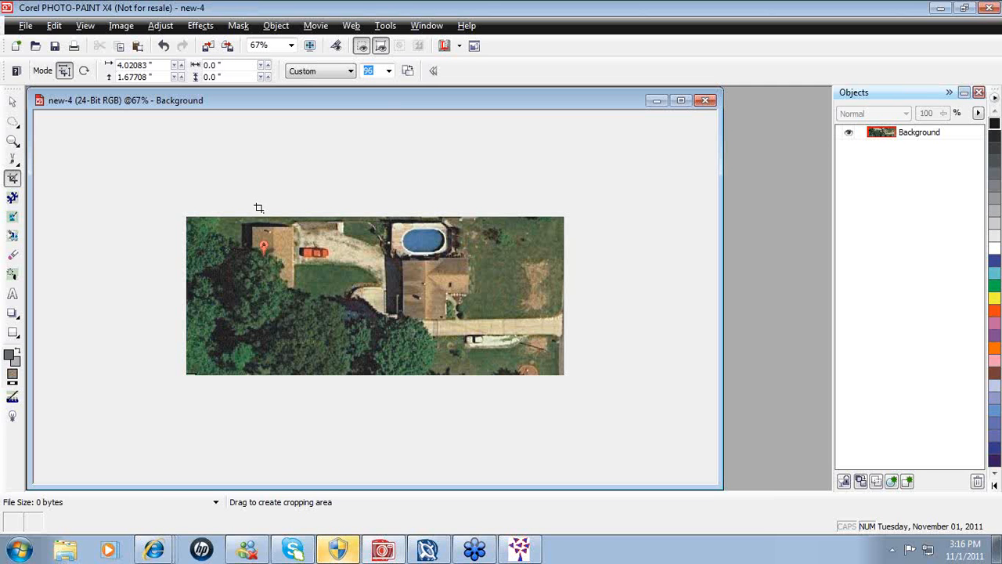
click(25, 26)
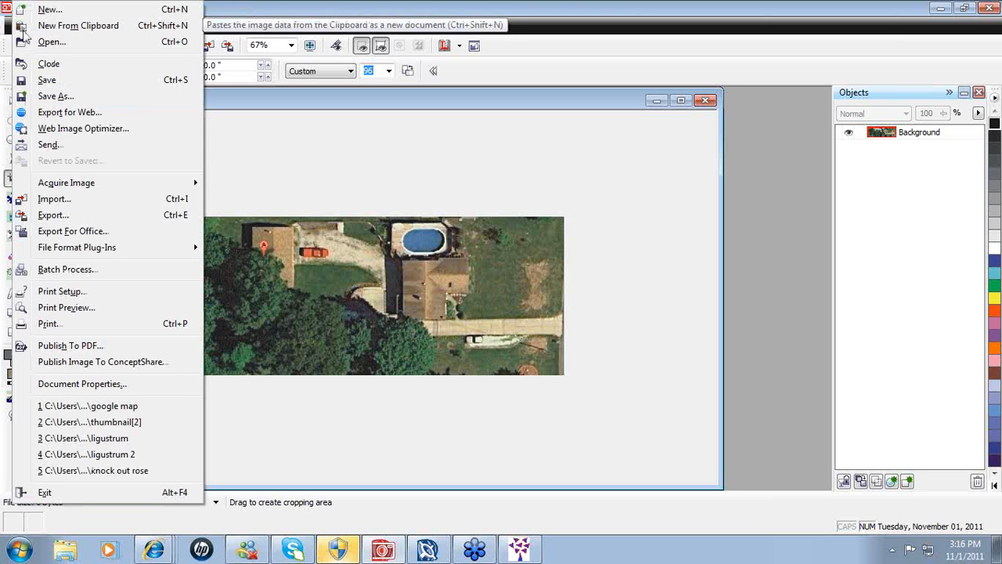
- Set up saving the image to the Desktop as 'training google map' in JPG format
click(51, 96)
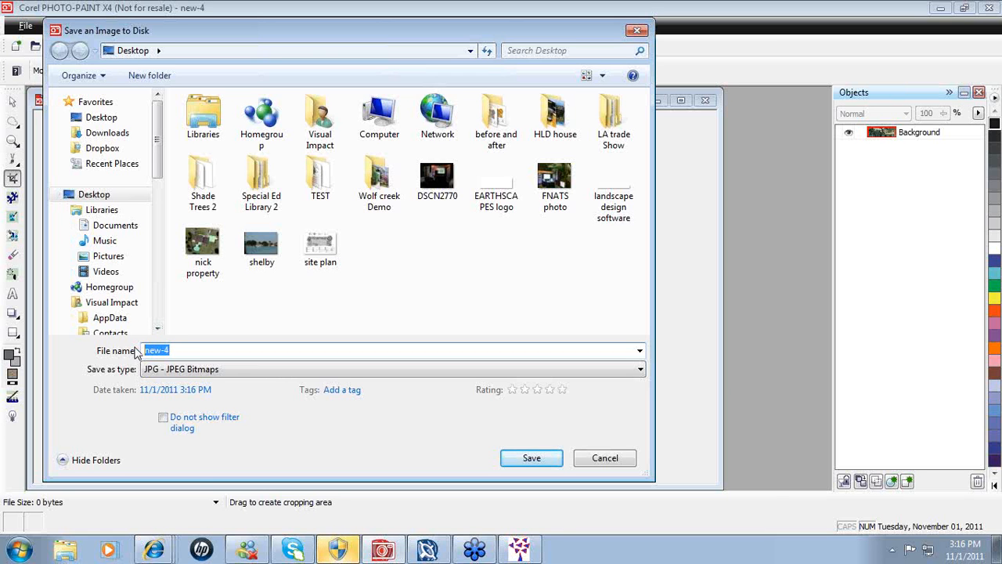
key(BackSpace)
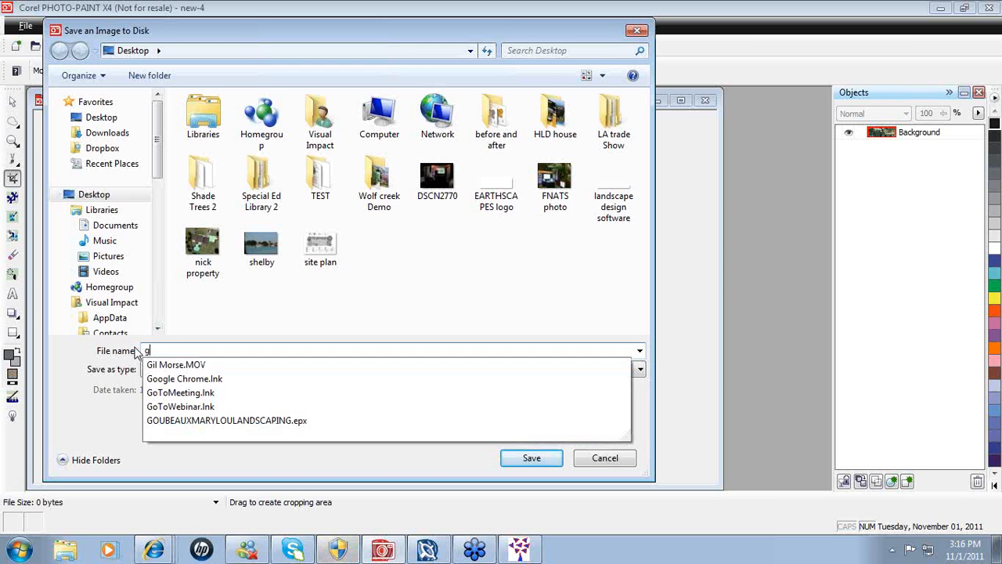
key(Escape)
text(trainig)
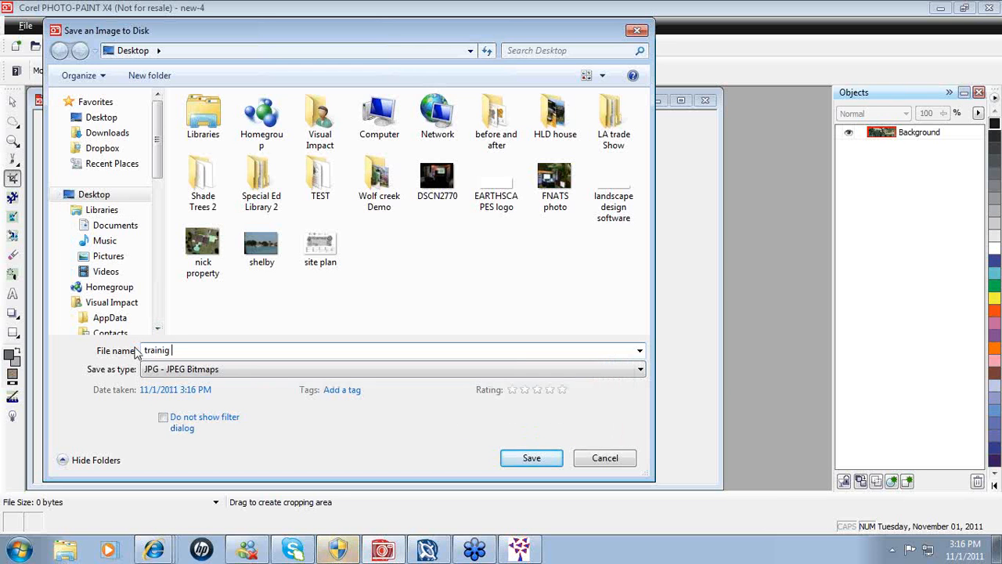
key(BackSpace)
key(BackSpace)
text(ng)
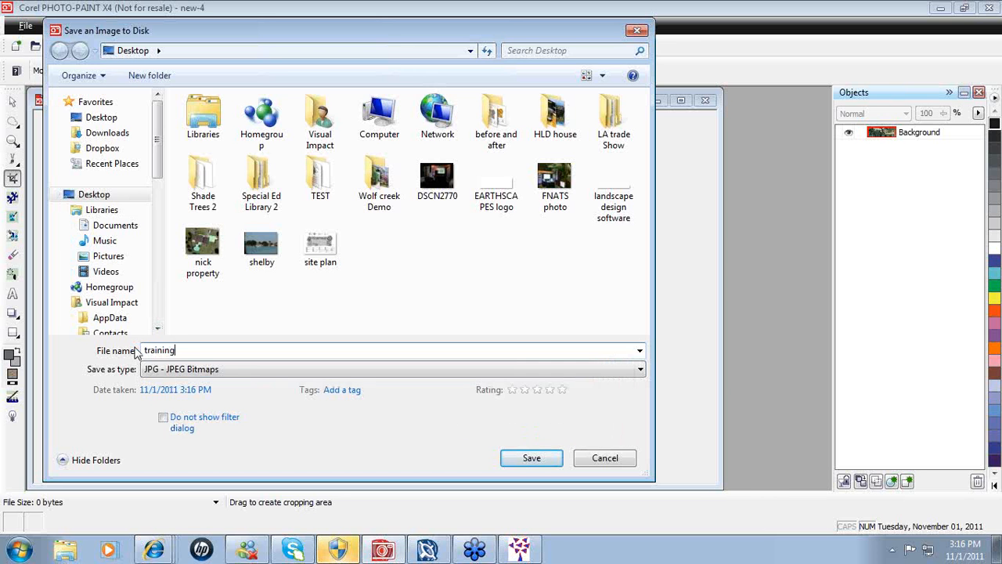
text( google map)
click(640, 369)
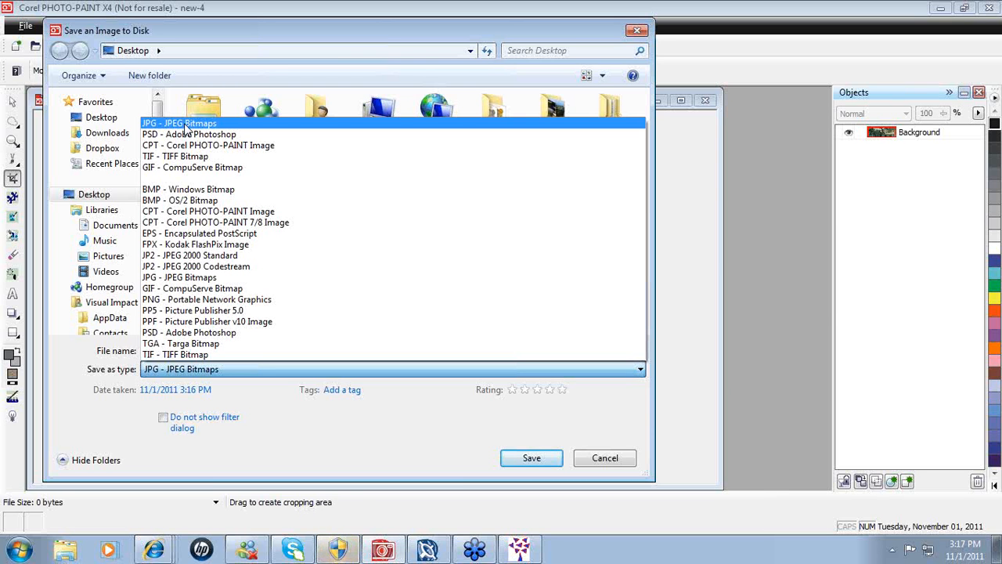
- Save the cropped image as the JPEG 'training google map' with default export settings
click(186, 130)
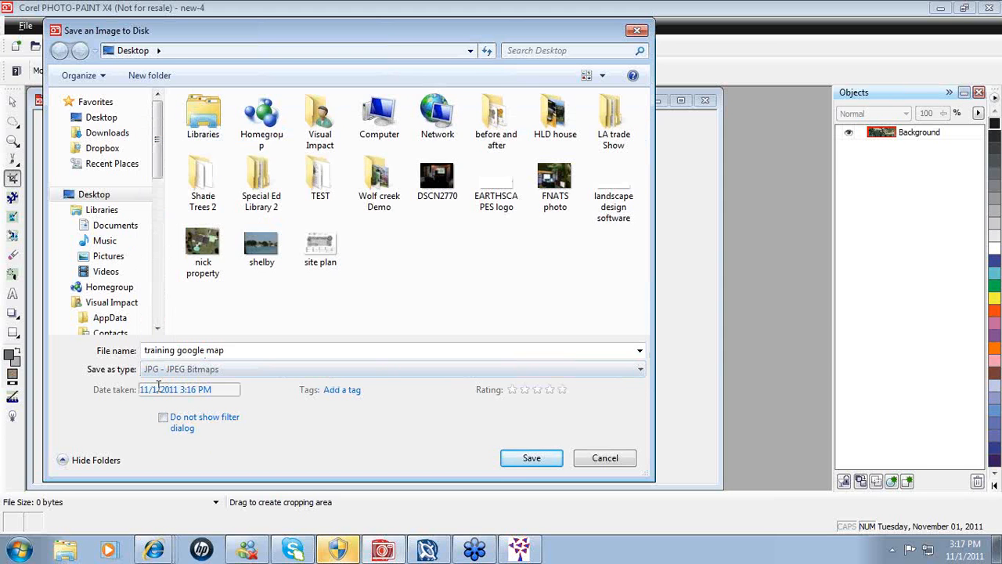
click(515, 463)
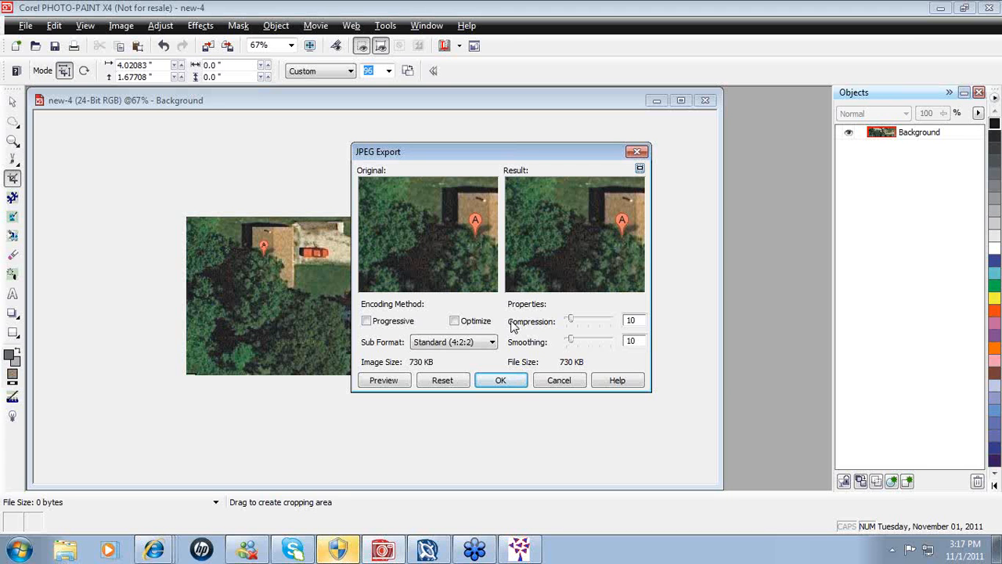
click(501, 380)
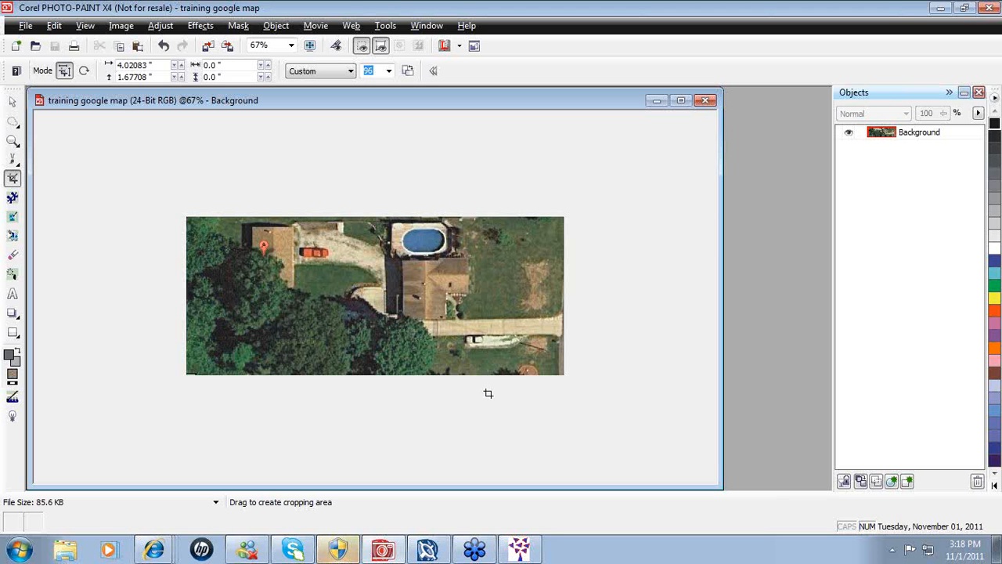
mouse_move(424, 552)
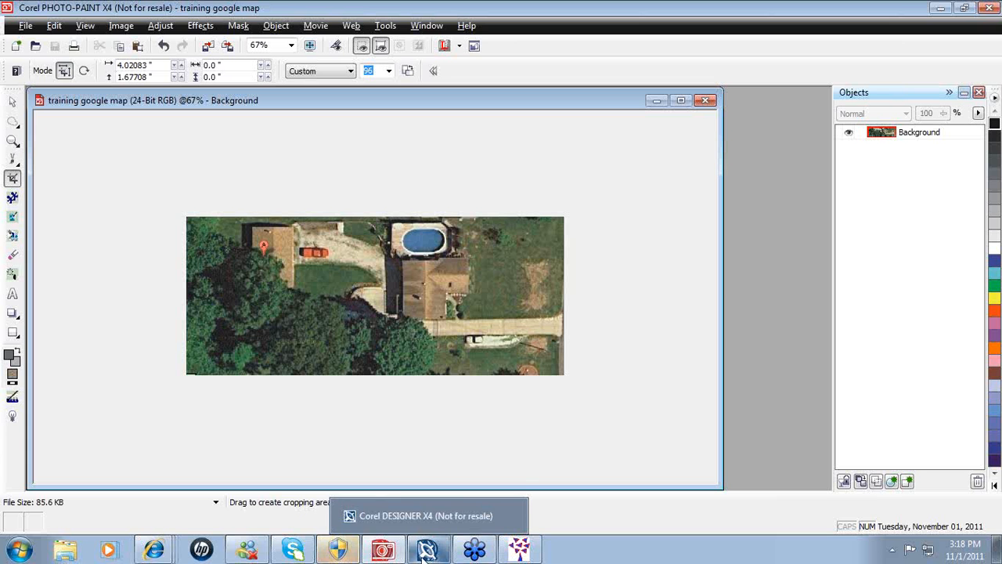
- Return to the empty Corel DESIGNER workspace
click(424, 552)
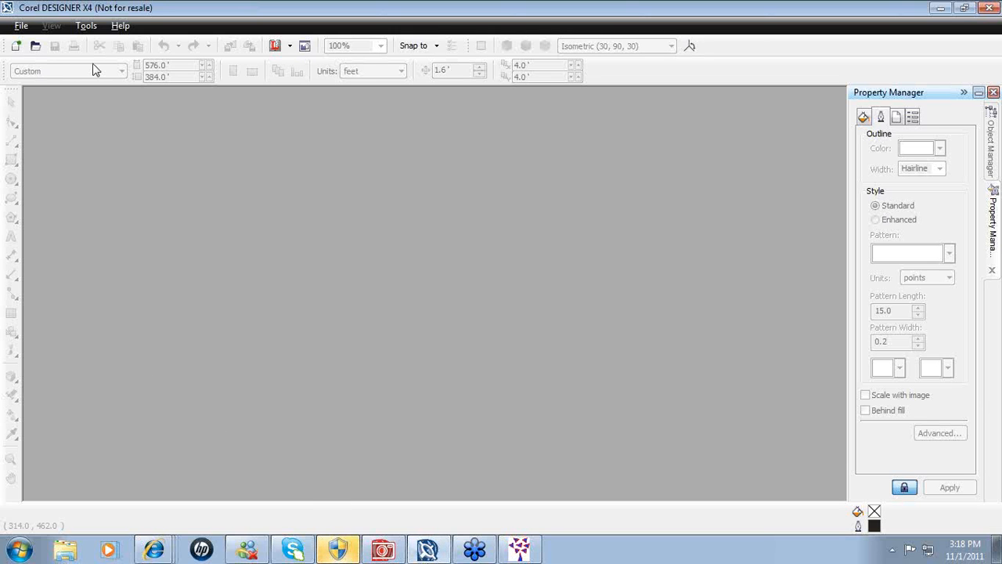
click(21, 27)
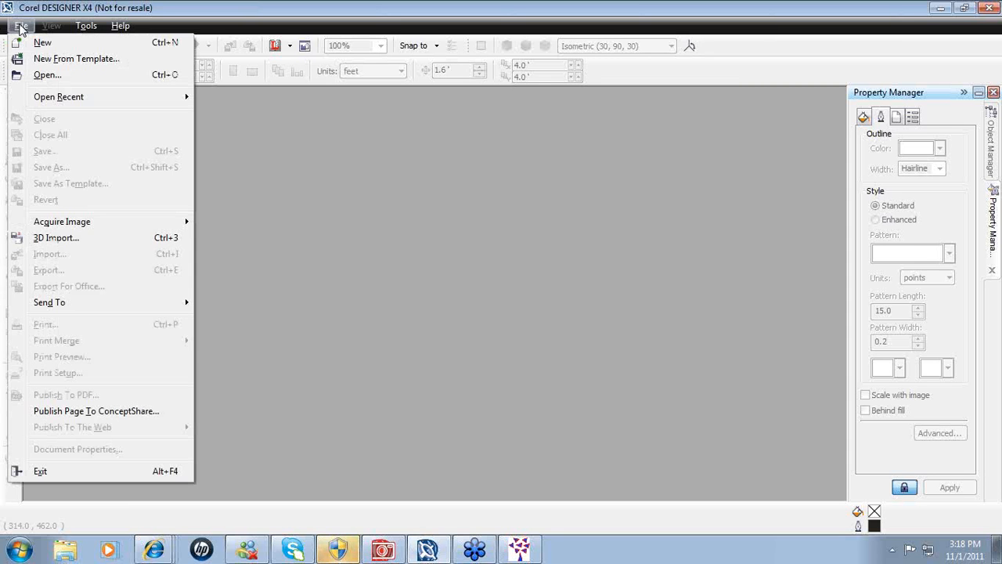
- Start a new drawing, Graphic1, from the Architectural '1-16 = 1' template
click(45, 59)
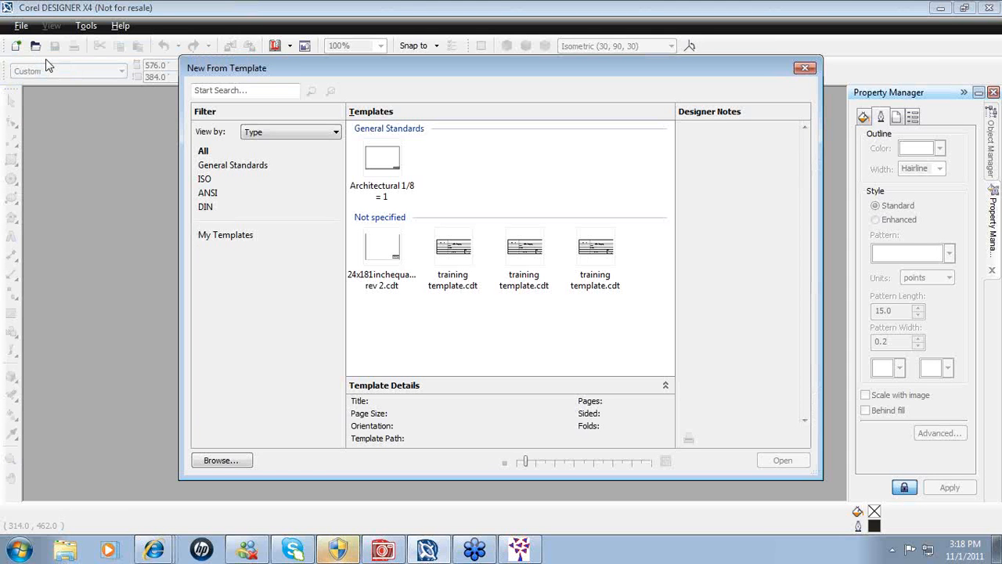
click(220, 460)
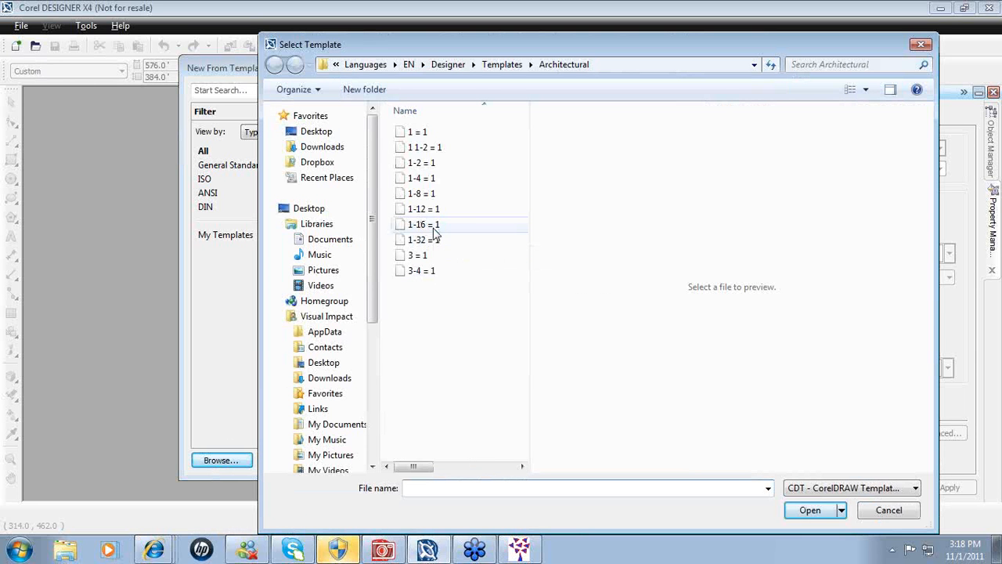
click(436, 229)
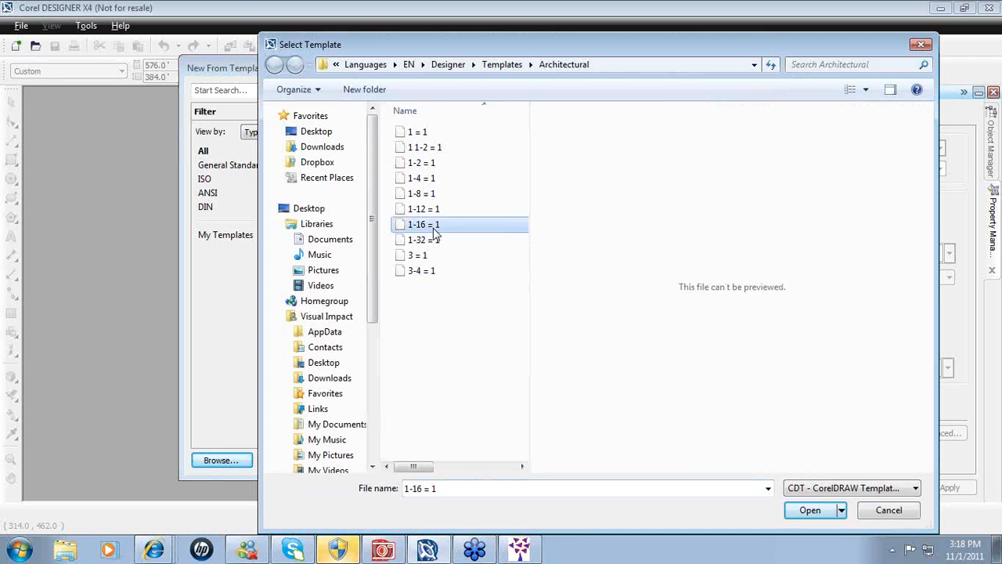
click(811, 511)
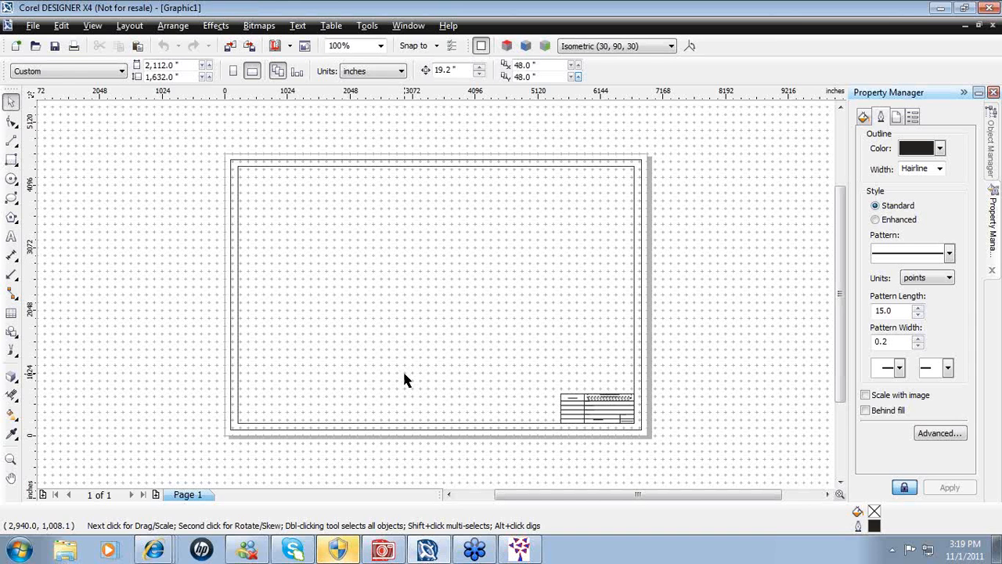
click(33, 26)
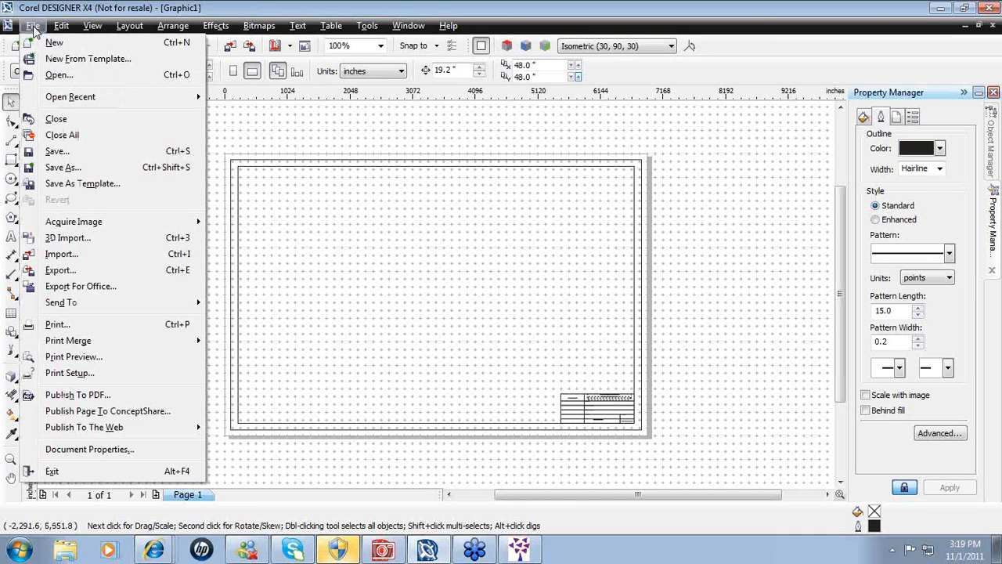
- Import training google map.jpg, leaving it ready to place on the drawing sheet
click(60, 254)
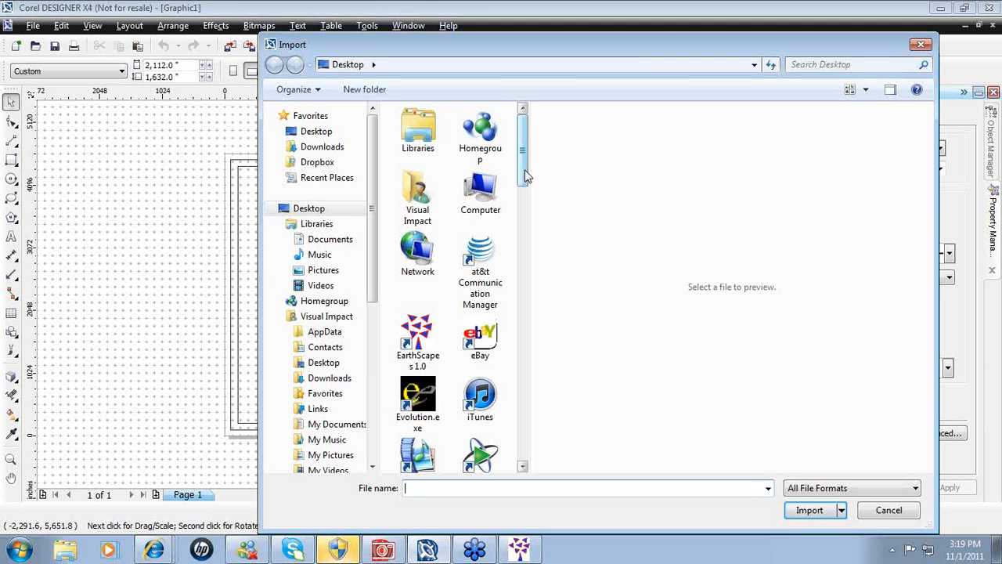
drag(526, 177, 533, 448)
click(417, 442)
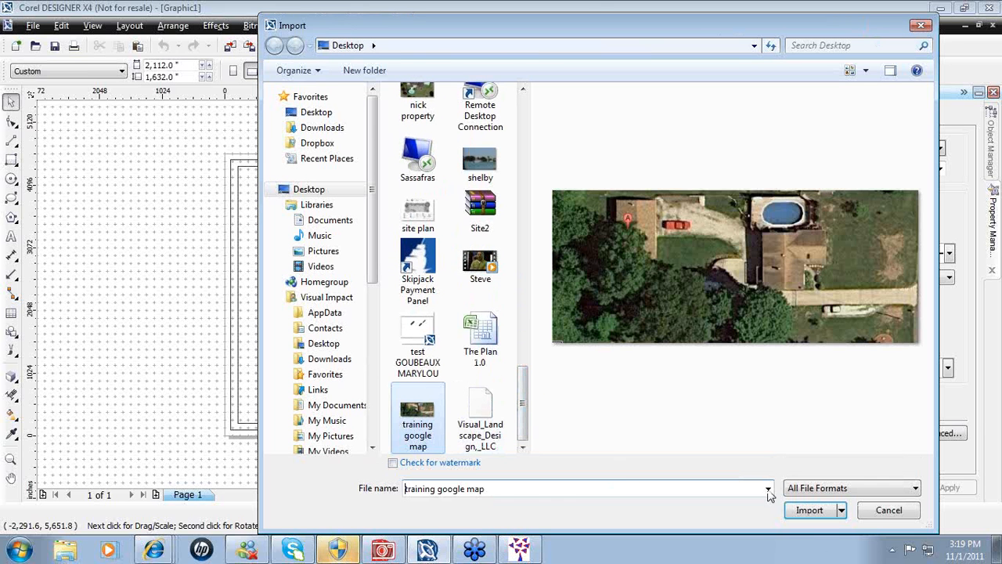
click(812, 512)
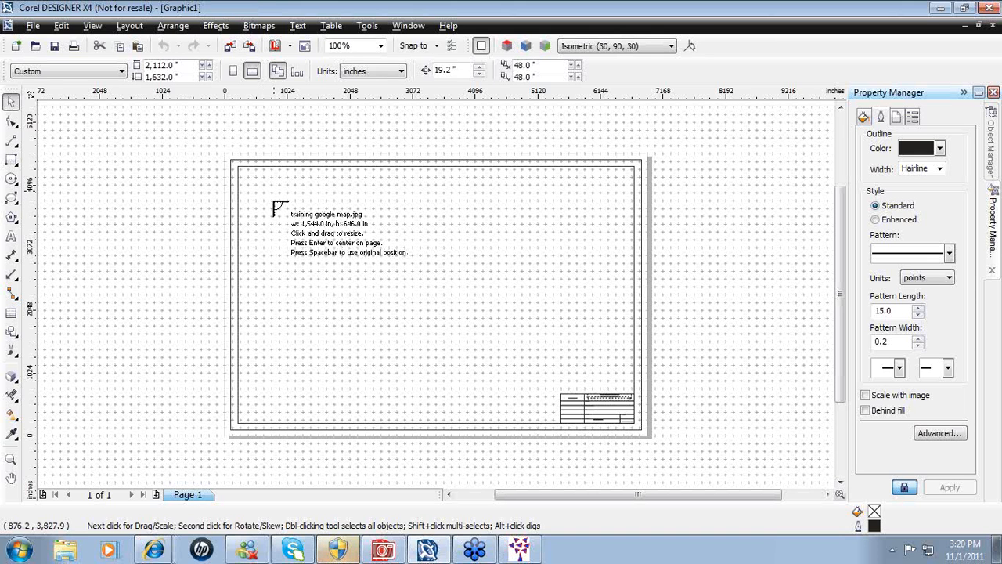
- Place the satellite image on the page and move it lower inside the border, above the title block
drag(273, 205, 589, 364)
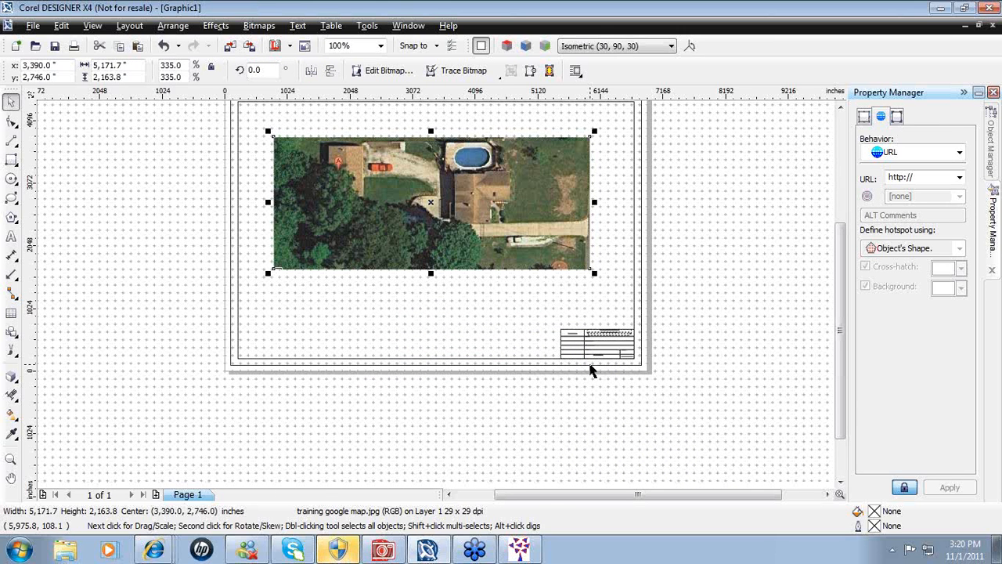
drag(840, 336, 840, 316)
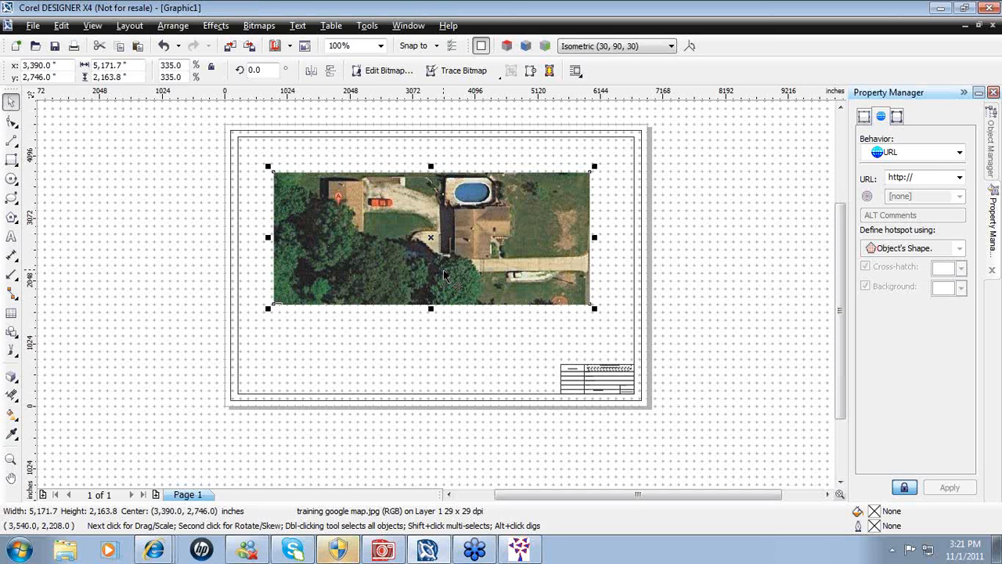
drag(431, 236, 441, 263)
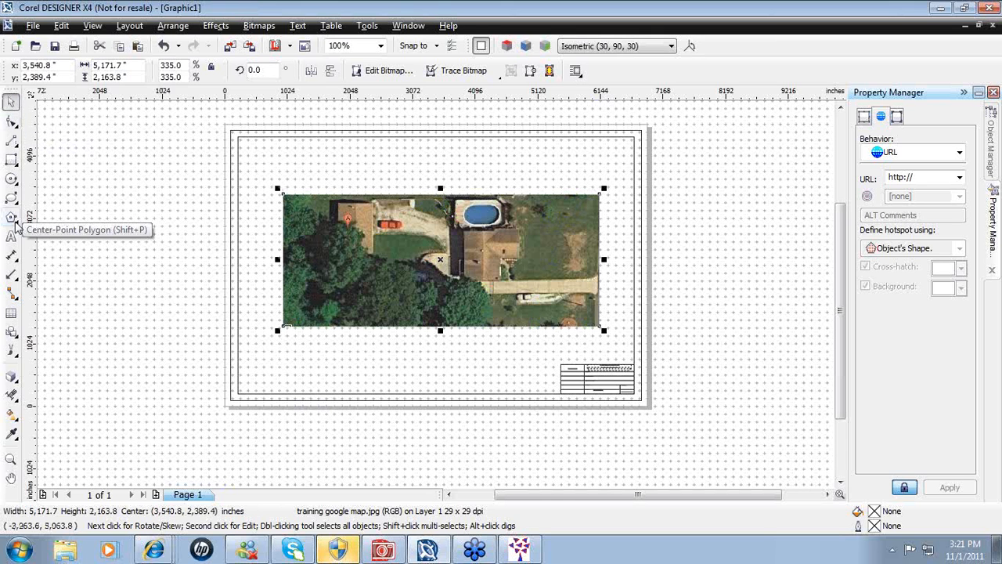
- Zoom in on the driveway and draw a vertical two-point line across it
click(10, 459)
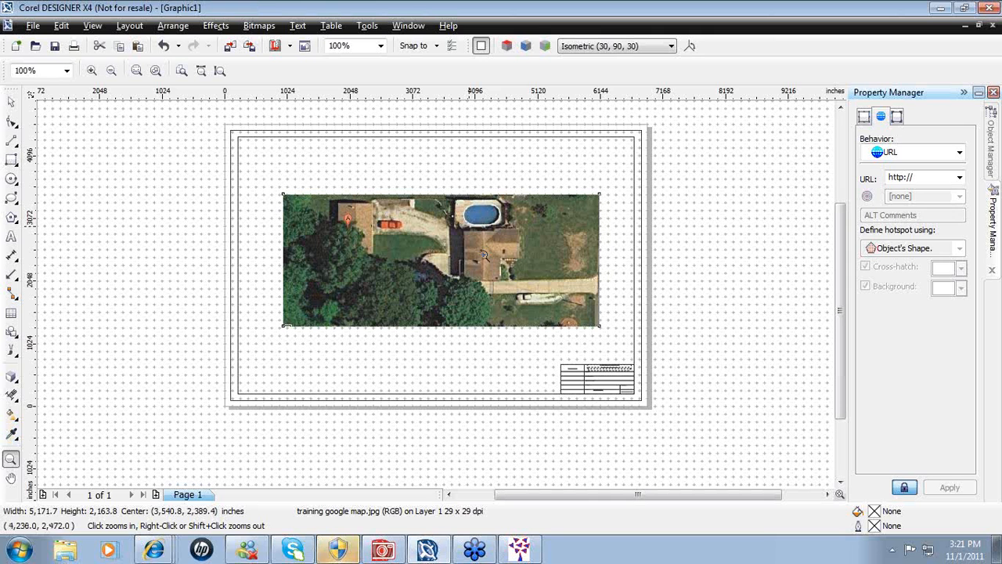
drag(540, 295, 553, 307)
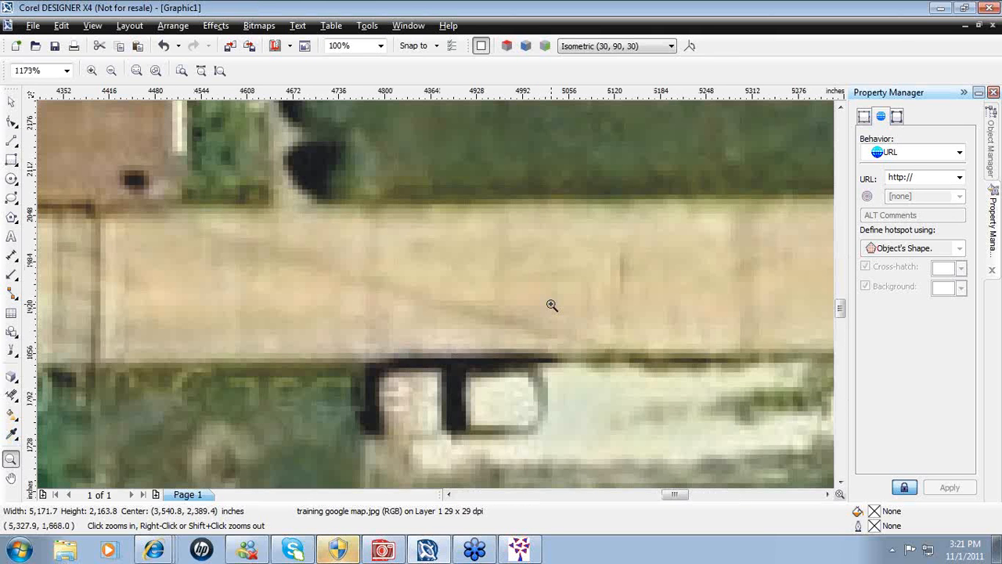
click(11, 103)
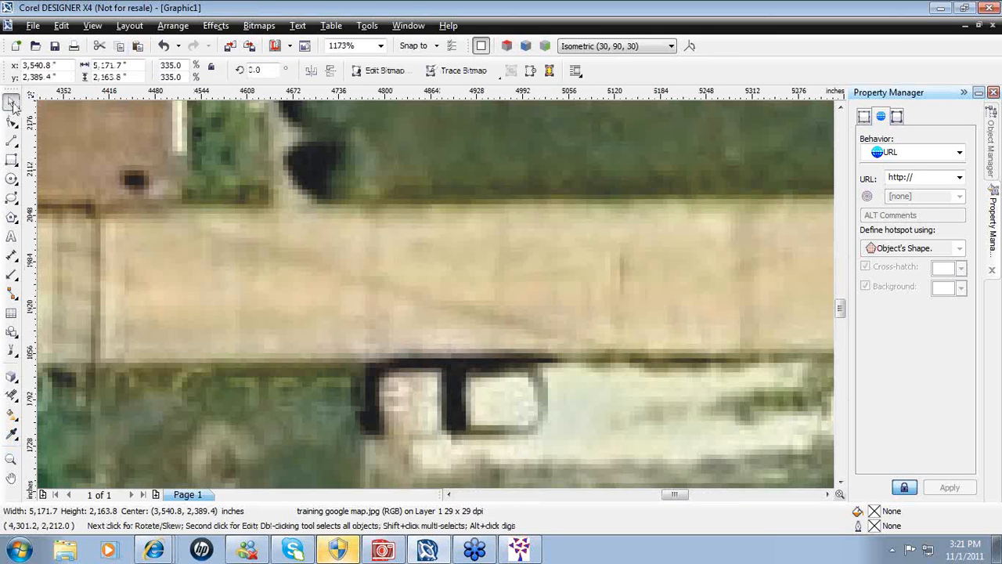
click(16, 148)
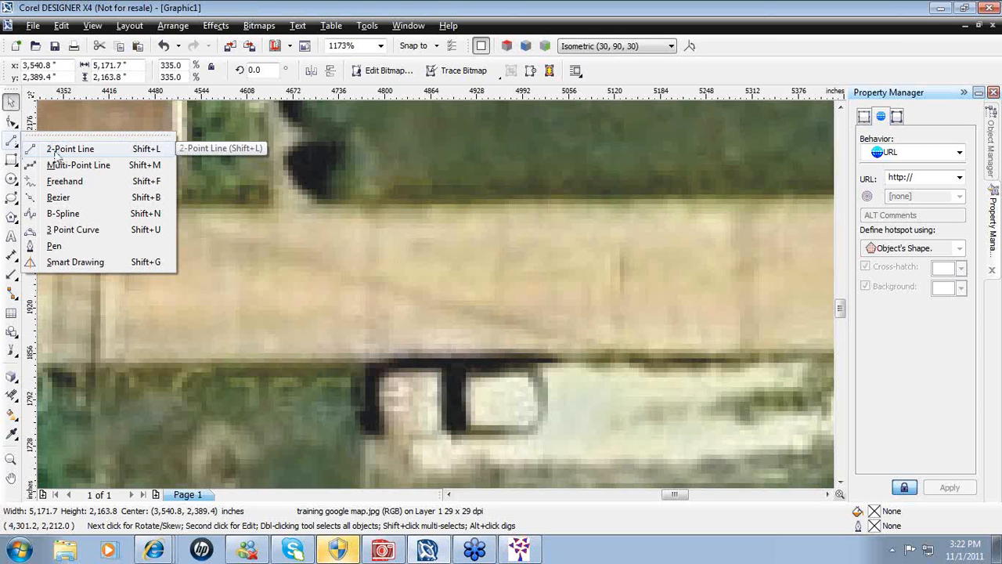
click(63, 148)
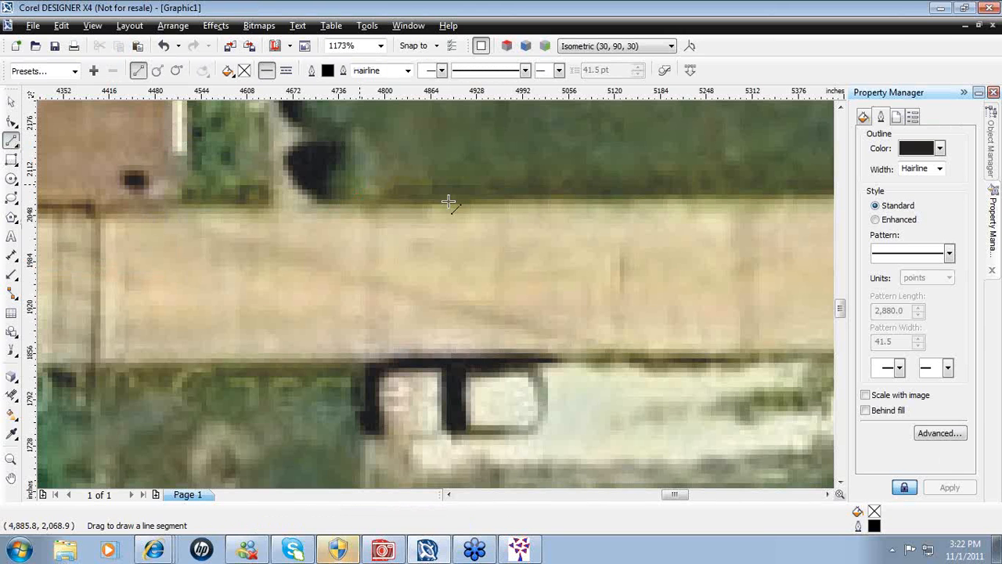
drag(448, 203, 448, 353)
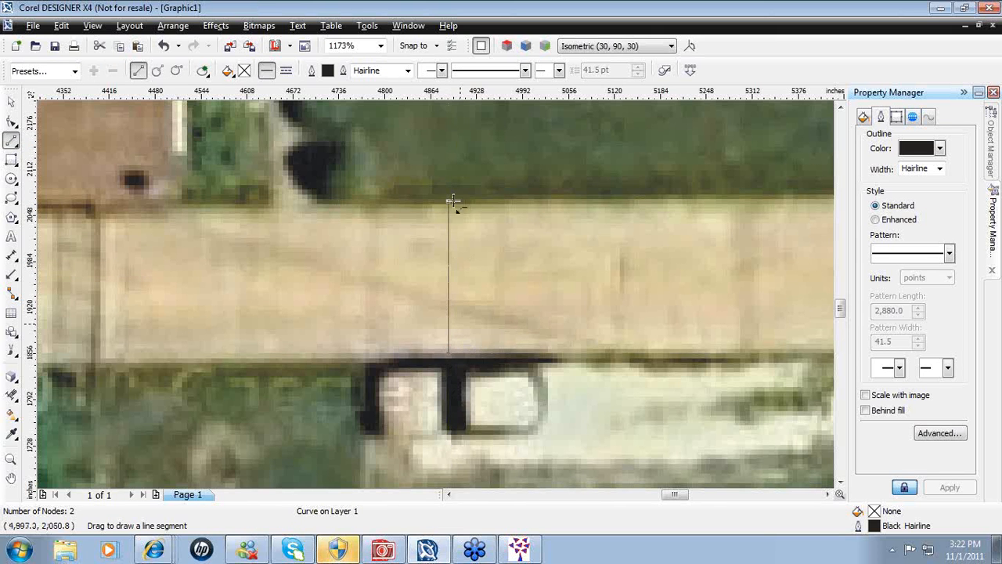
drag(450, 364, 448, 201)
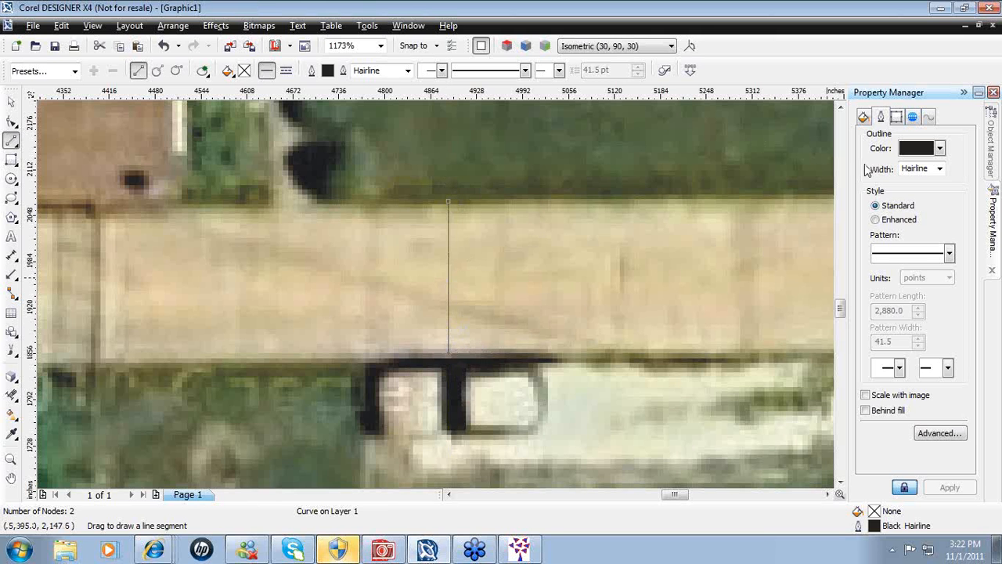
- Give the line a red outline 768 pt wide
click(940, 149)
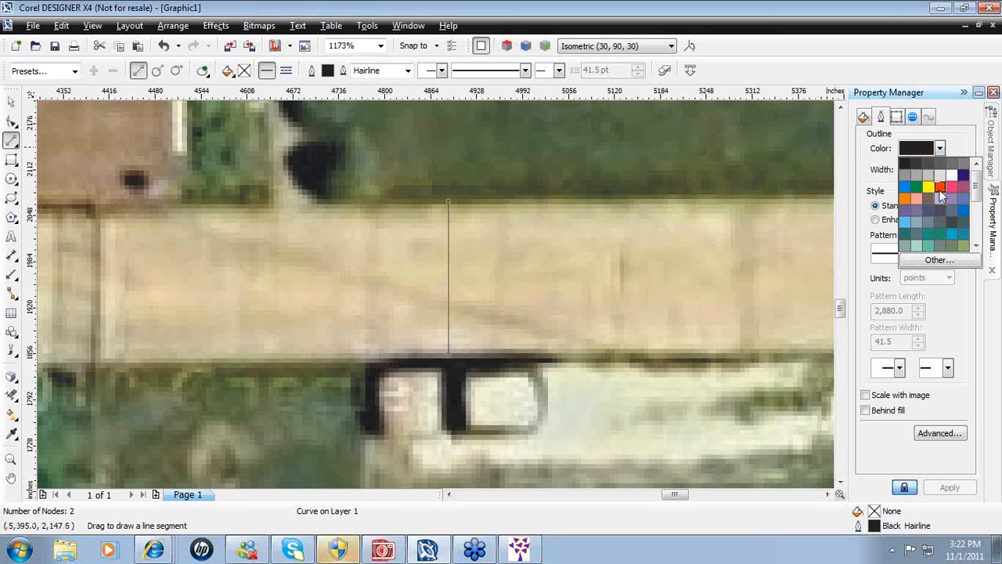
click(943, 195)
click(939, 168)
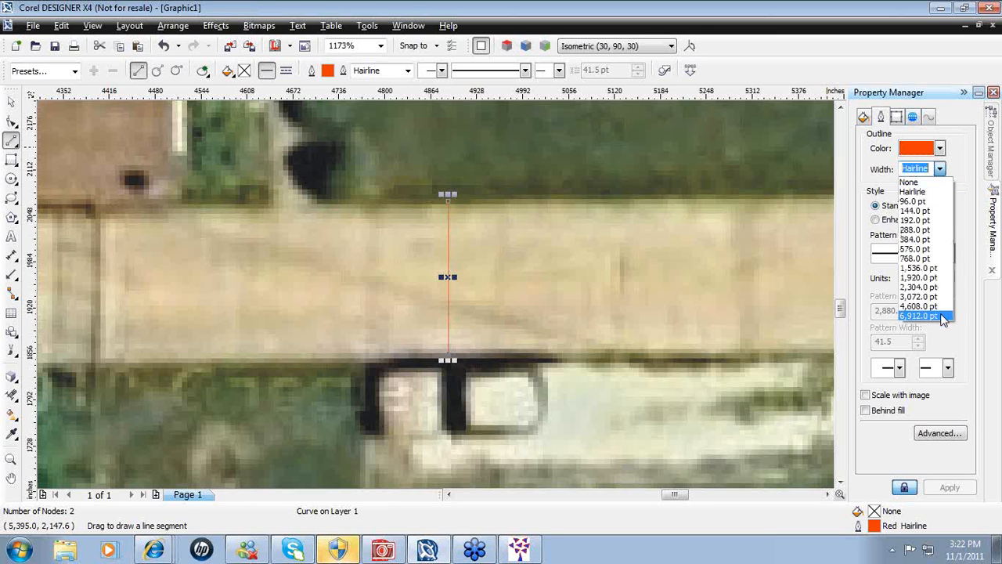
click(921, 259)
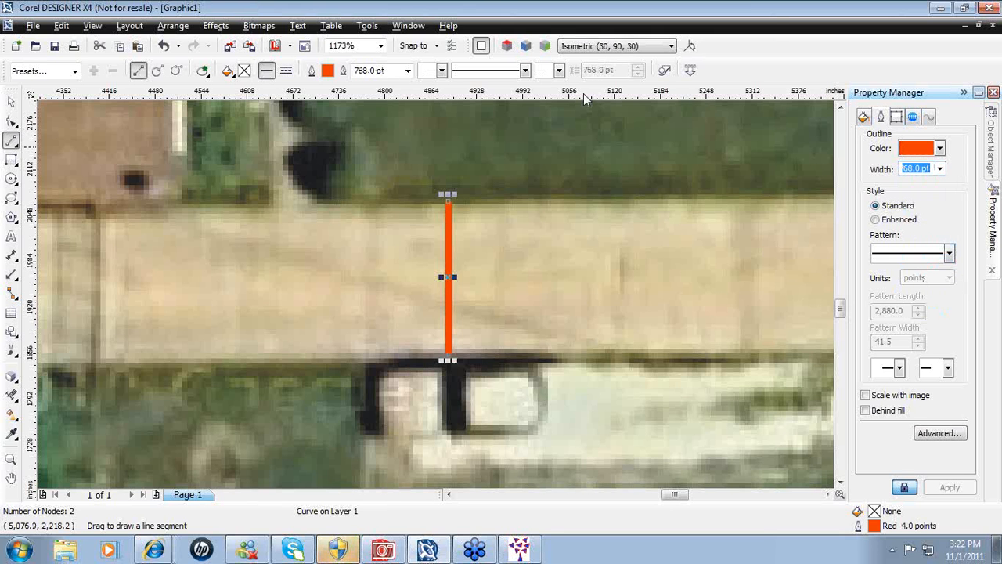
- Change the drawing units from inches to feet, then reselect the red driveway line
click(990, 160)
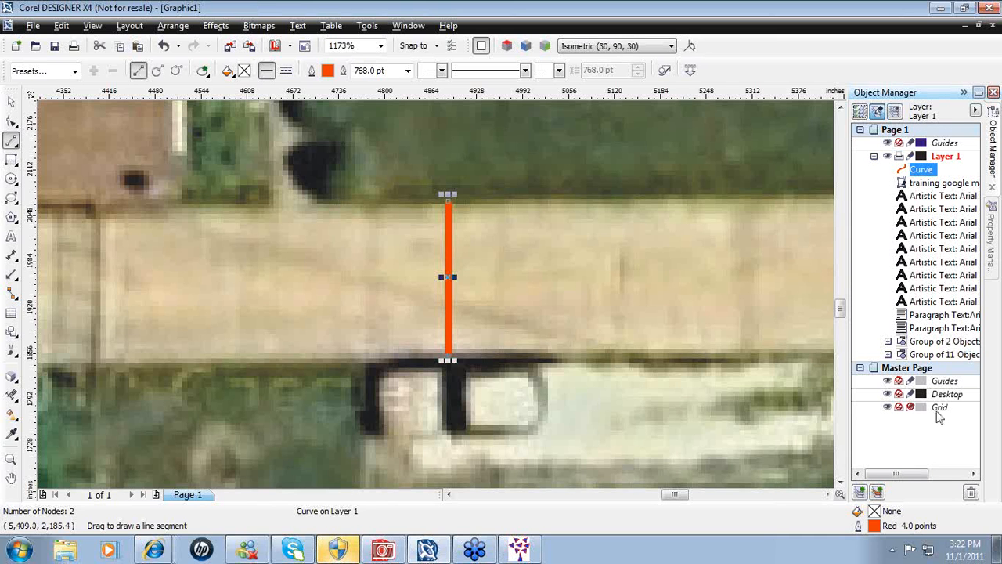
click(938, 413)
key(space)
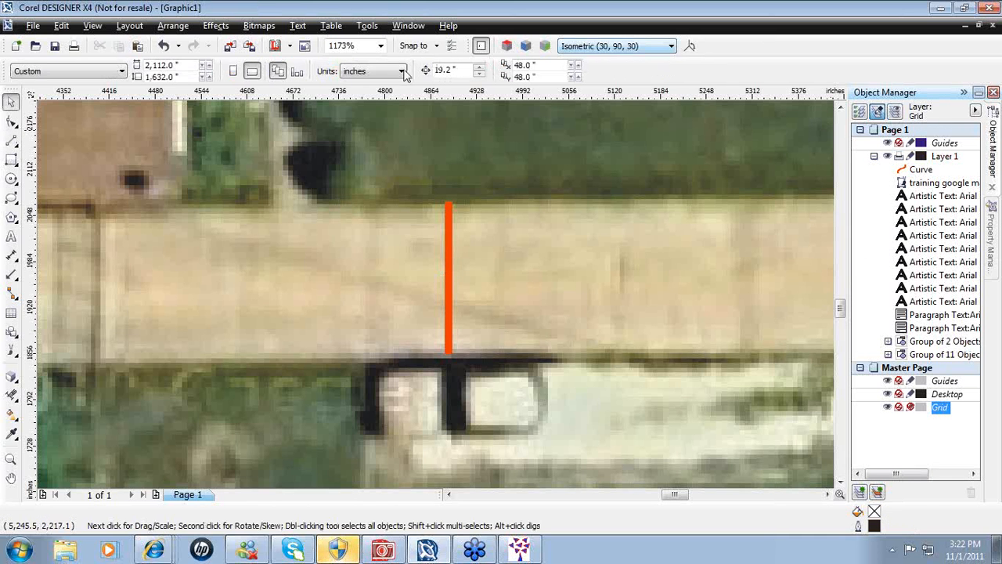
click(401, 72)
click(366, 156)
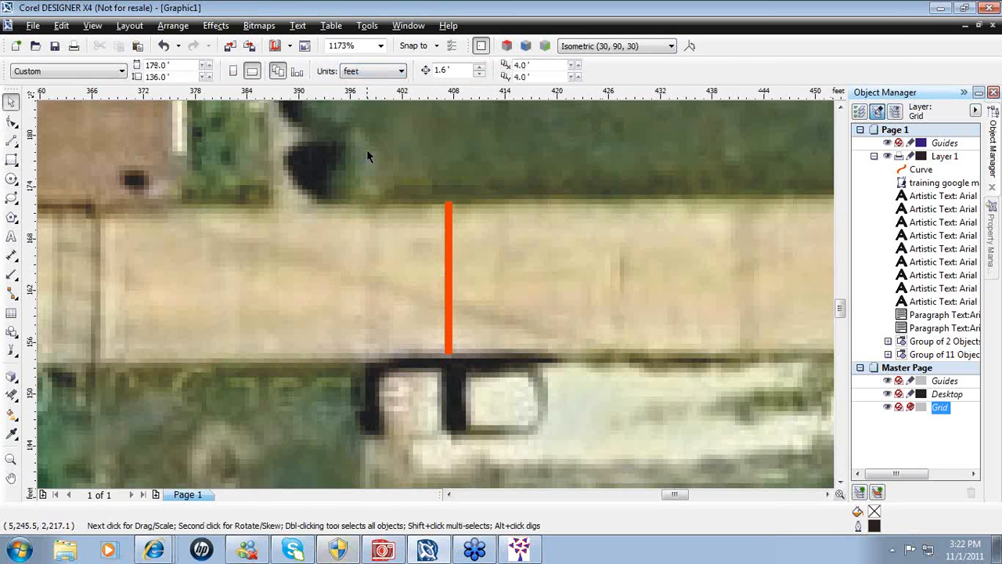
click(913, 172)
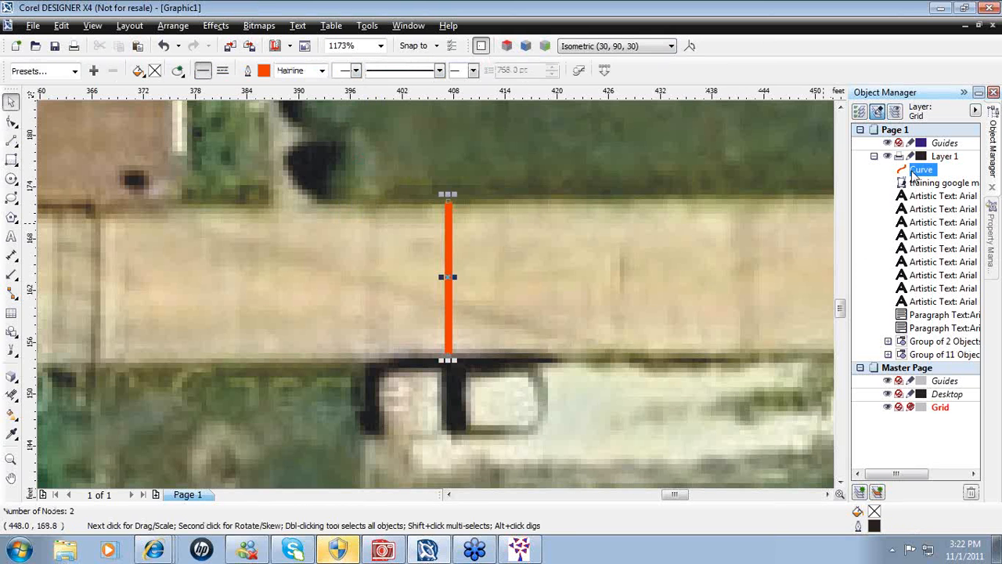
click(992, 220)
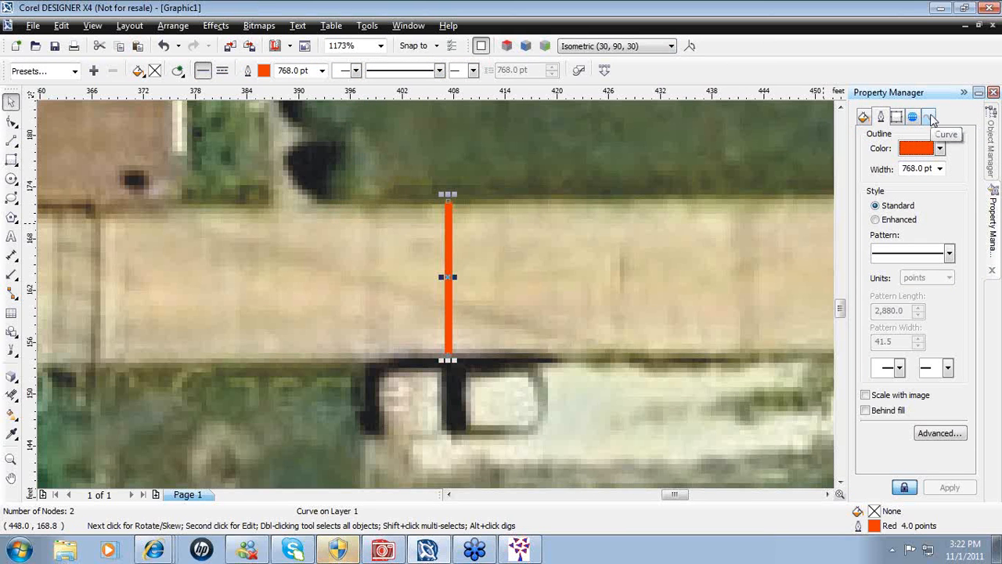
- Set the red line's height to 20 ft in the Curve properties
click(932, 118)
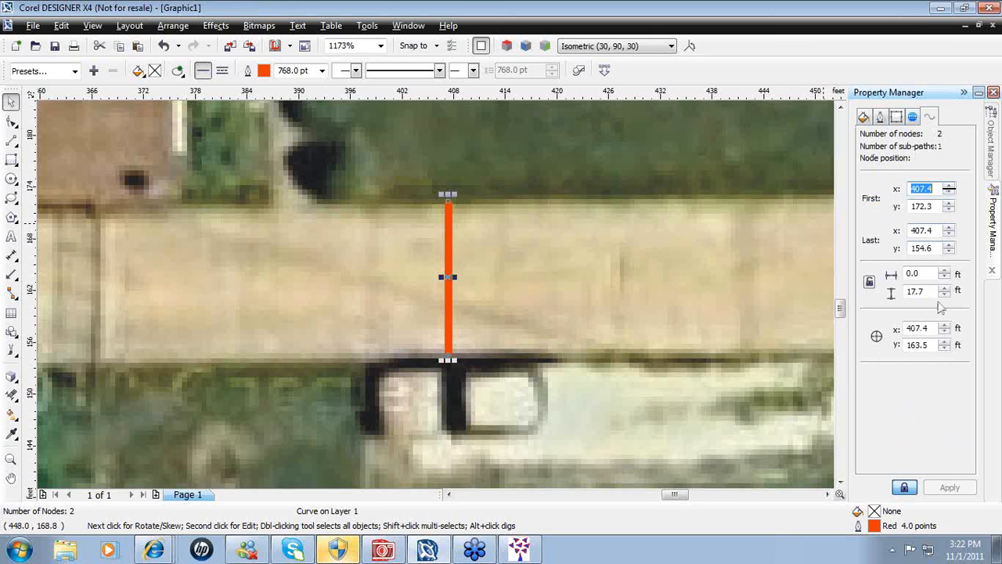
click(926, 292)
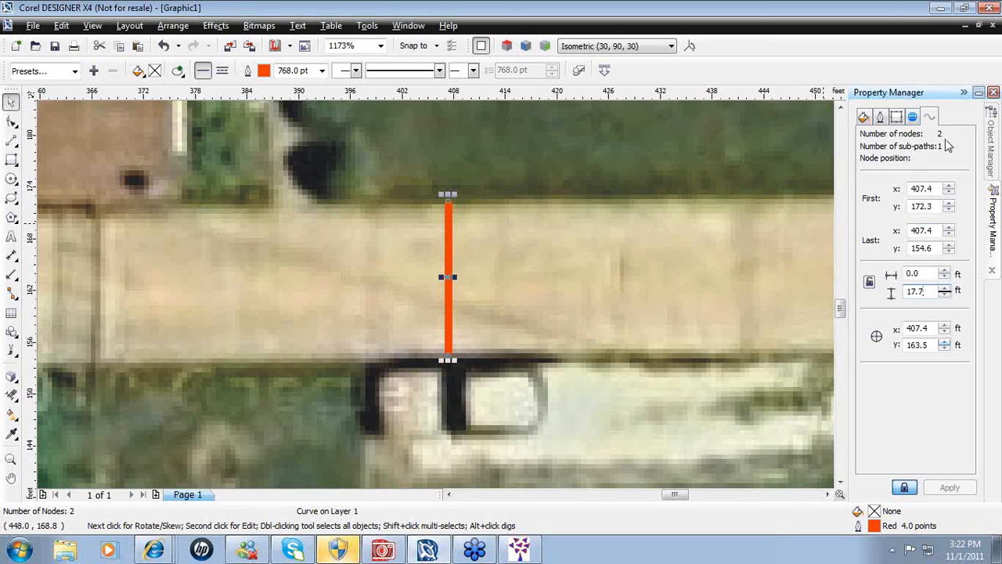
click(881, 119)
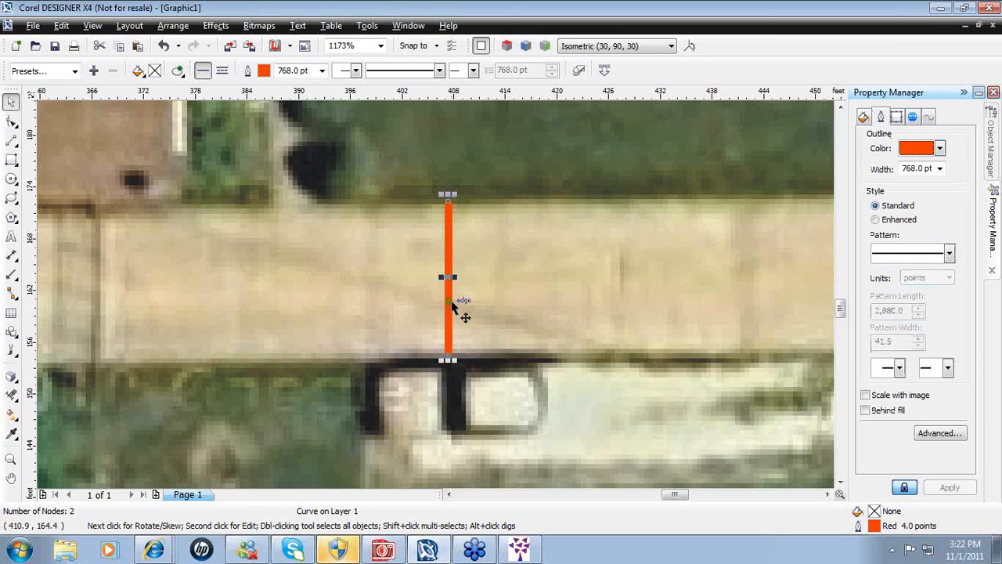
click(930, 118)
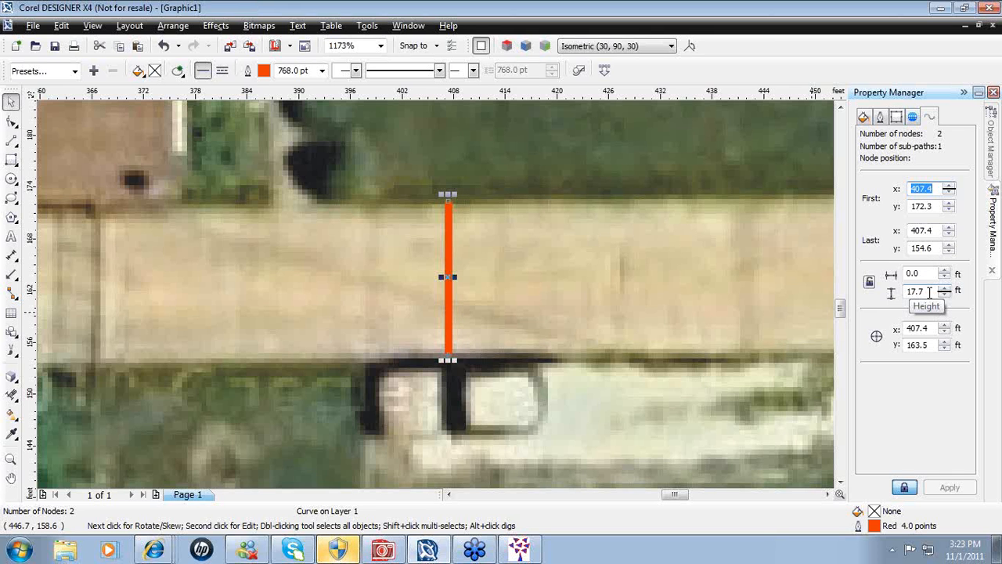
click(929, 292)
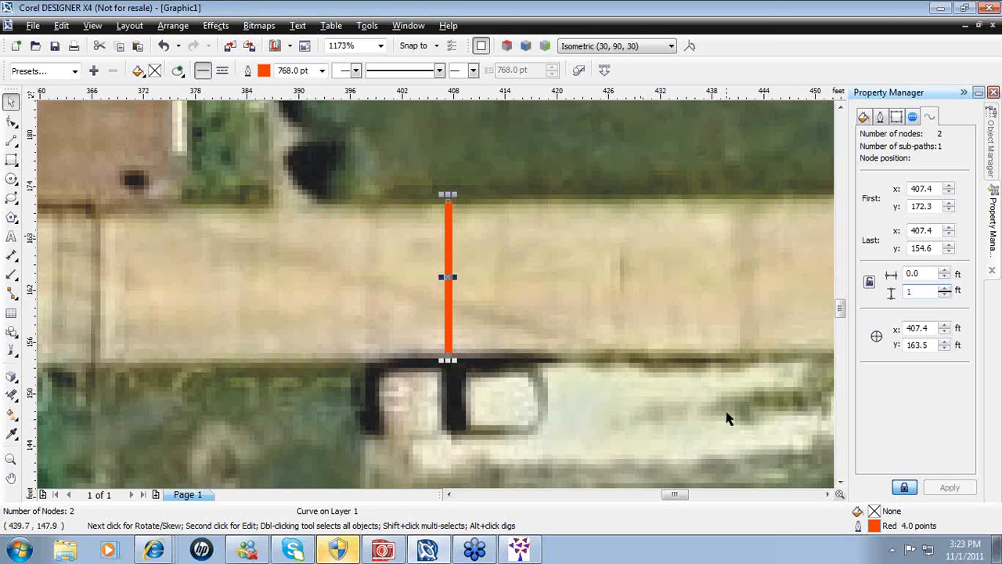
text(20)
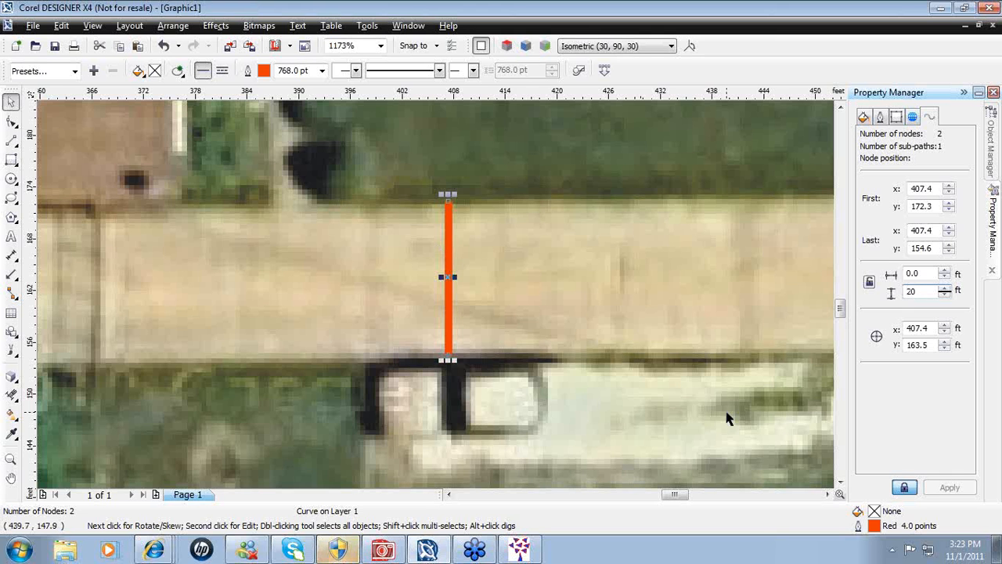
key(Return)
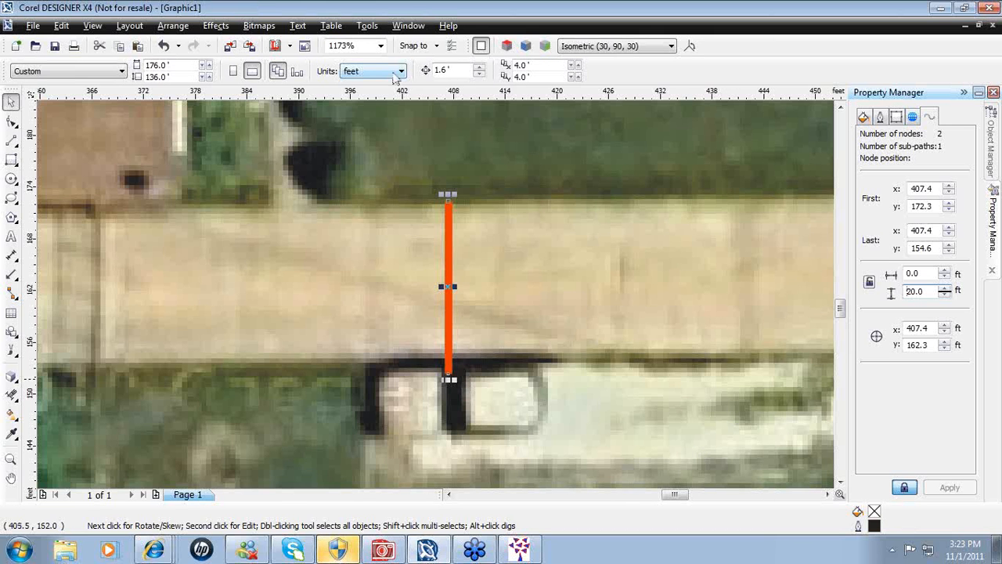
click(381, 46)
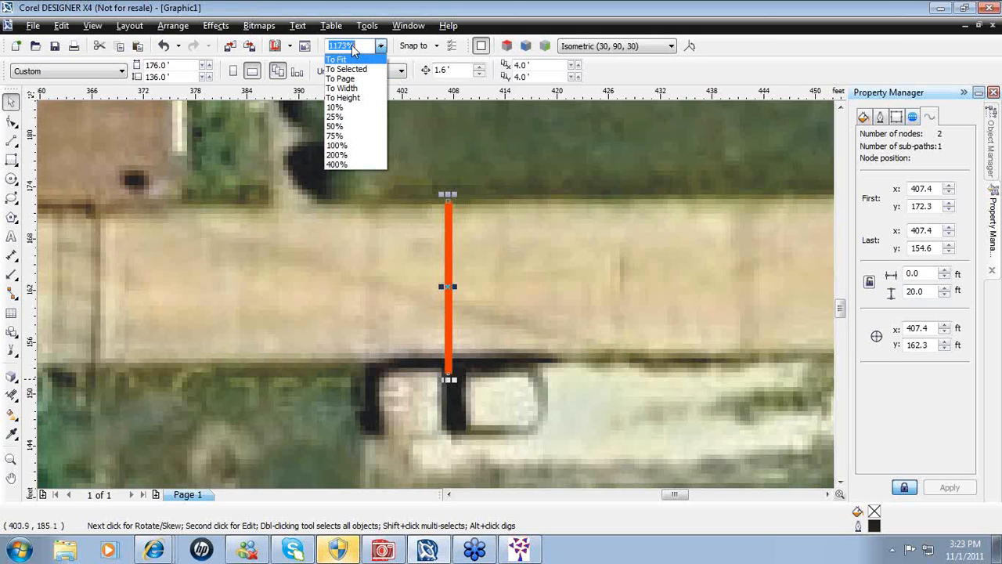
- Zoom To Fit to show the whole page and select the satellite image
click(381, 47)
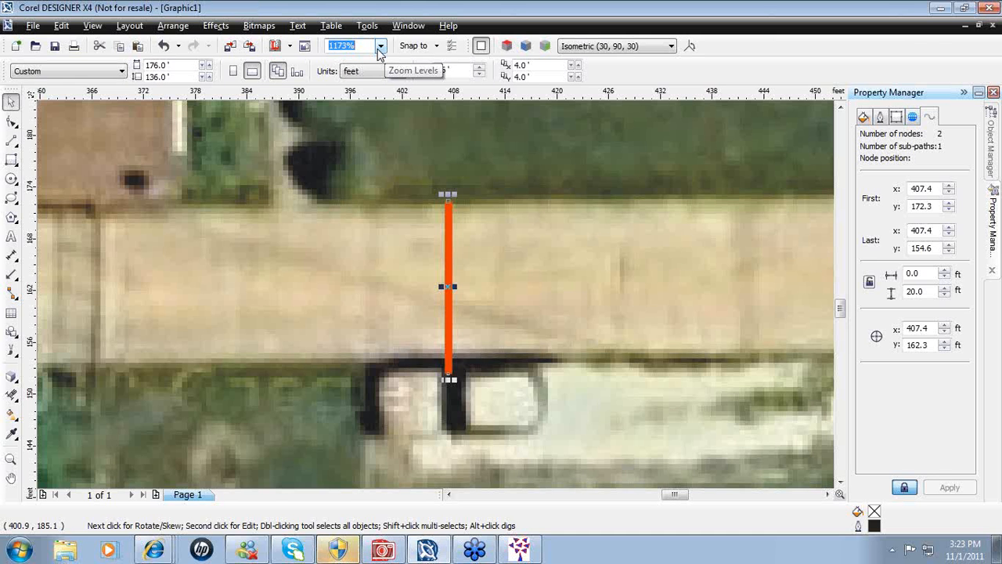
click(380, 47)
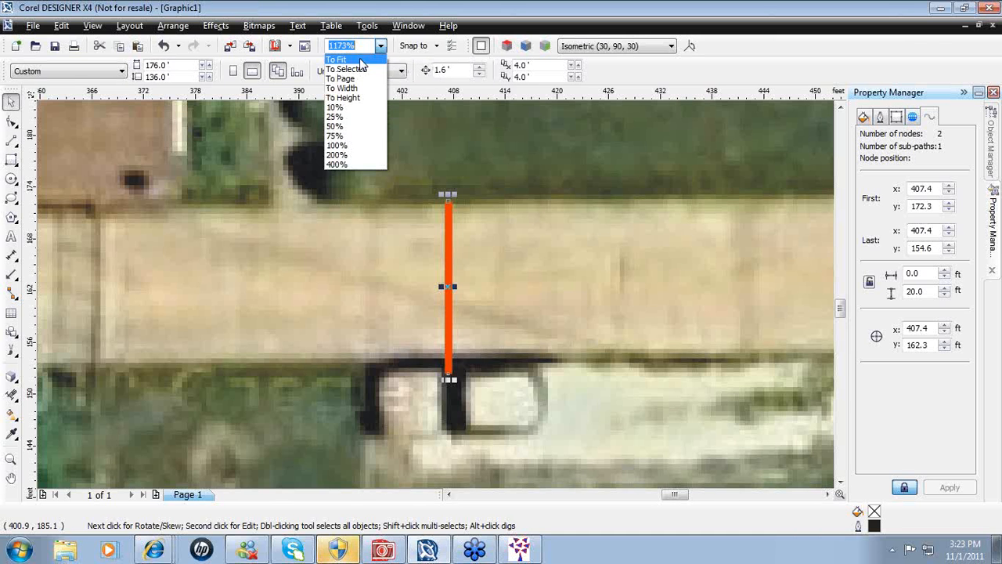
click(354, 78)
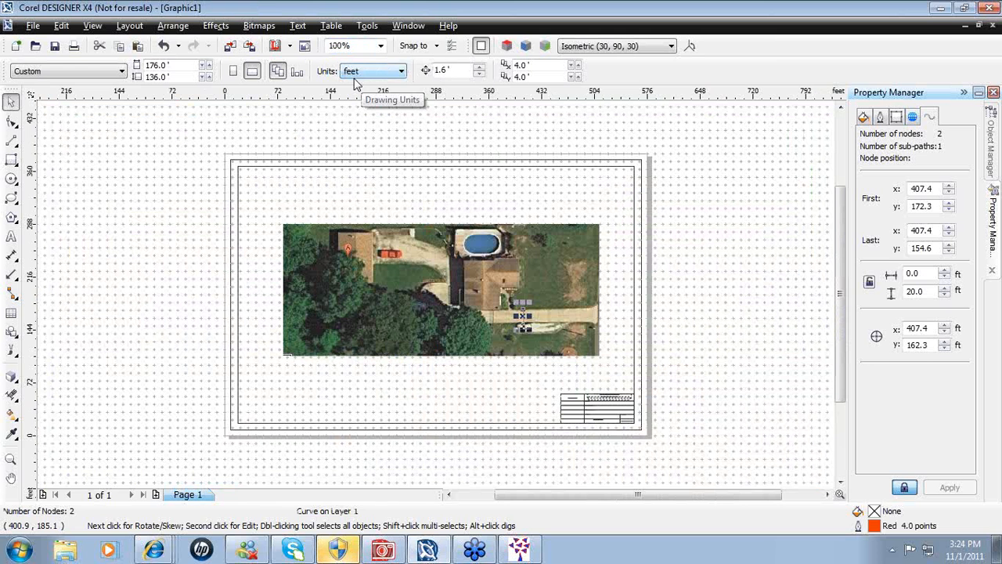
click(421, 253)
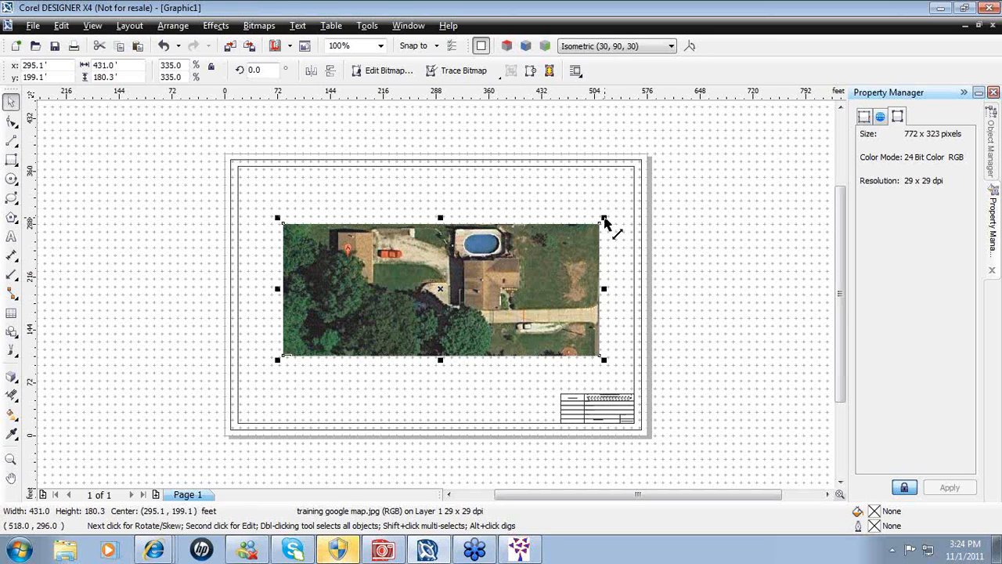
- Begin scaling the image, then zoom in and move the orange 20 ft line onto the driveway
drag(605, 219, 619, 210)
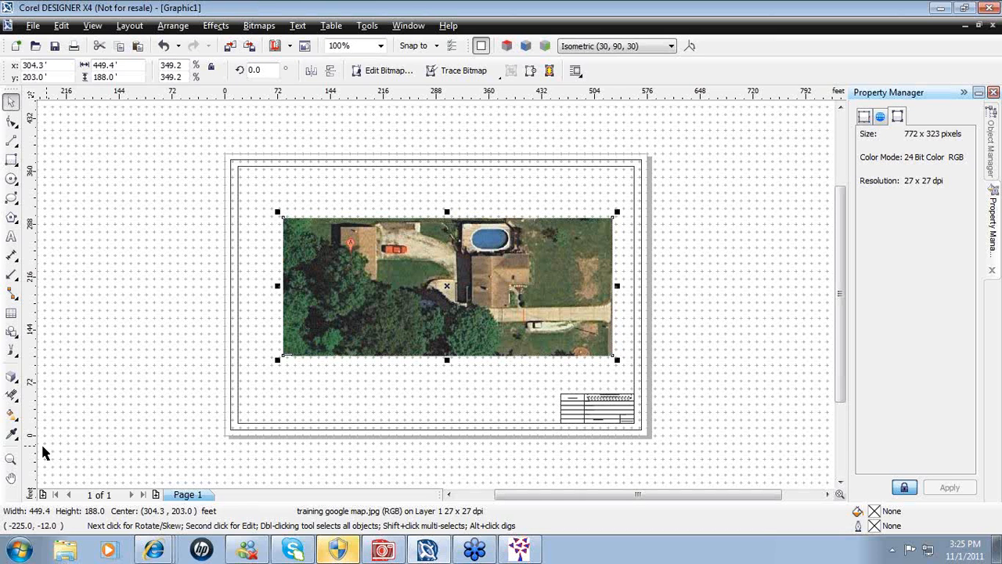
click(10, 461)
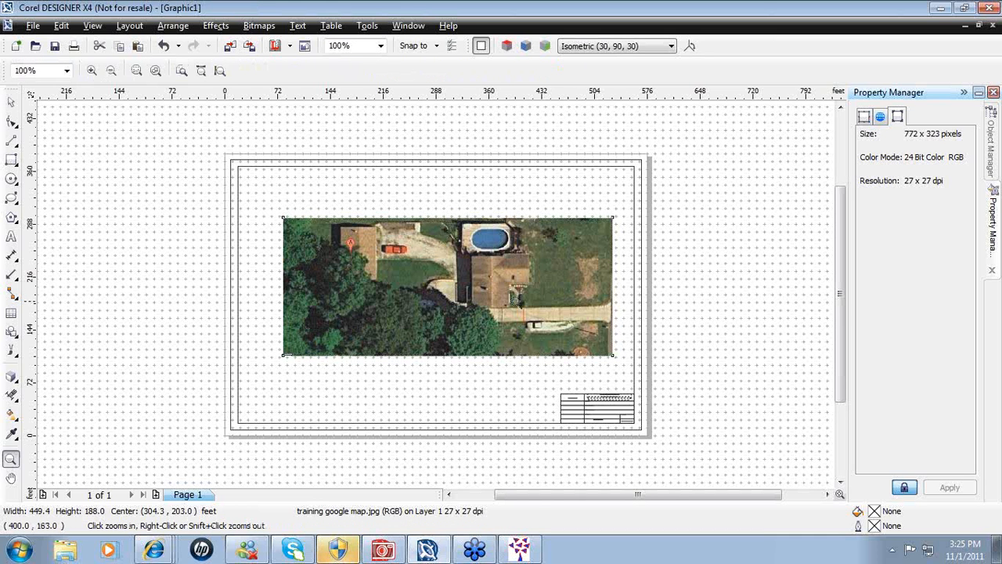
drag(556, 358, 513, 310)
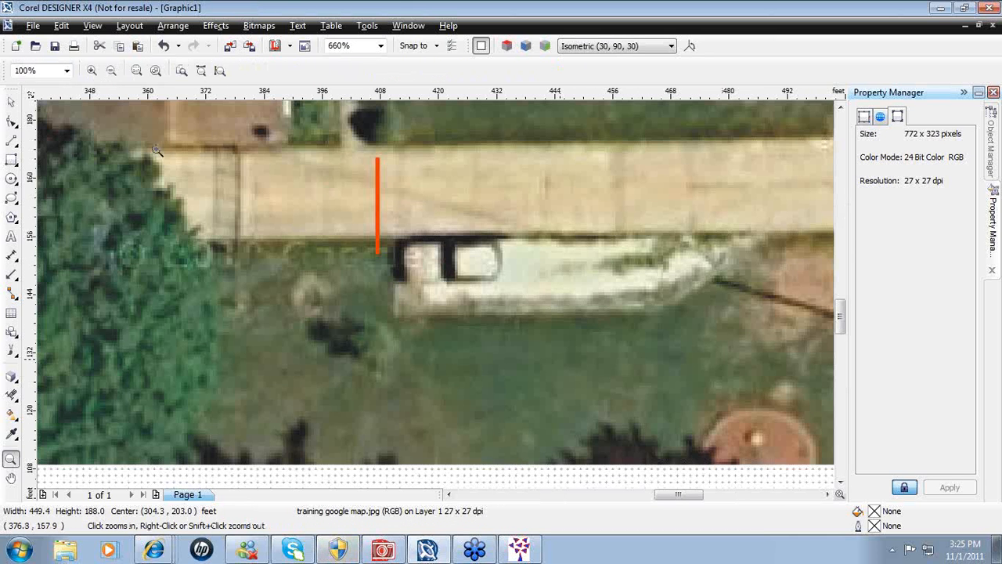
click(11, 101)
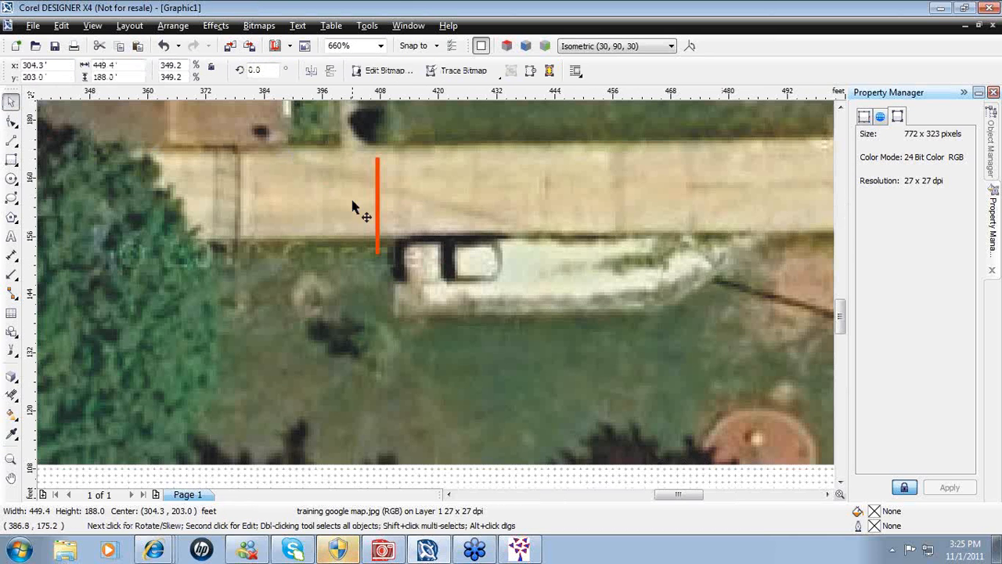
click(378, 217)
drag(384, 215, 404, 195)
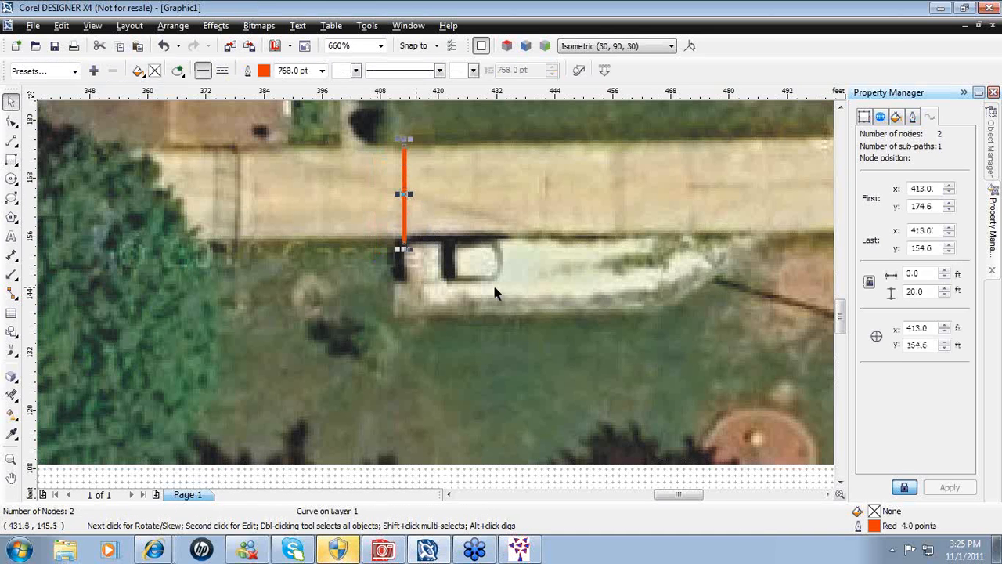
- Enlarge the aerial photo from its corner to about 470.9 × 197 ft, then zoom back to the line
click(380, 46)
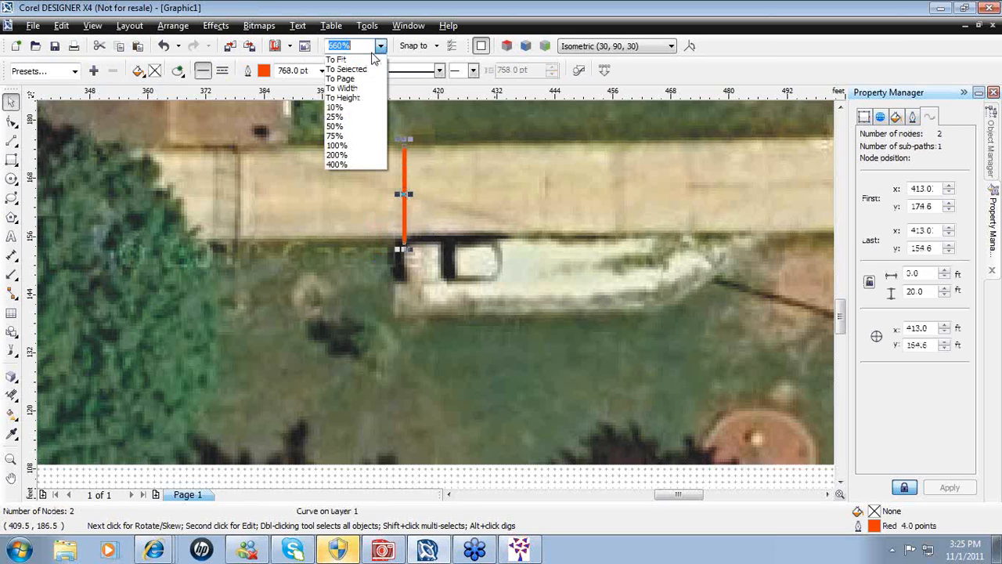
click(345, 78)
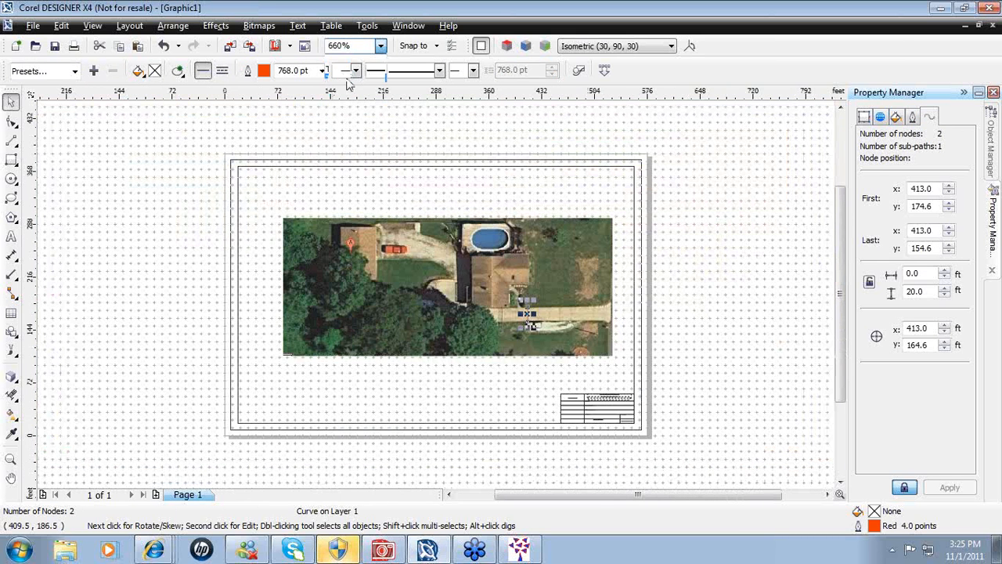
click(305, 264)
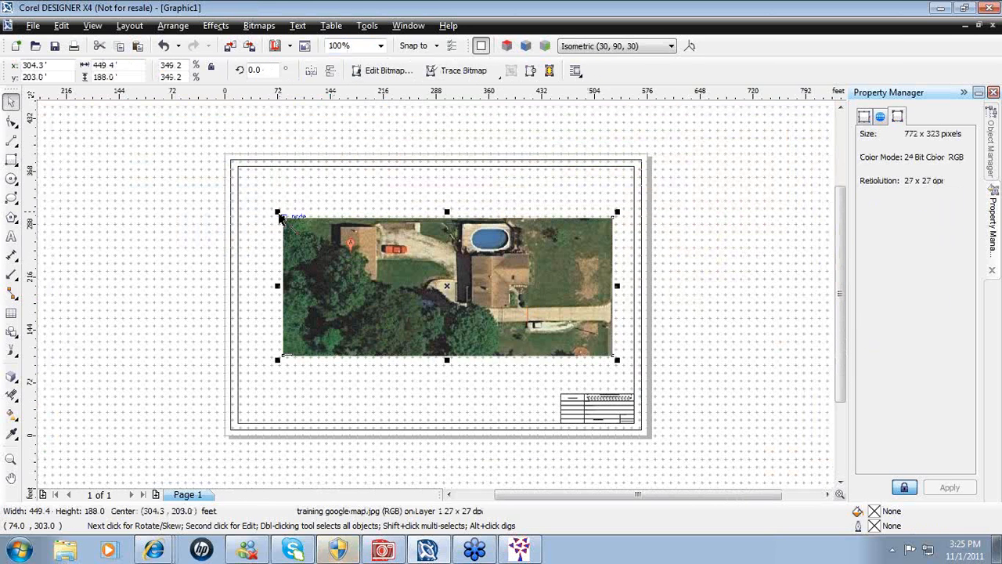
drag(279, 214, 263, 196)
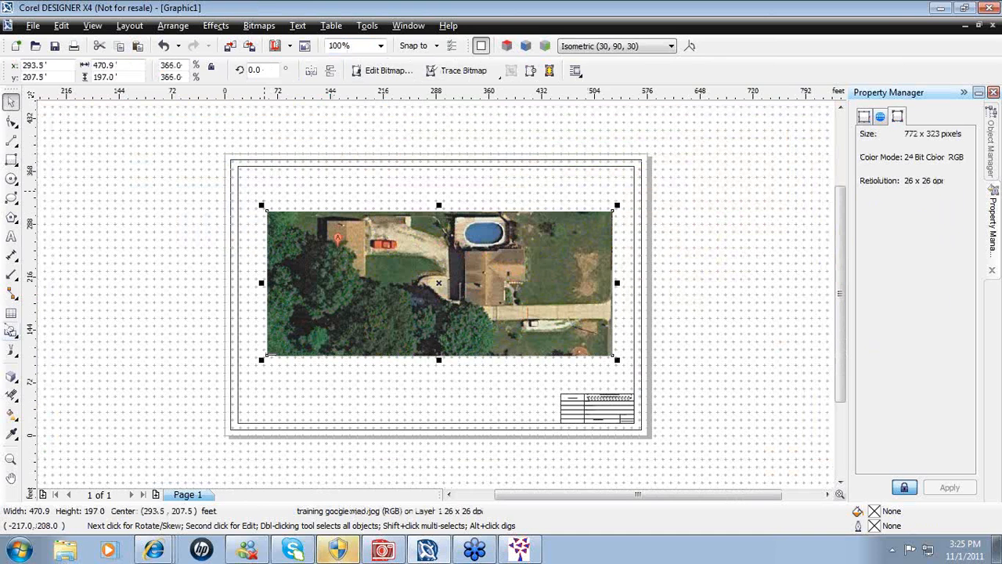
click(11, 460)
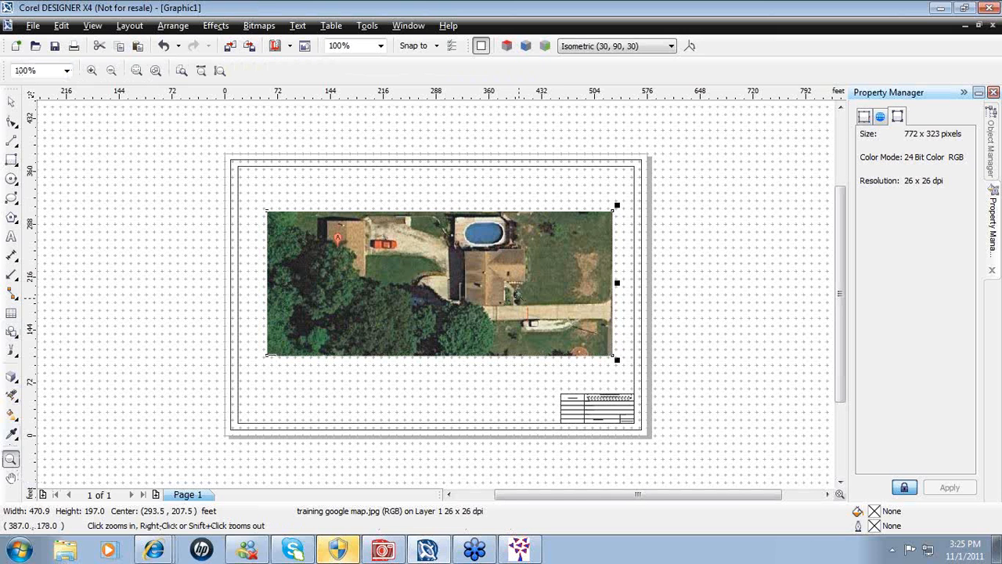
drag(559, 335, 552, 335)
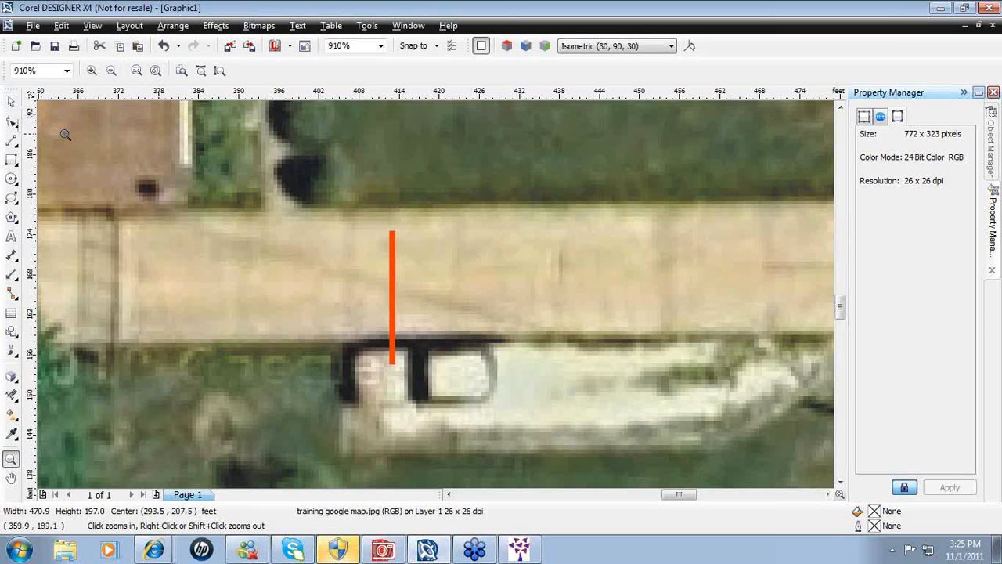
click(12, 107)
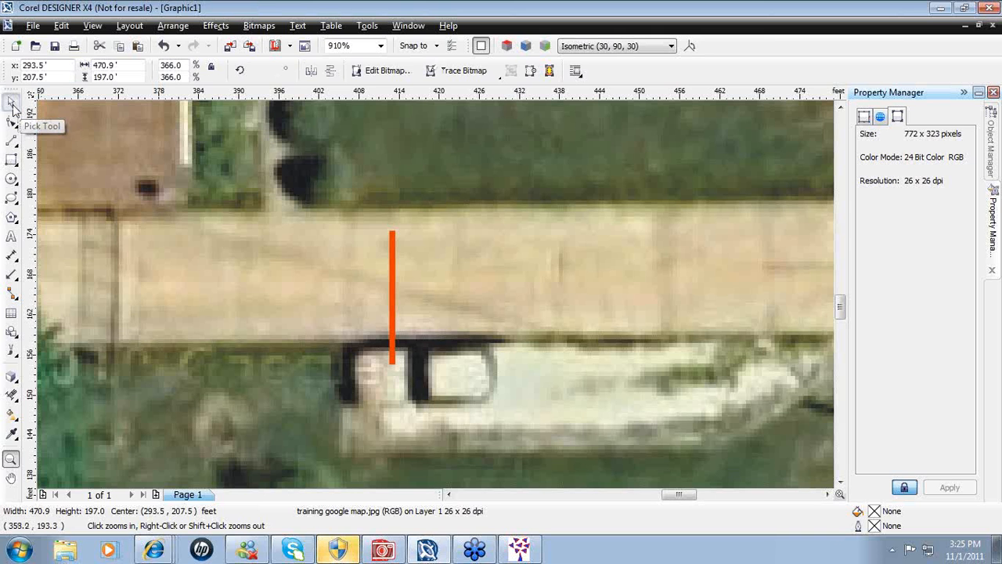
click(394, 300)
- Nudge the orange line to the driveway edge and enlarge the photo to about 480.8 × 201.2 ft
drag(394, 299, 412, 278)
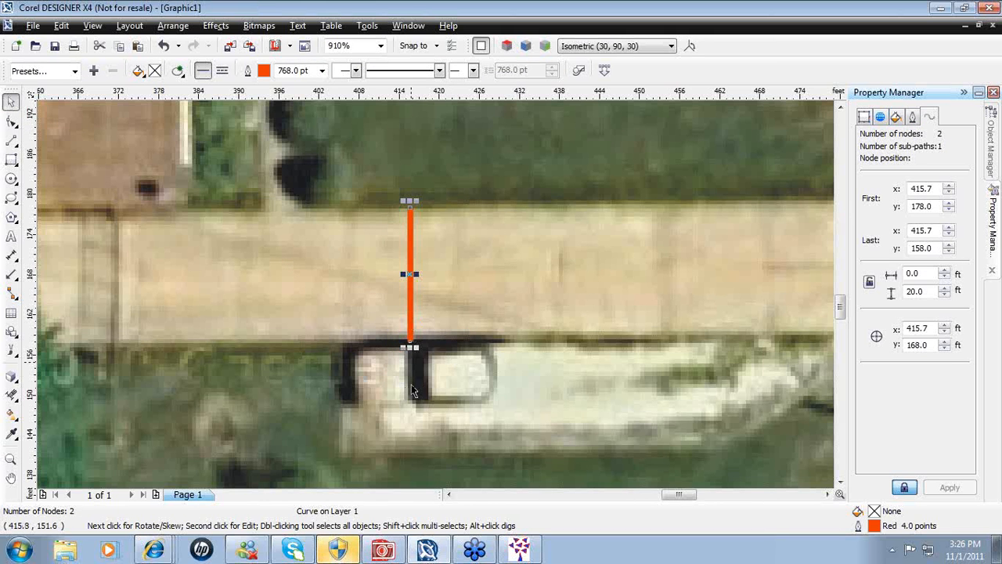
click(379, 46)
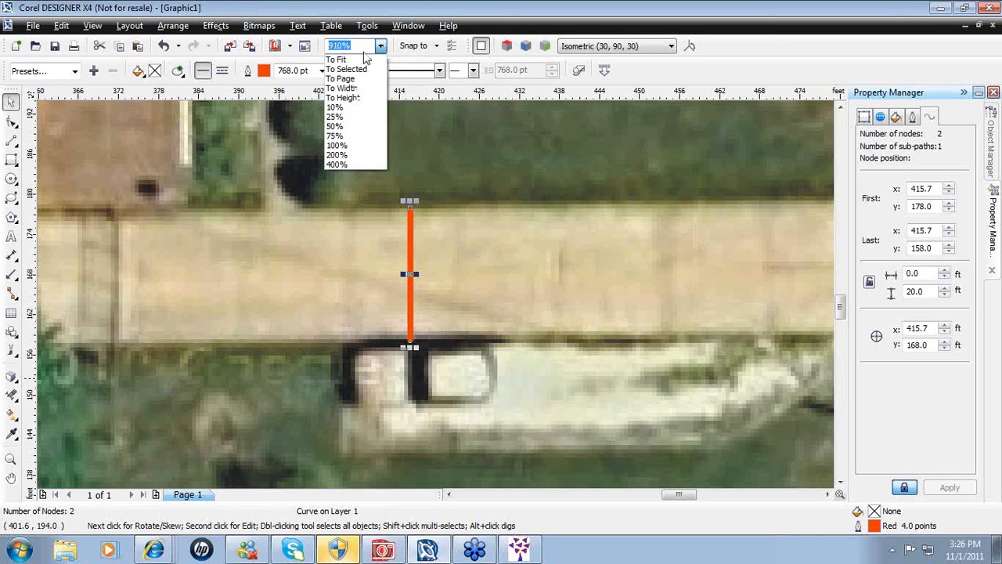
click(336, 146)
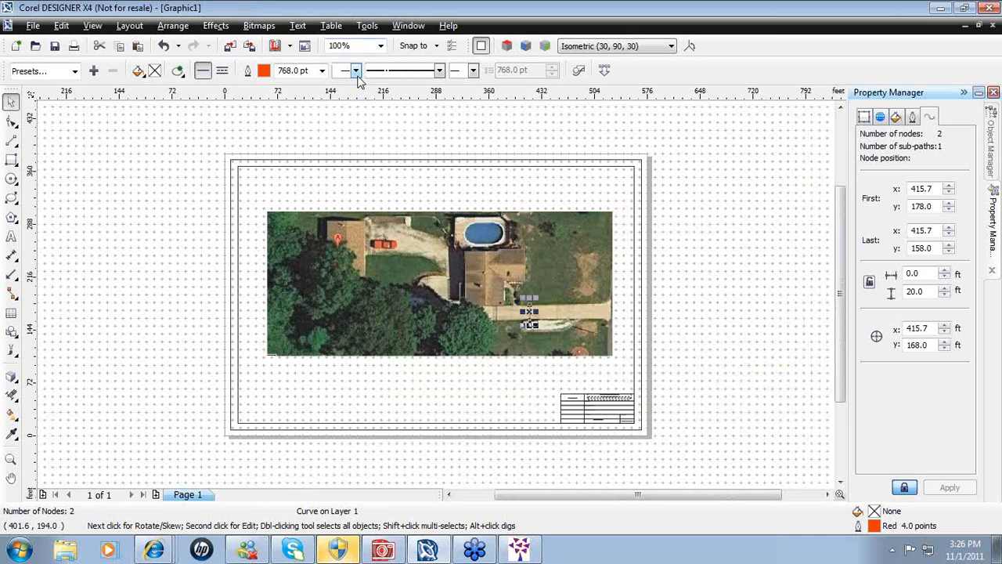
click(305, 267)
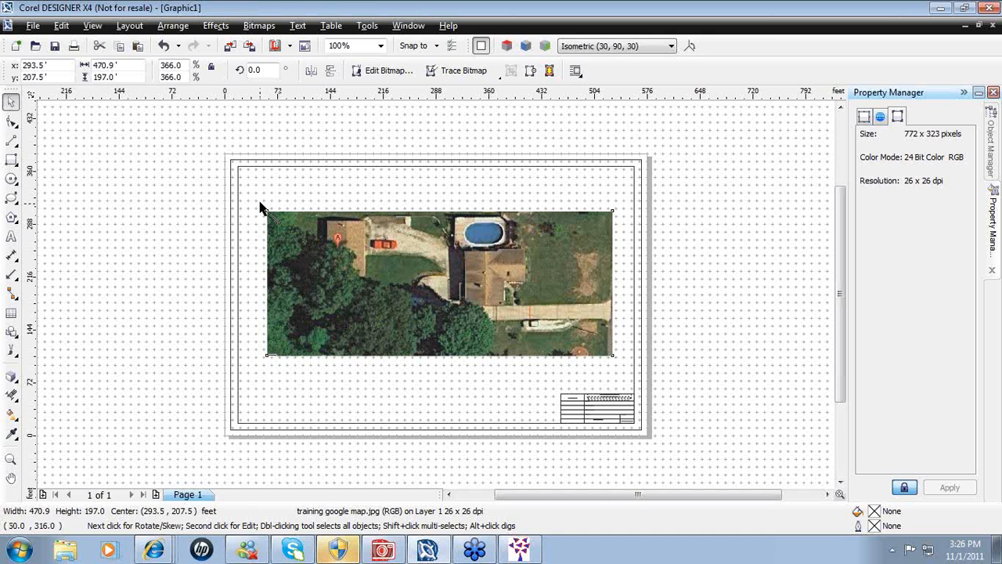
drag(261, 206, 253, 200)
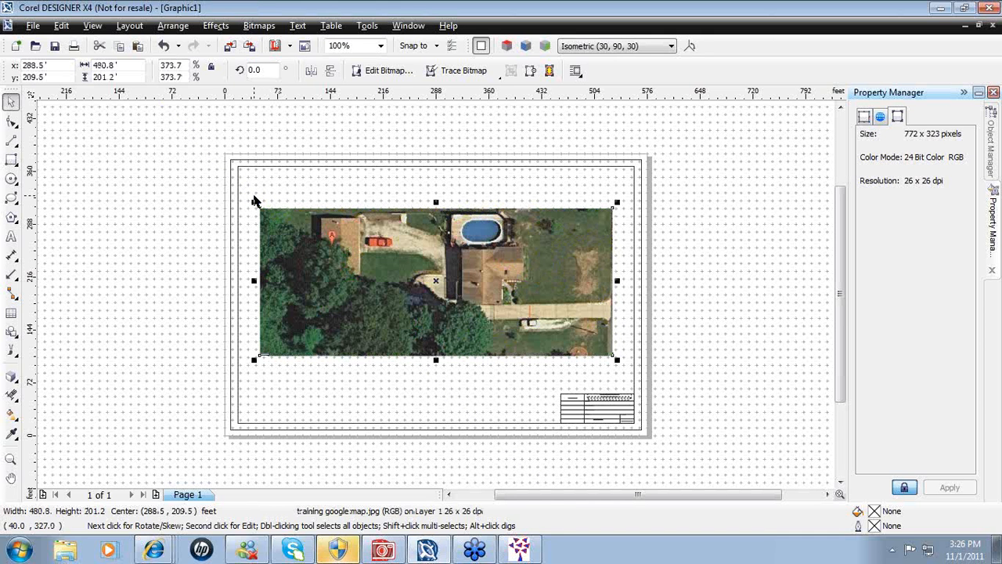
- Zoom in to realign the orange line over the driveway, then return to the full-page view
click(11, 460)
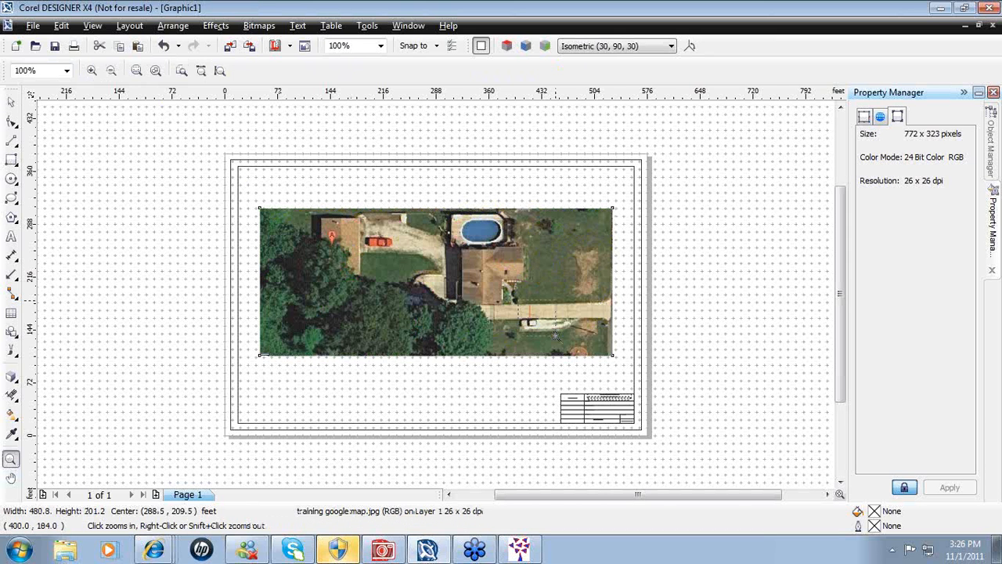
drag(507, 302, 567, 334)
click(12, 104)
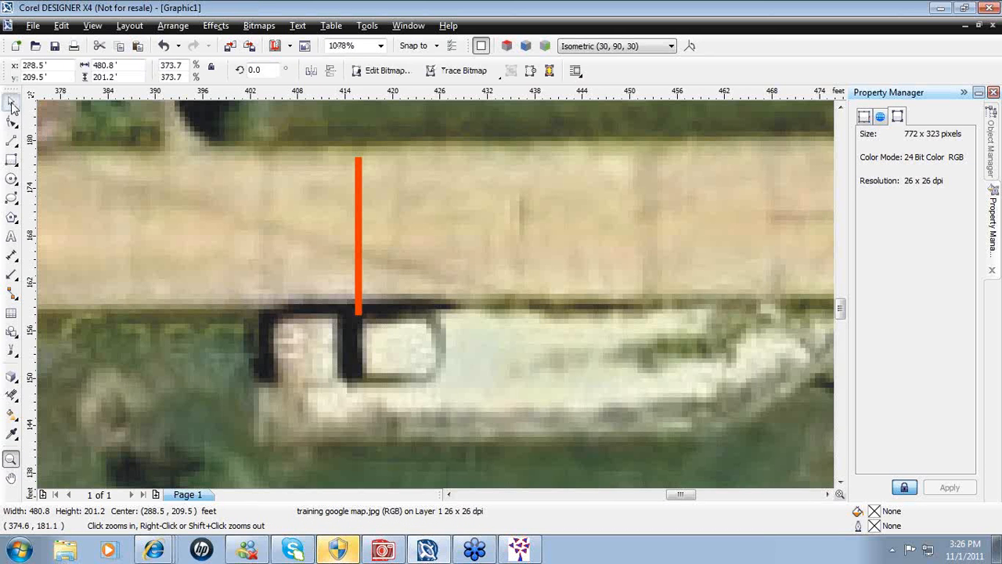
click(361, 242)
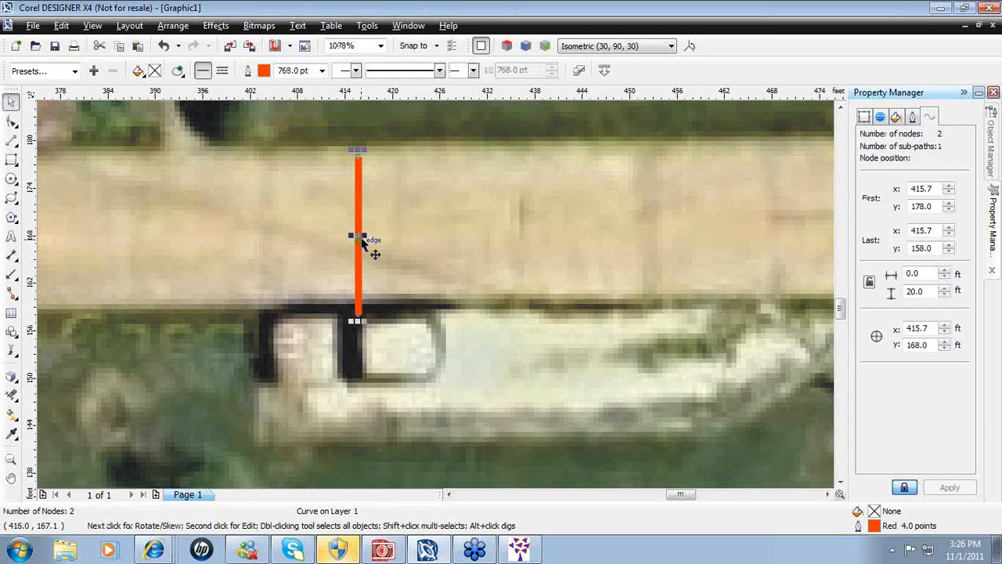
drag(361, 241, 364, 223)
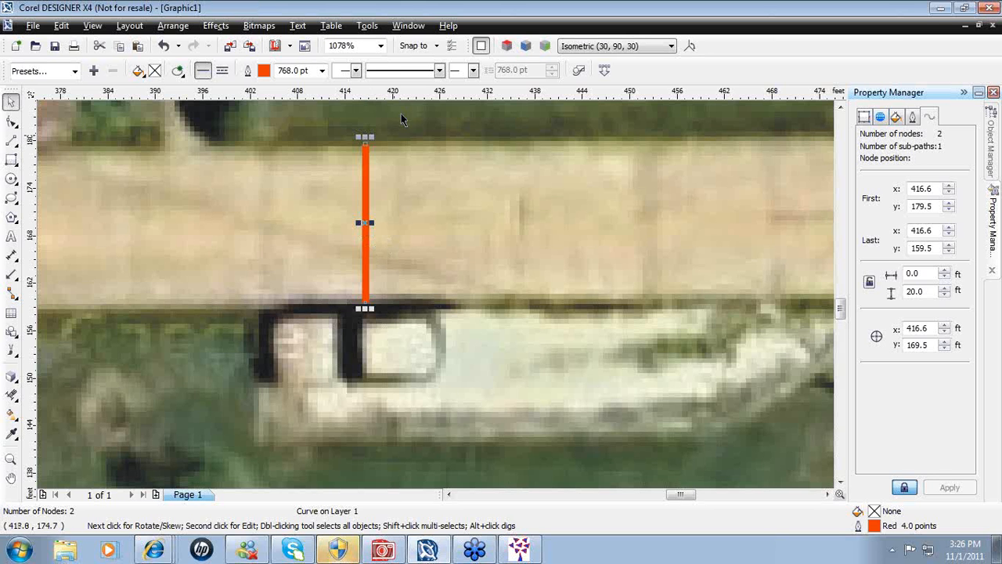
click(381, 45)
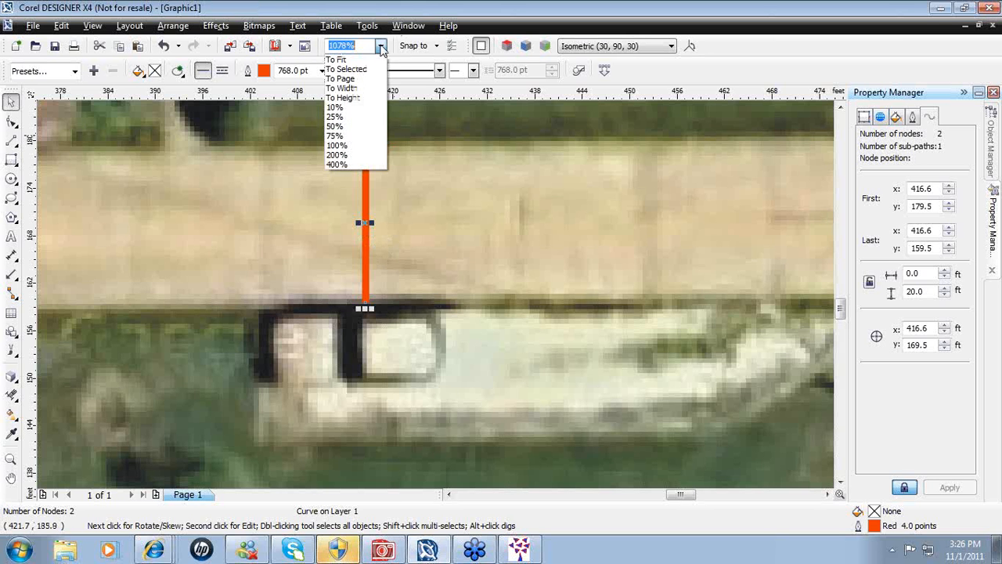
click(350, 78)
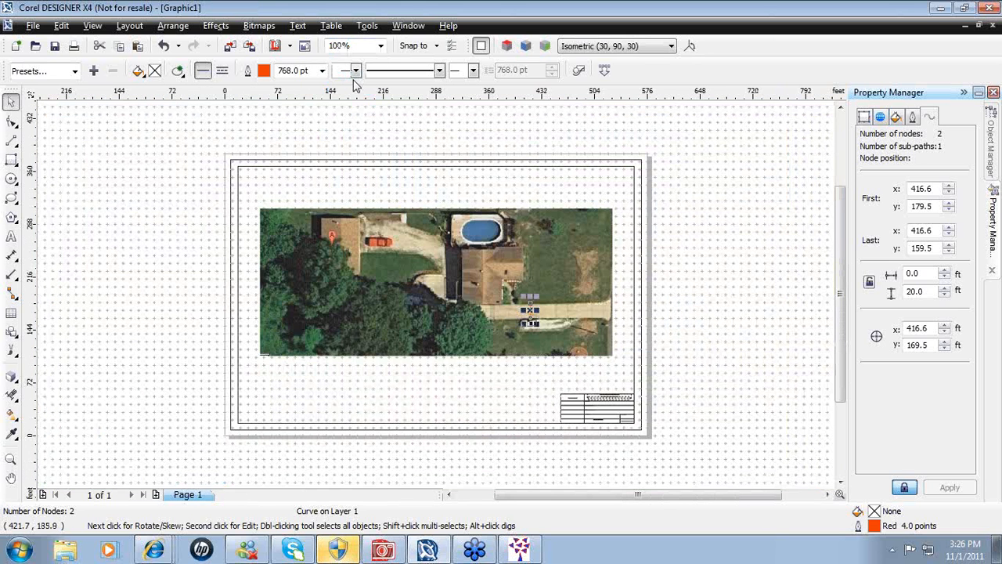
- Create Layer 2 in the Object Manager and toggle Layer 1's visibility off and back on
click(108, 202)
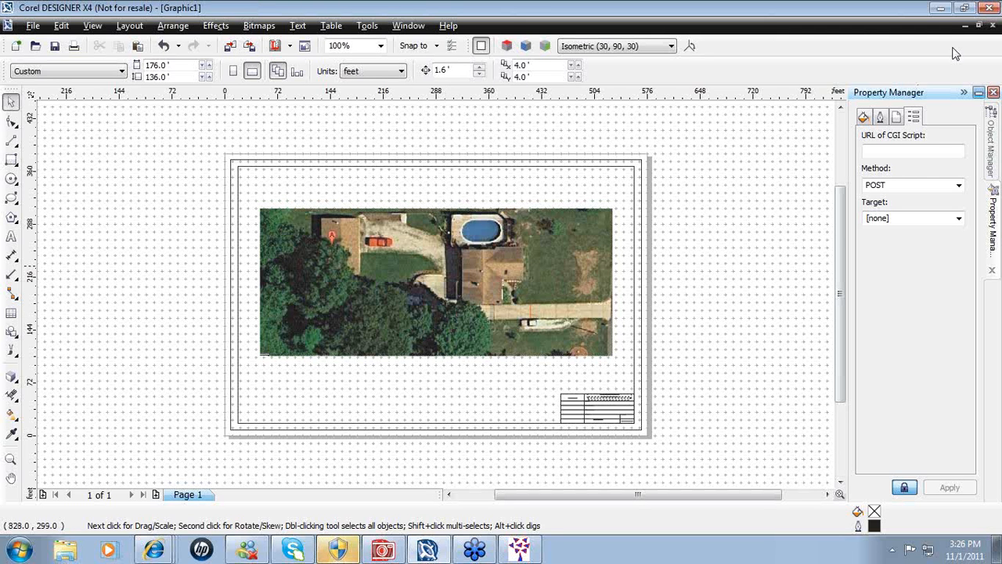
click(993, 149)
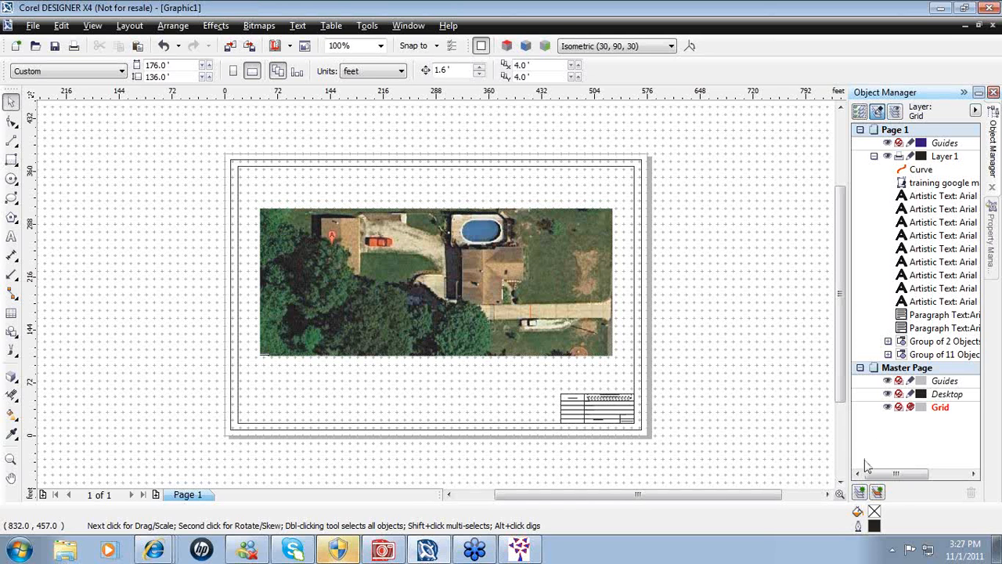
click(859, 493)
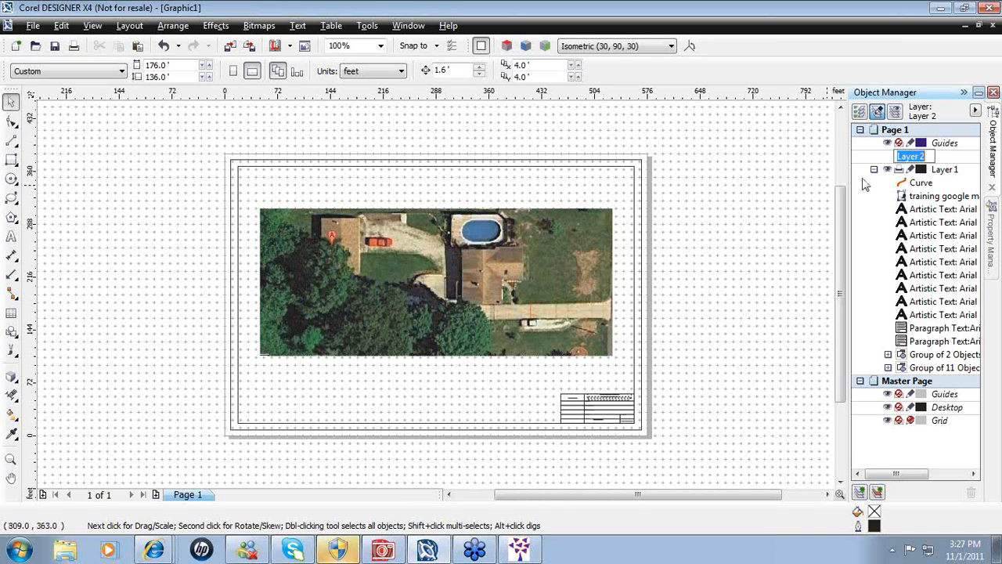
click(922, 198)
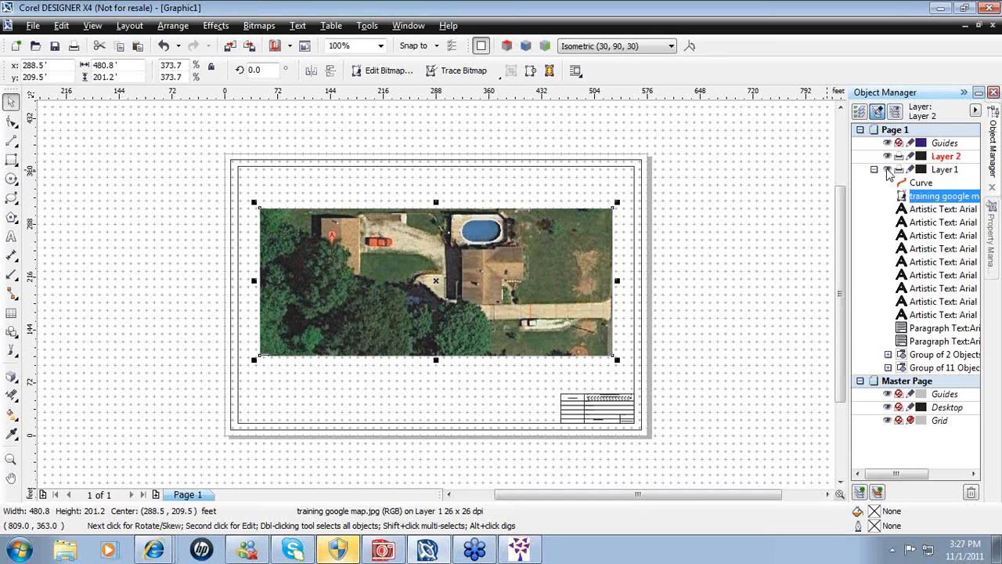
click(888, 170)
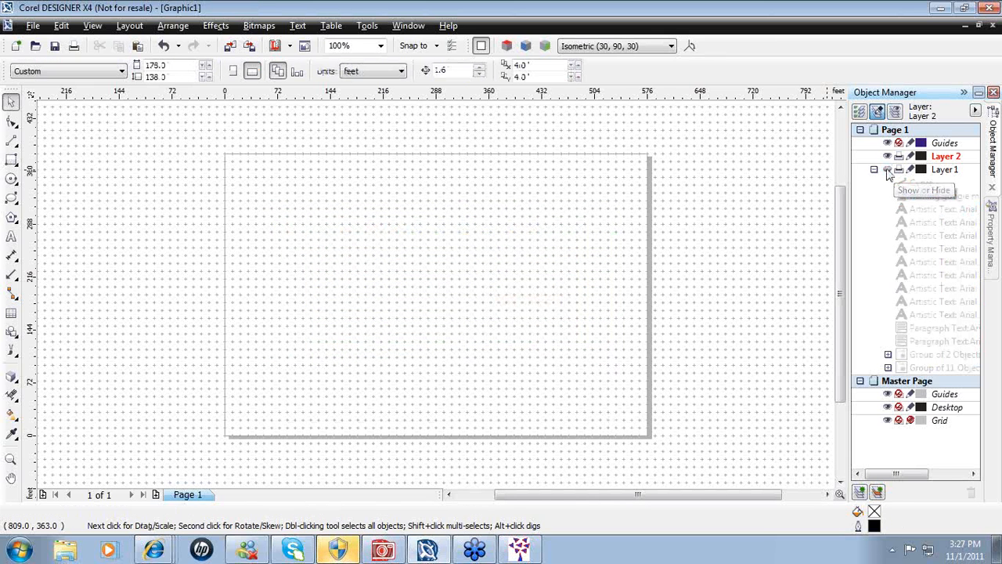
click(888, 171)
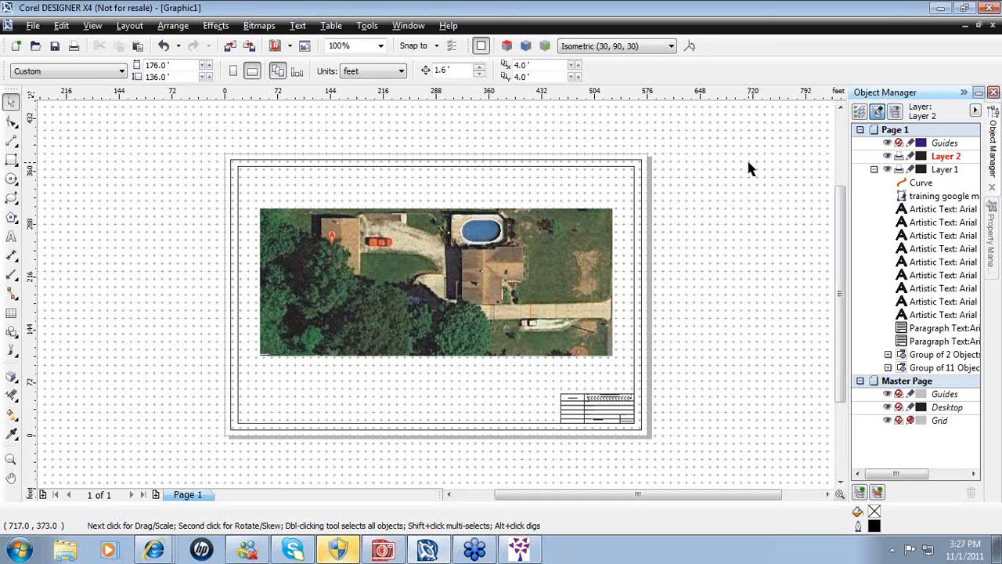
mouse_move(520, 548)
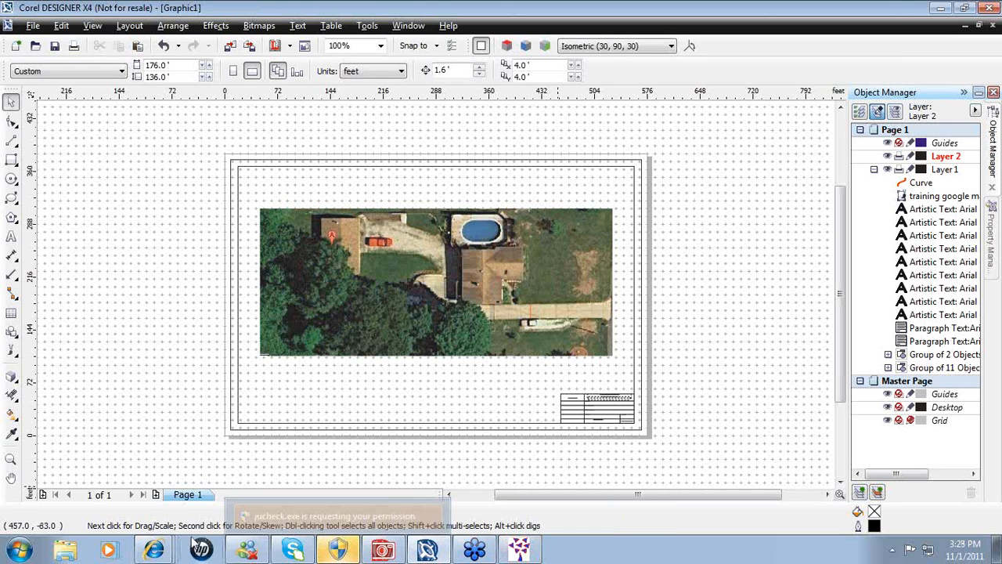
mouse_move(156, 552)
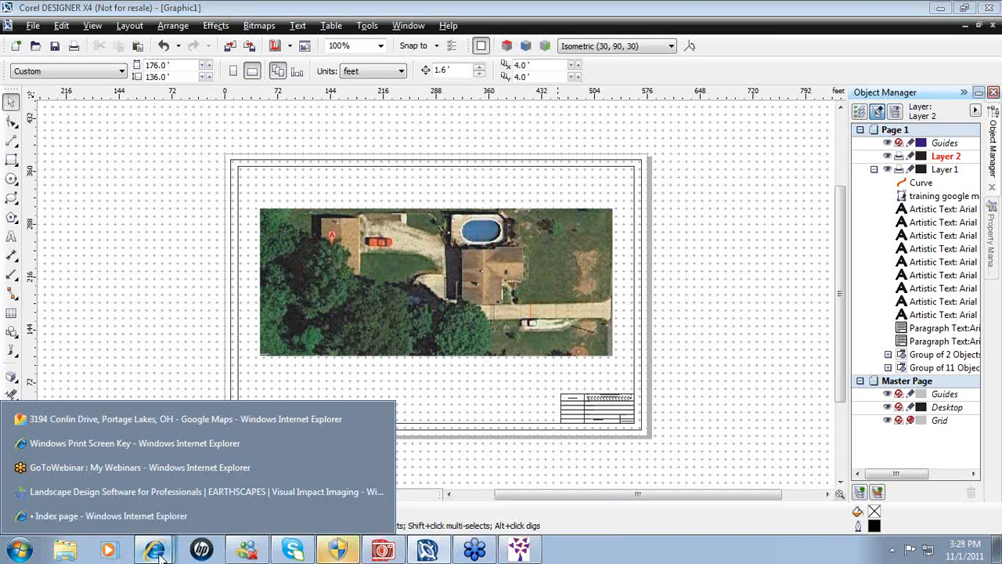
- Visit the Tip of the Week forum in Internet Explorer, then return to the Corel DESIGNER drawing
click(128, 522)
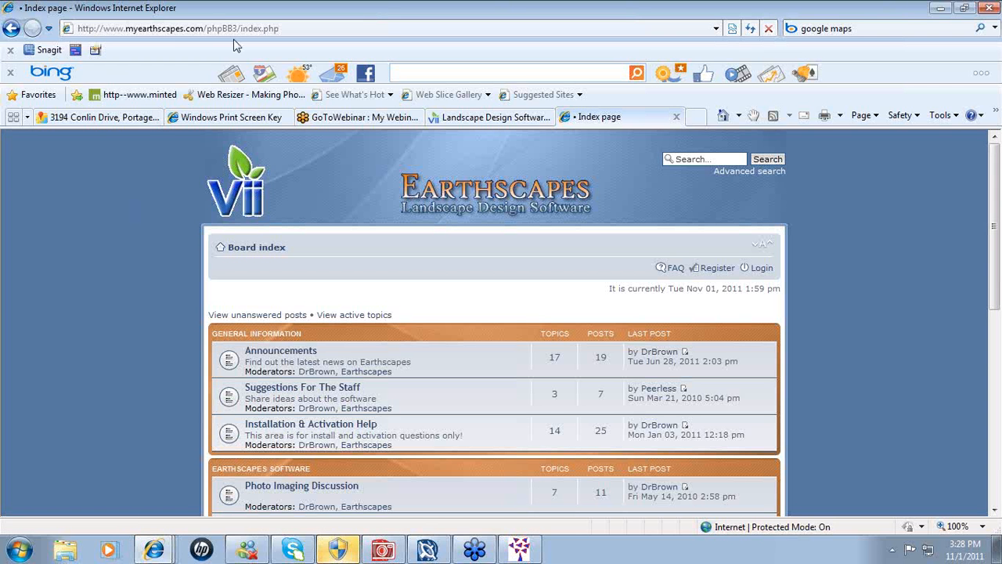
scroll(992, 219, down, 3)
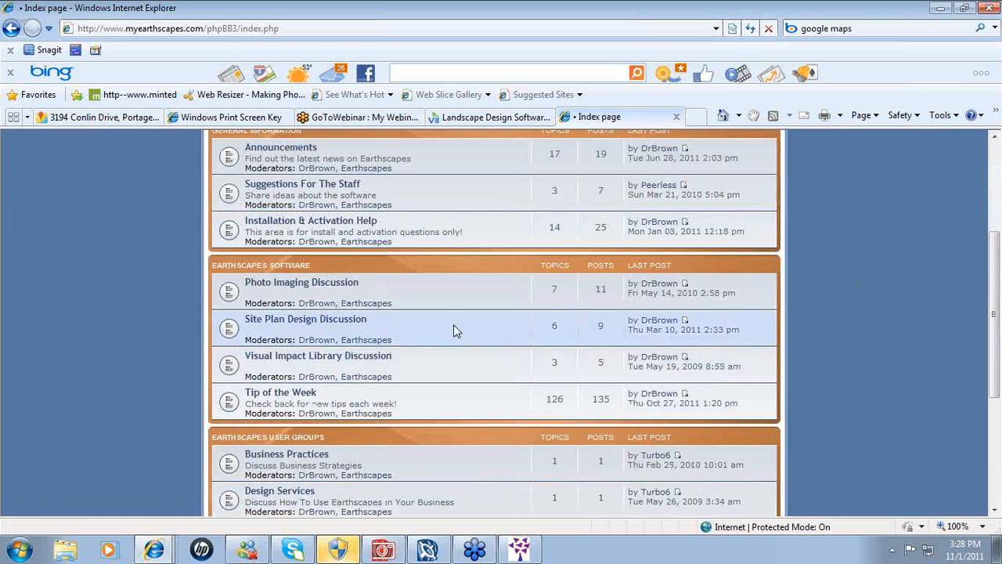
click(296, 394)
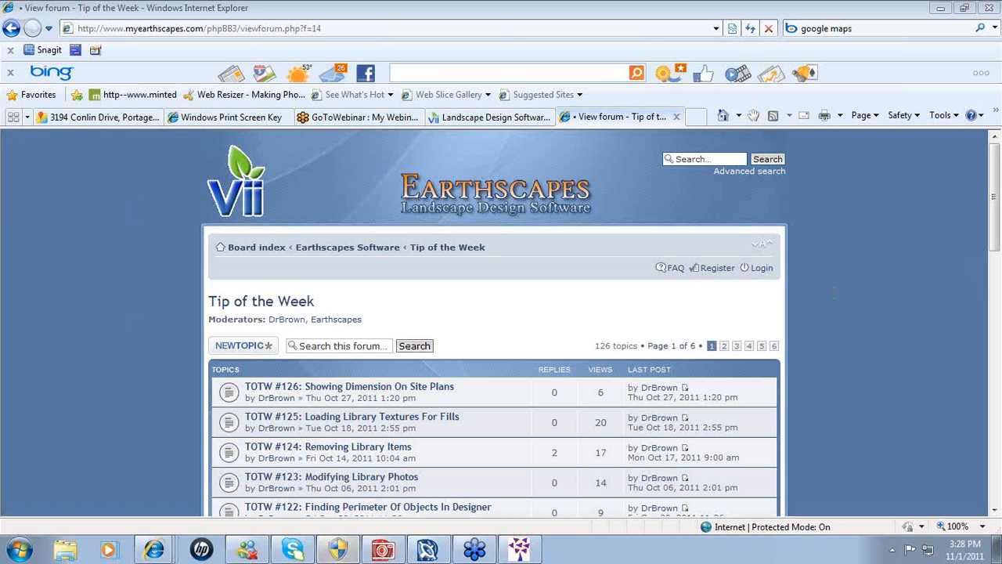
click(426, 551)
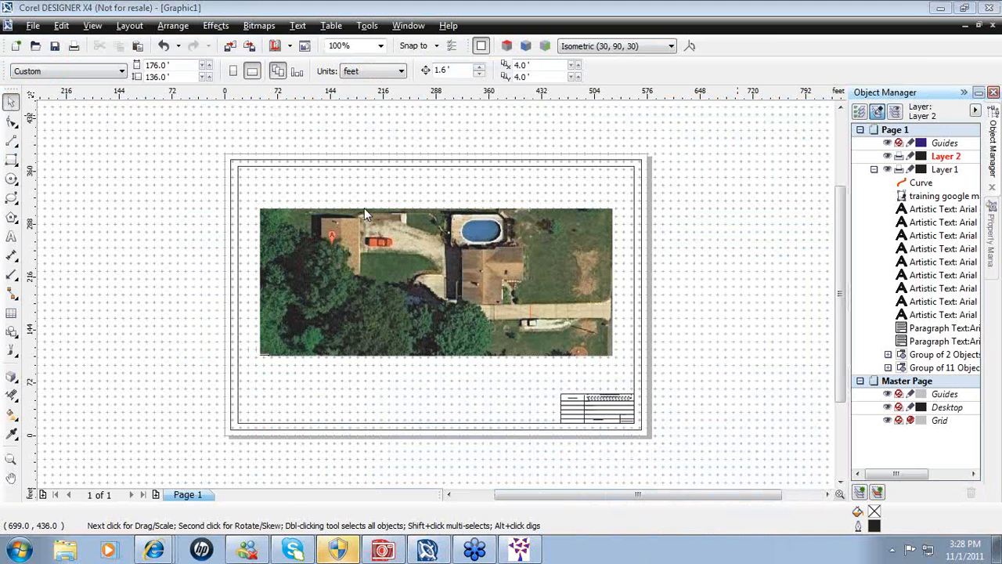
- Create a new drawing from the Architectural '1-16 = 1' template
click(33, 26)
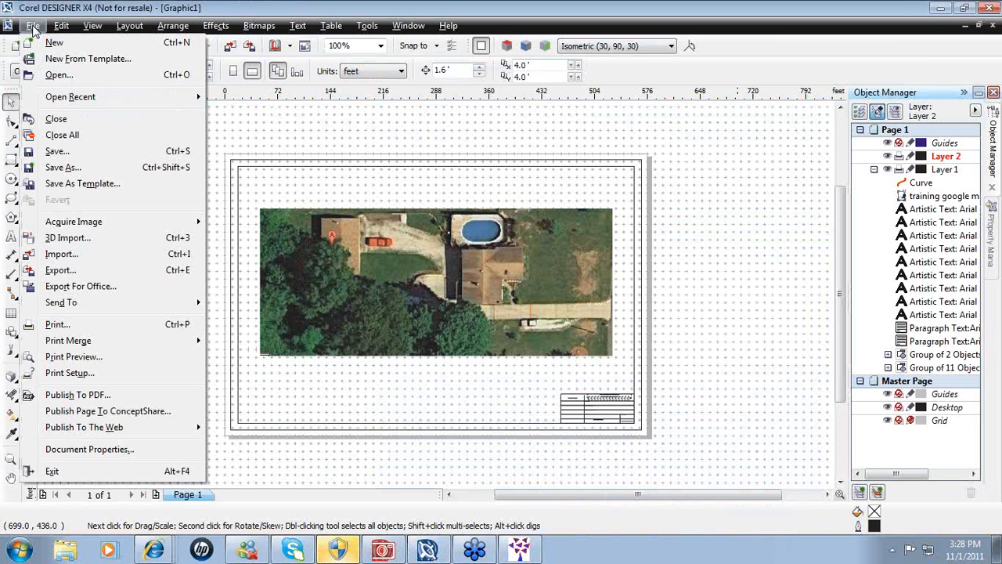
click(67, 59)
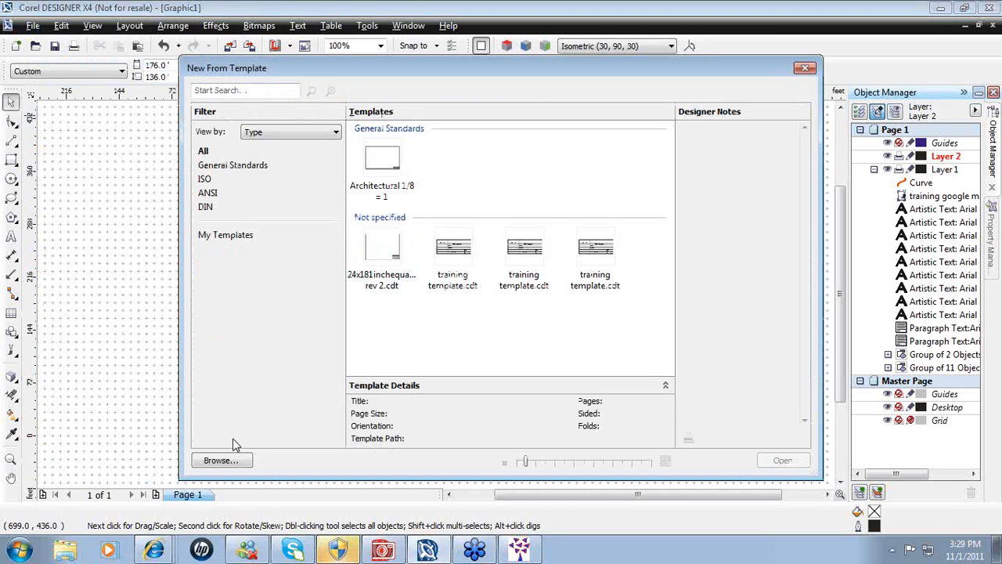
click(223, 460)
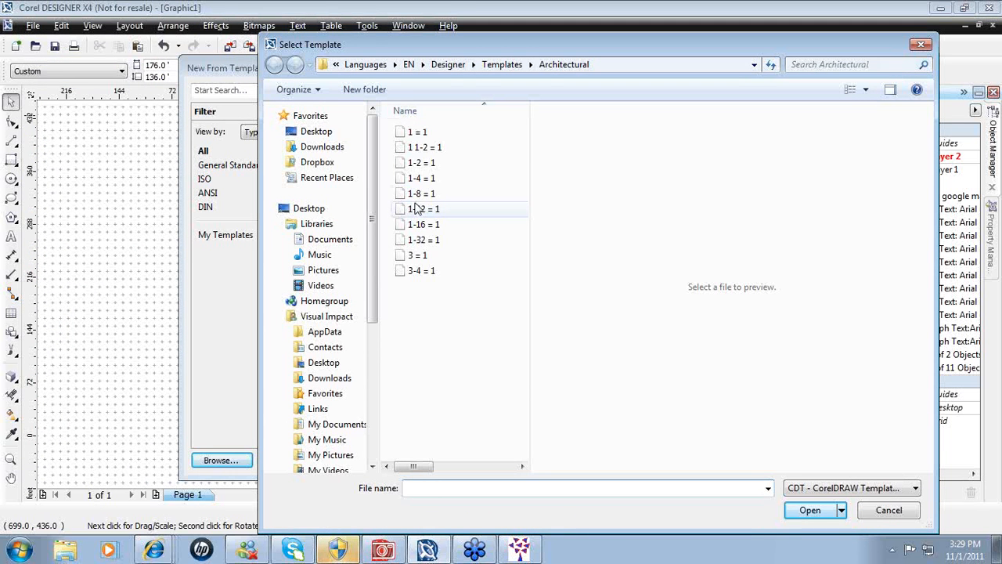
click(418, 225)
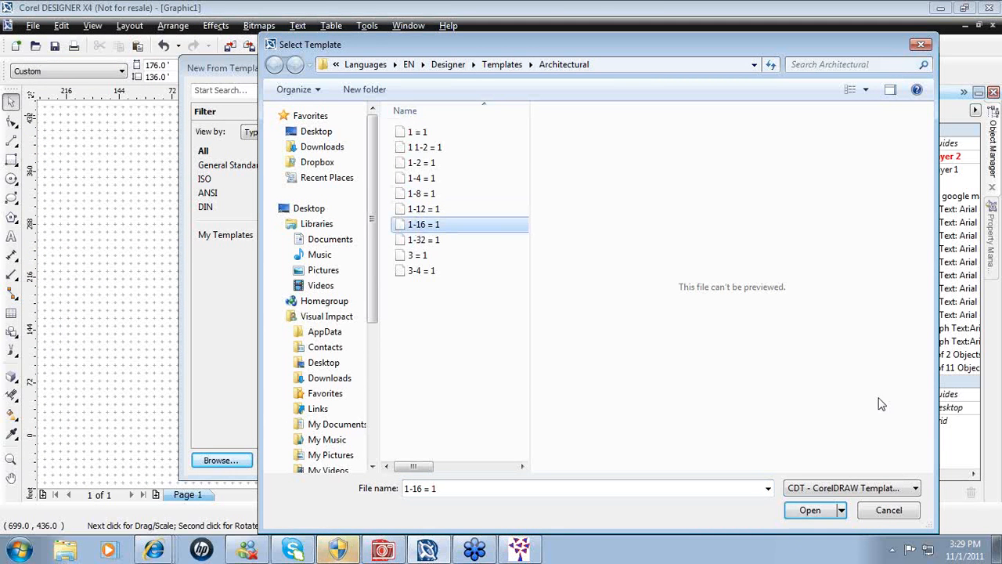
click(807, 510)
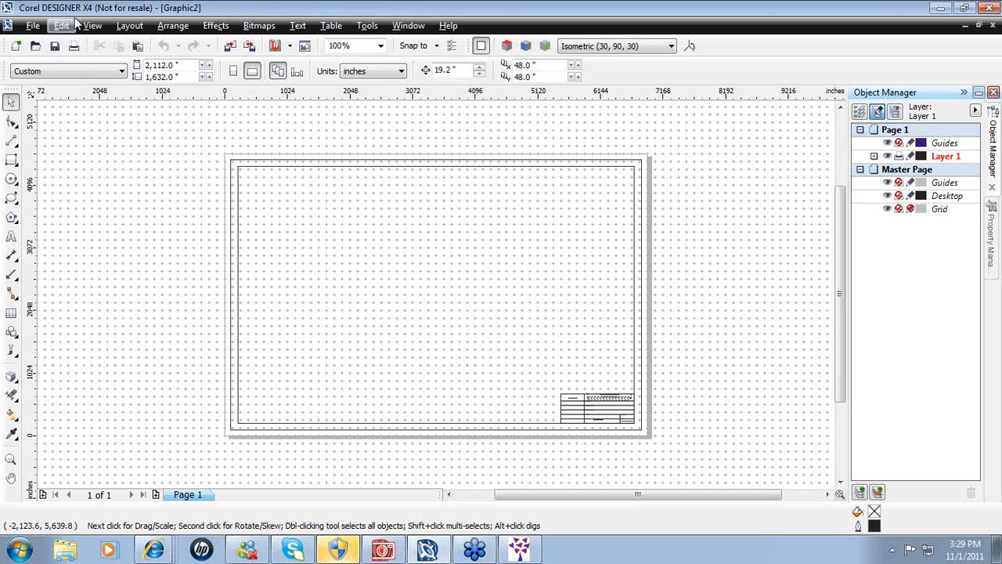
click(34, 26)
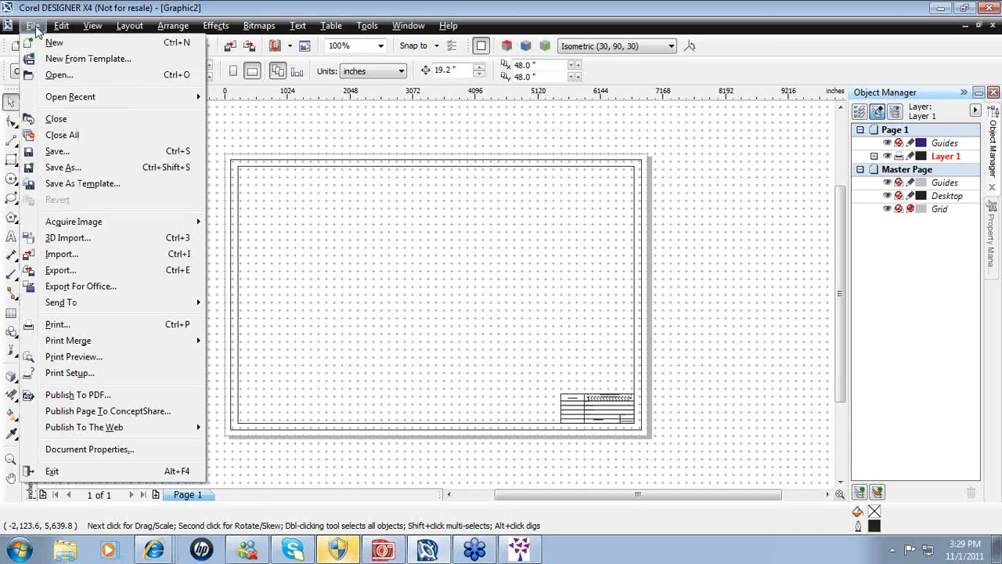
- Import 'training google map.jpg' onto the Graphic2 page and centre it
click(63, 257)
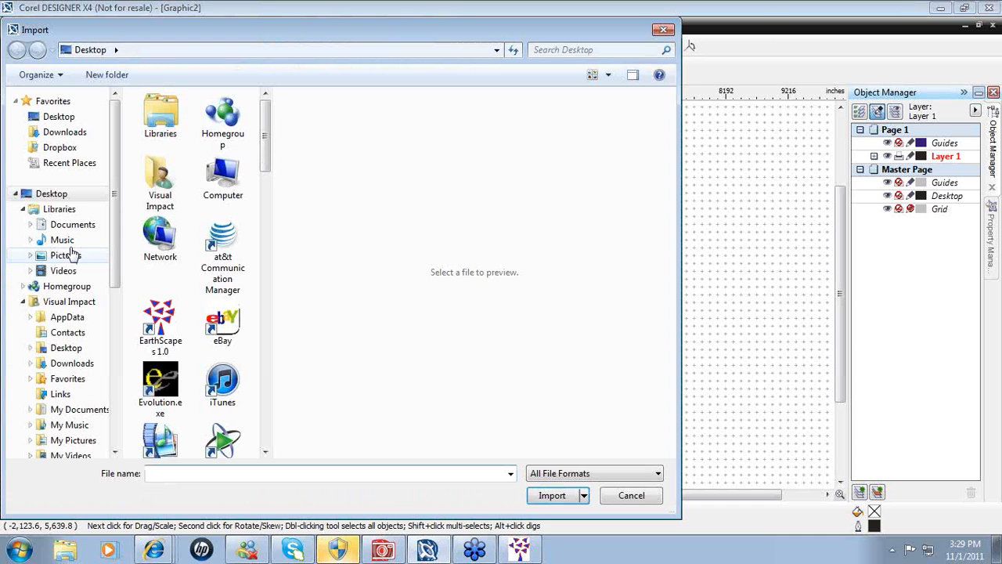
drag(265, 135, 264, 417)
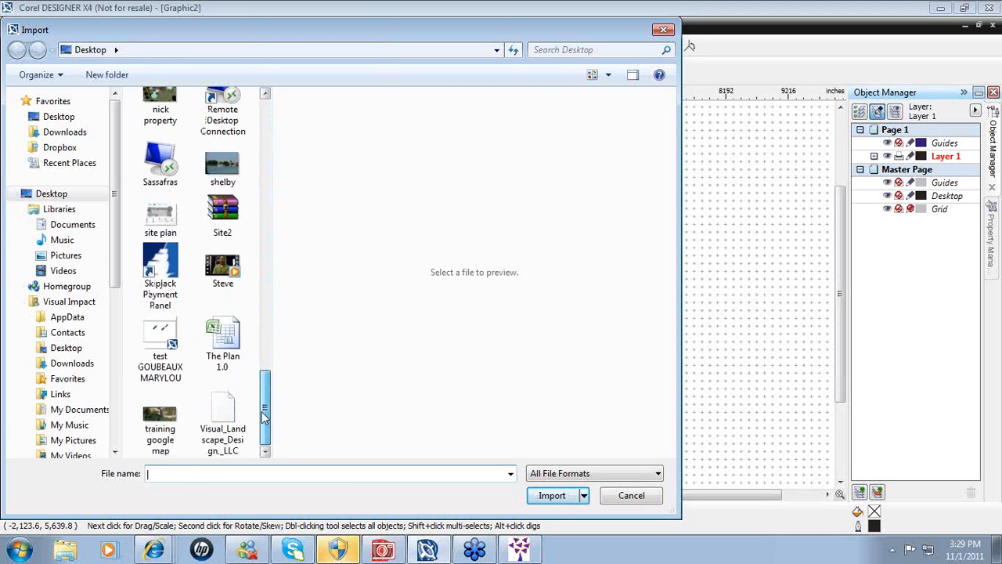
click(160, 427)
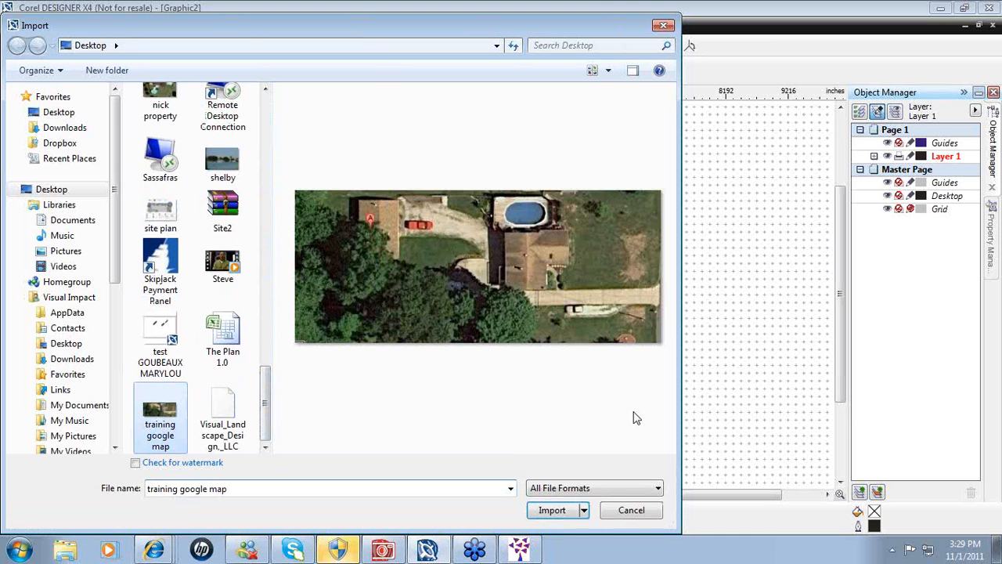
click(551, 517)
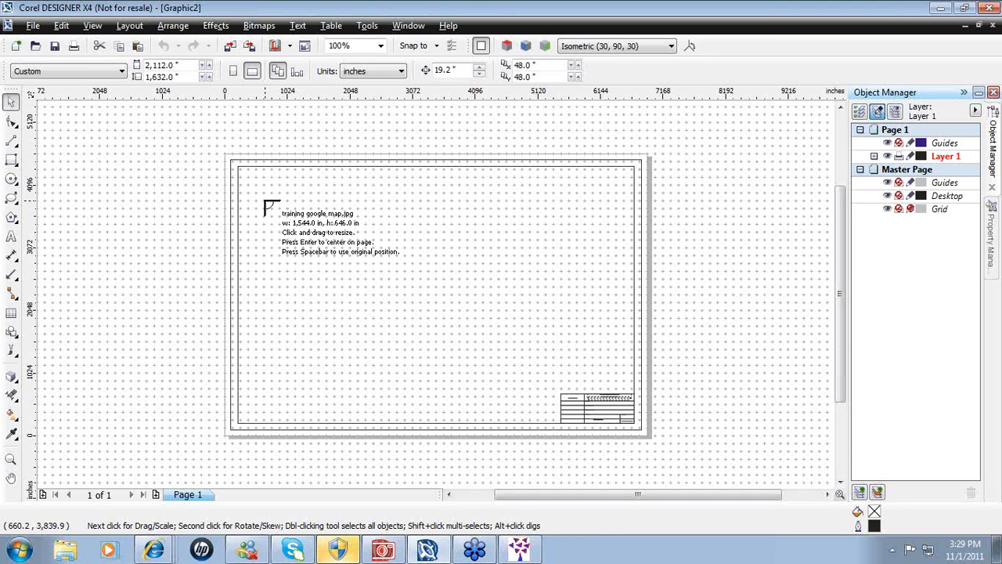
key(Return)
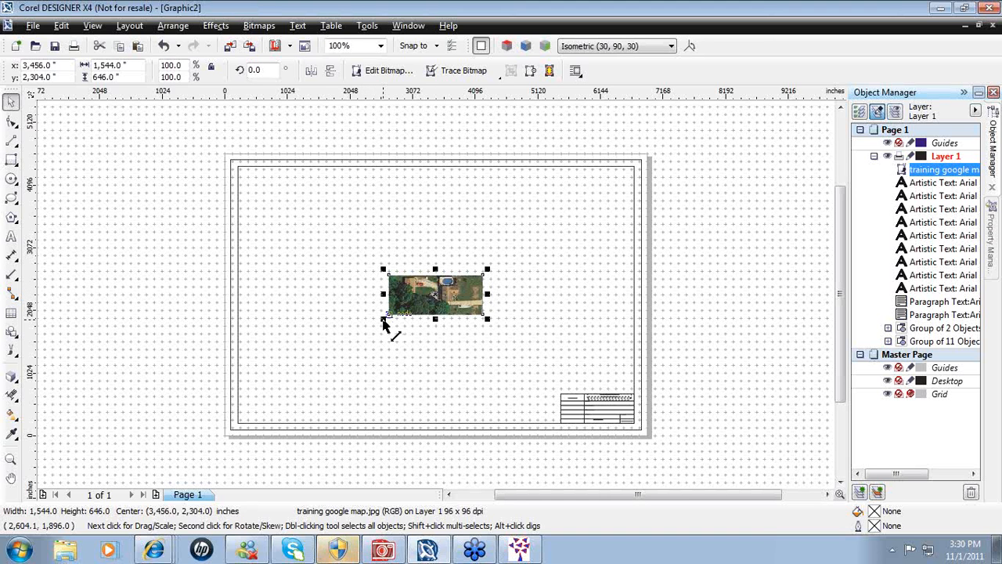
- Scale the map image to about 303% to fill the drawing border, then bring up Google Maps
drag(383, 321, 261, 399)
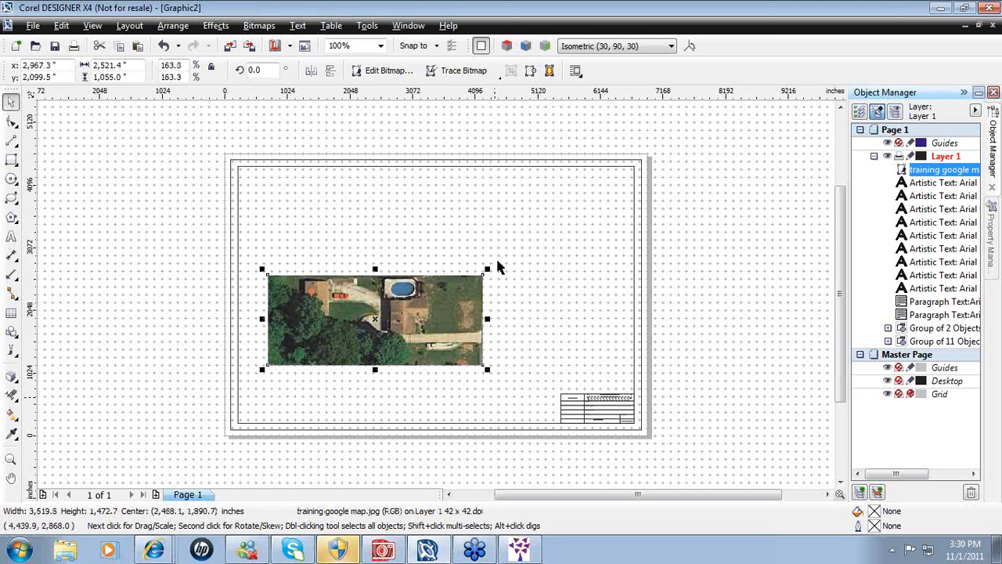
drag(497, 277, 559, 196)
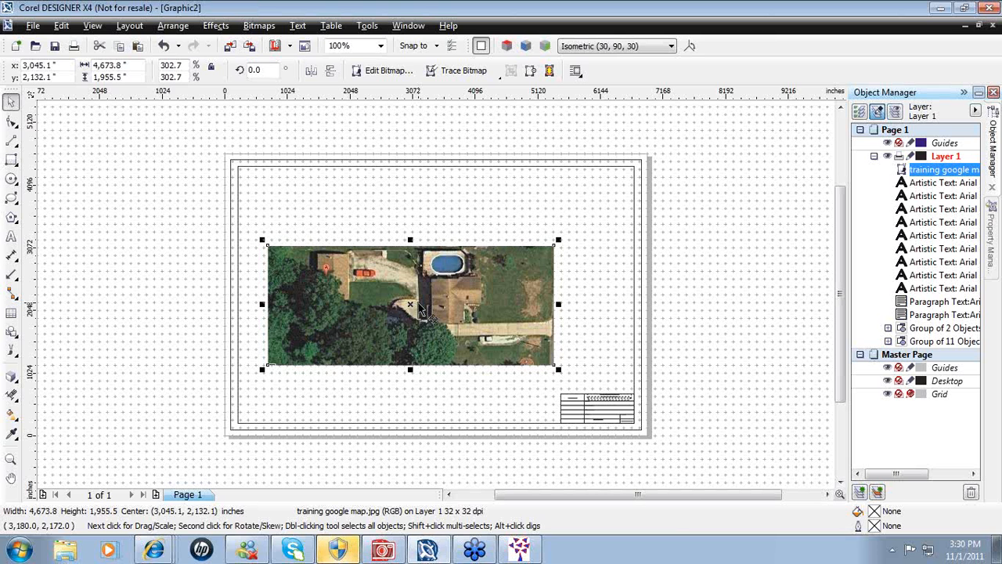
click(759, 533)
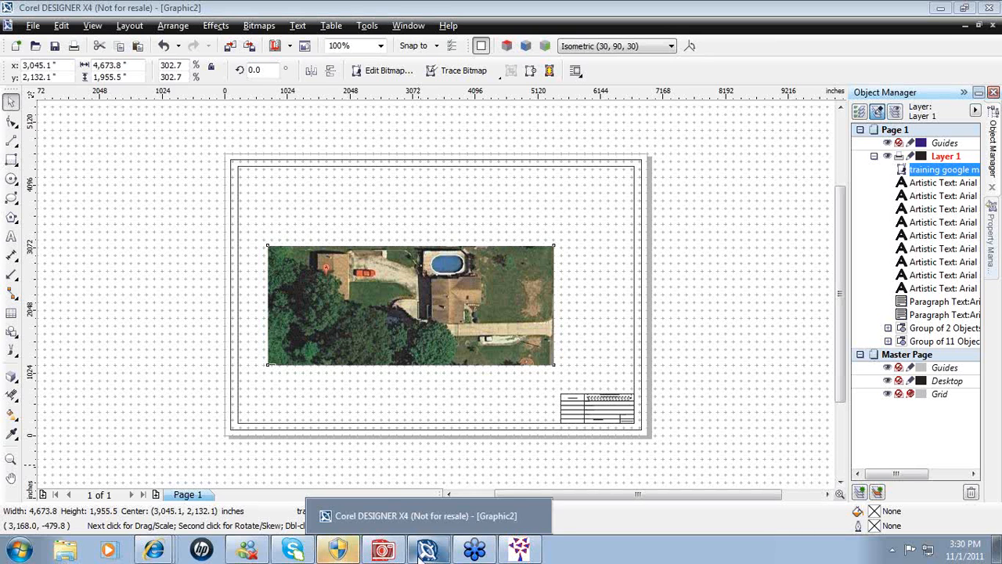
click(154, 551)
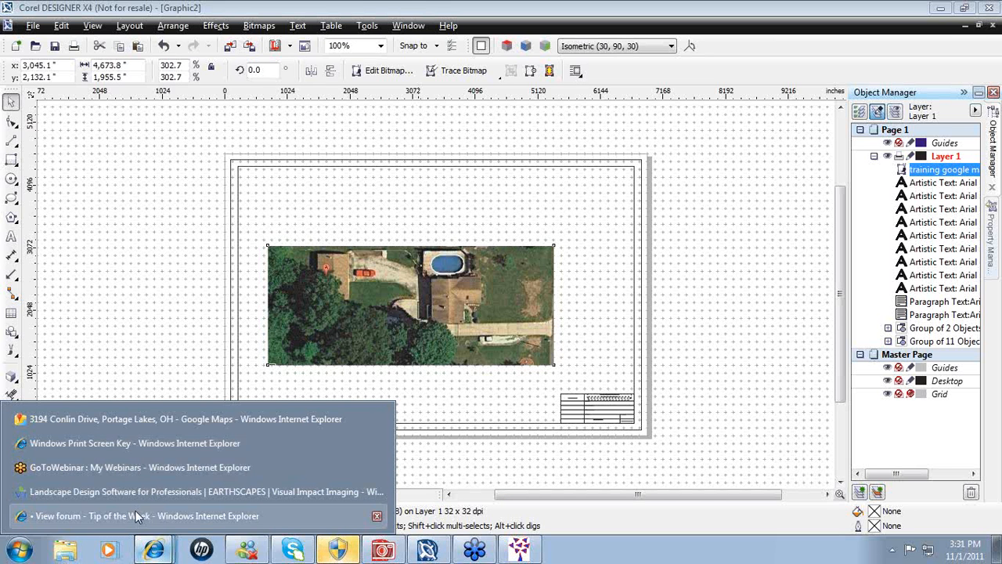
click(117, 420)
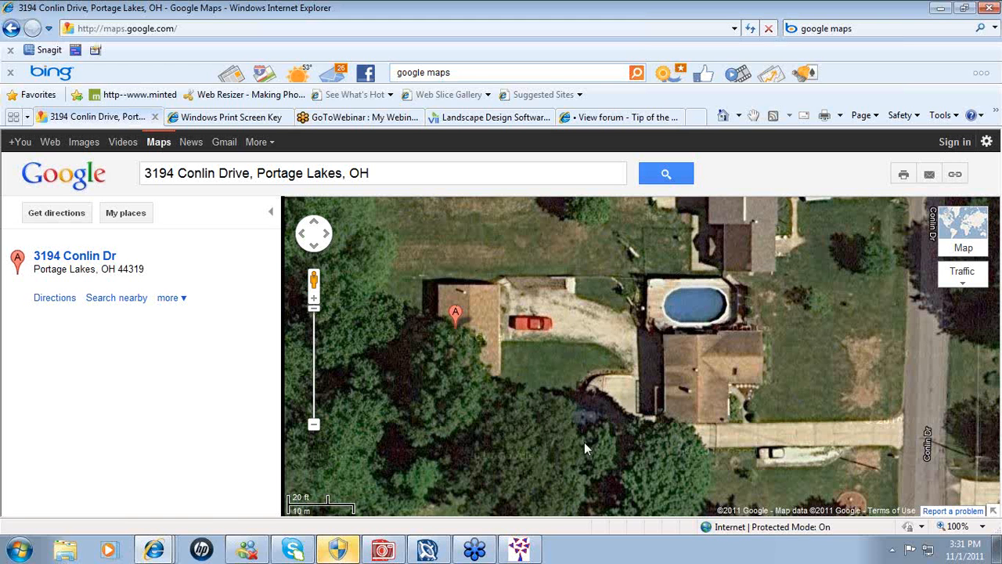
- Switch to Corel PHOTO-PAINT to show the cropped training google map image
click(386, 551)
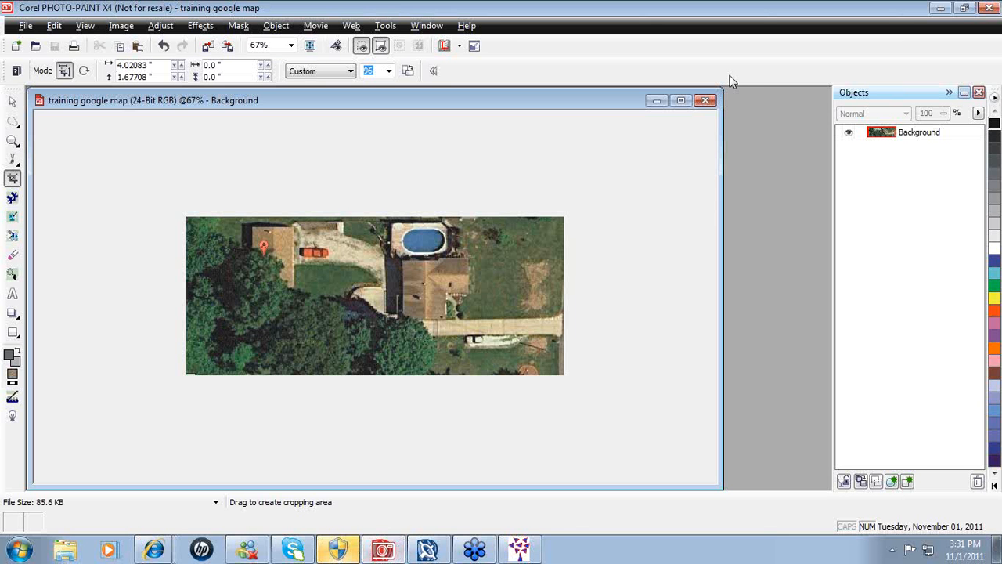
- Close the training google map image, leaving PHOTO-PAINT with no document open
click(705, 100)
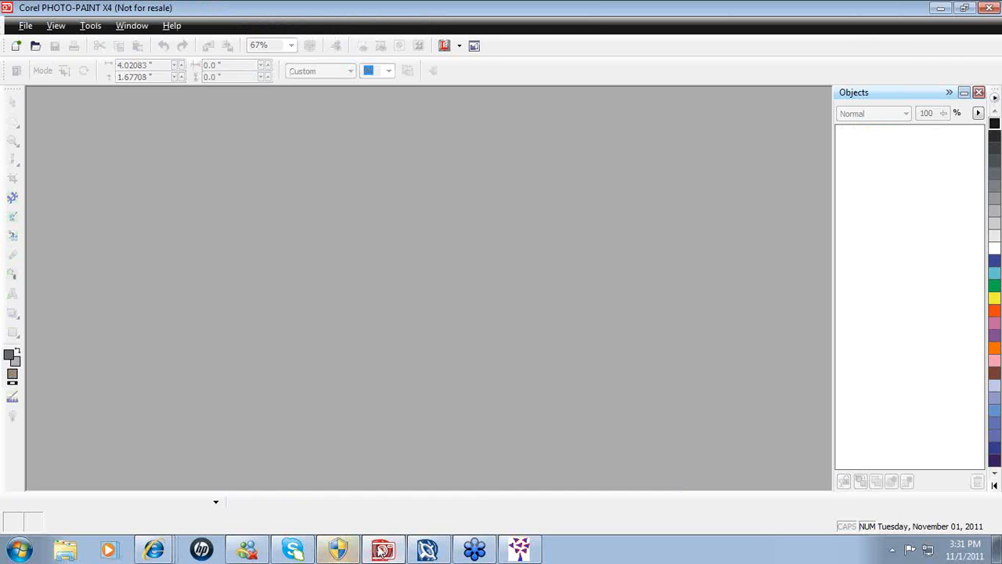
mouse_move(383, 552)
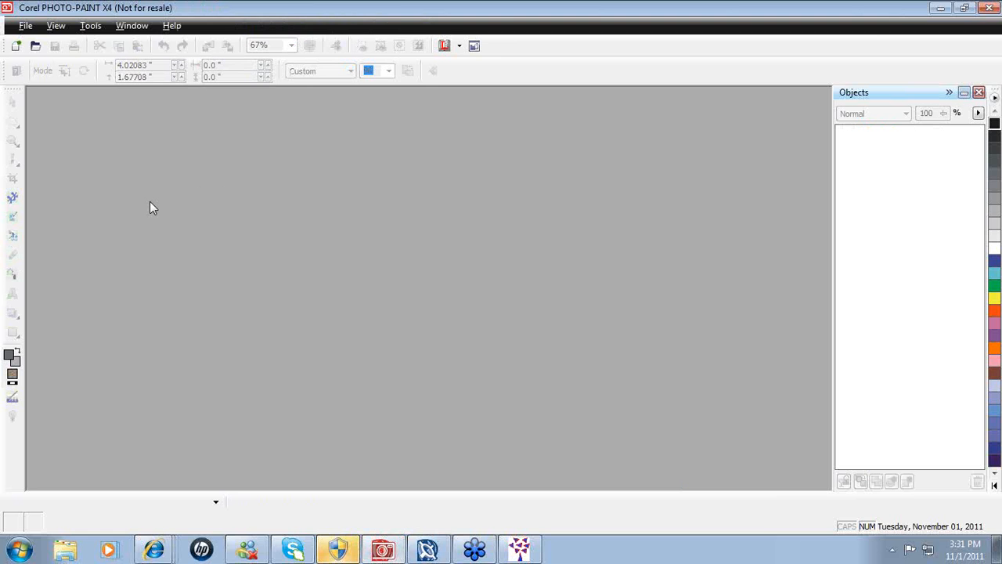
click(24, 26)
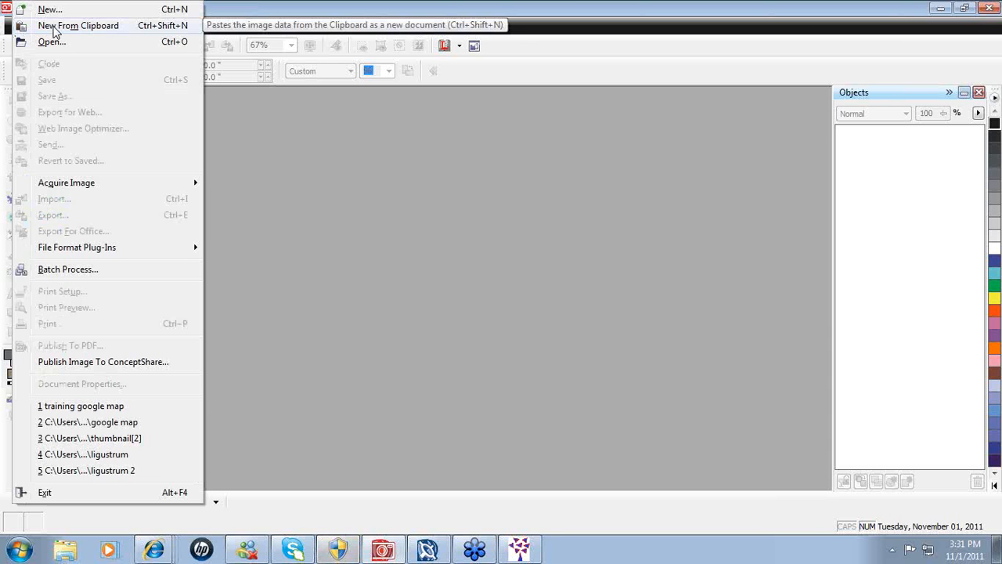
- Create image new-5 from the clipboard screenshot, then bring up the Tip of the Week forum
click(54, 28)
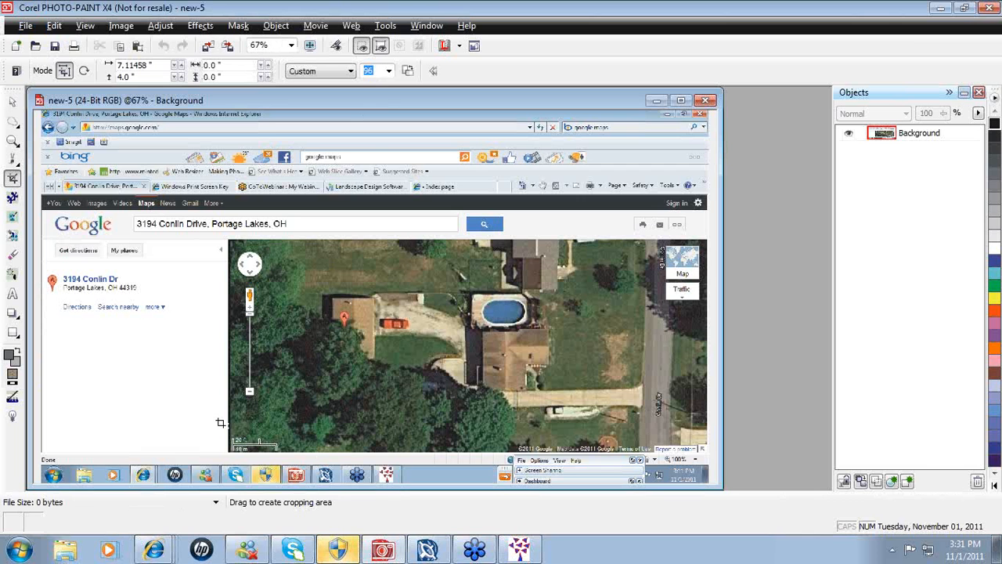
click(943, 303)
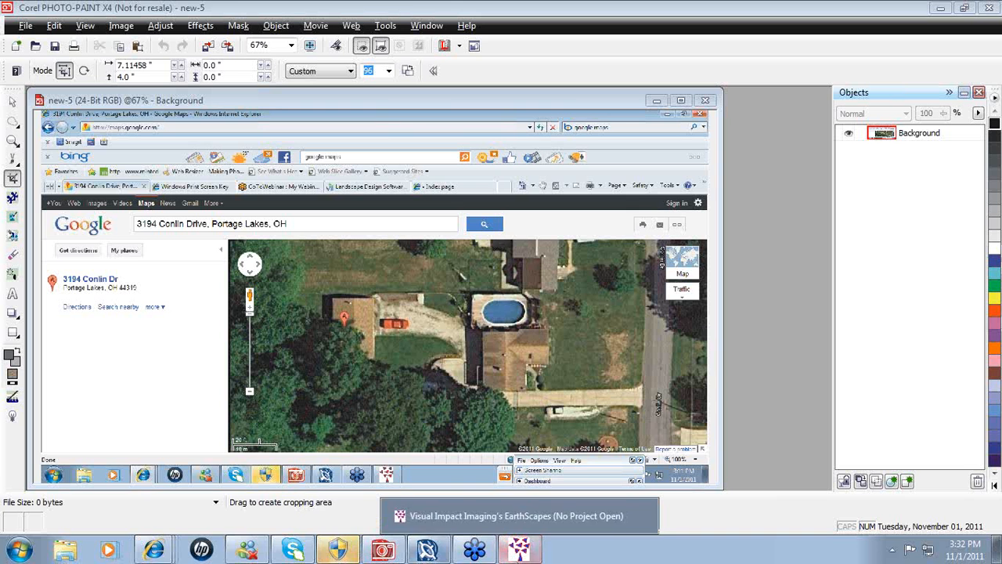
mouse_move(429, 552)
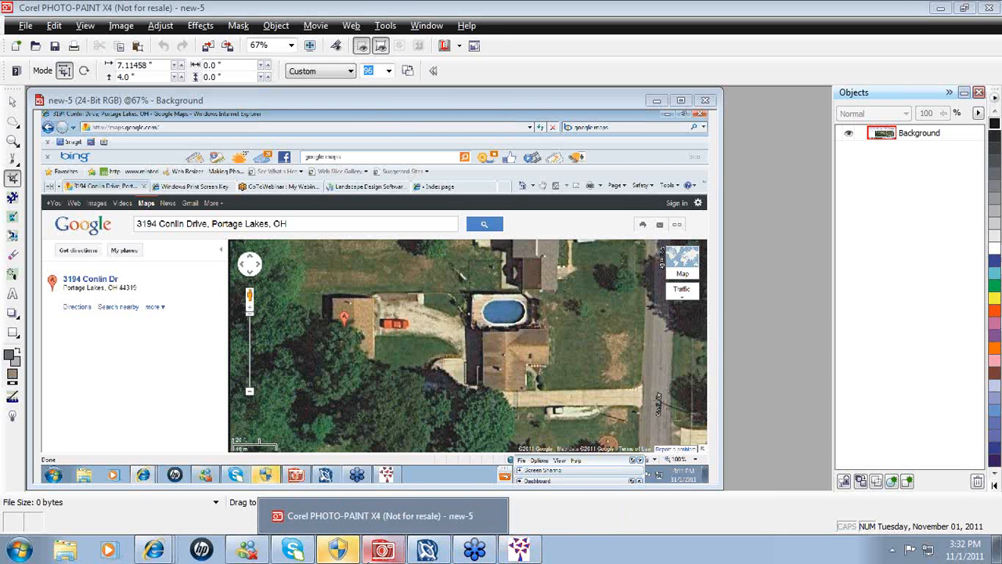
mouse_move(280, 553)
mouse_move(153, 550)
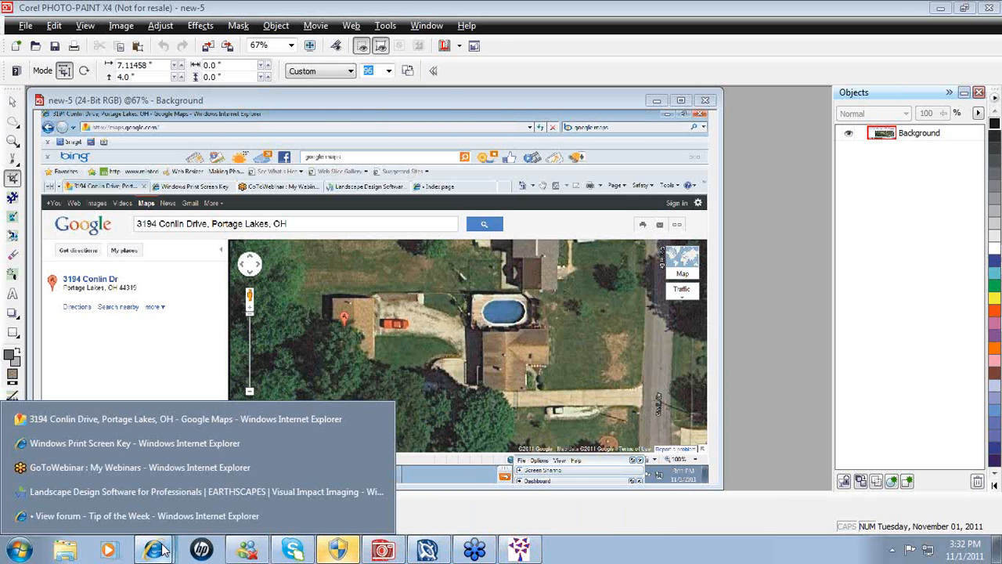
click(148, 524)
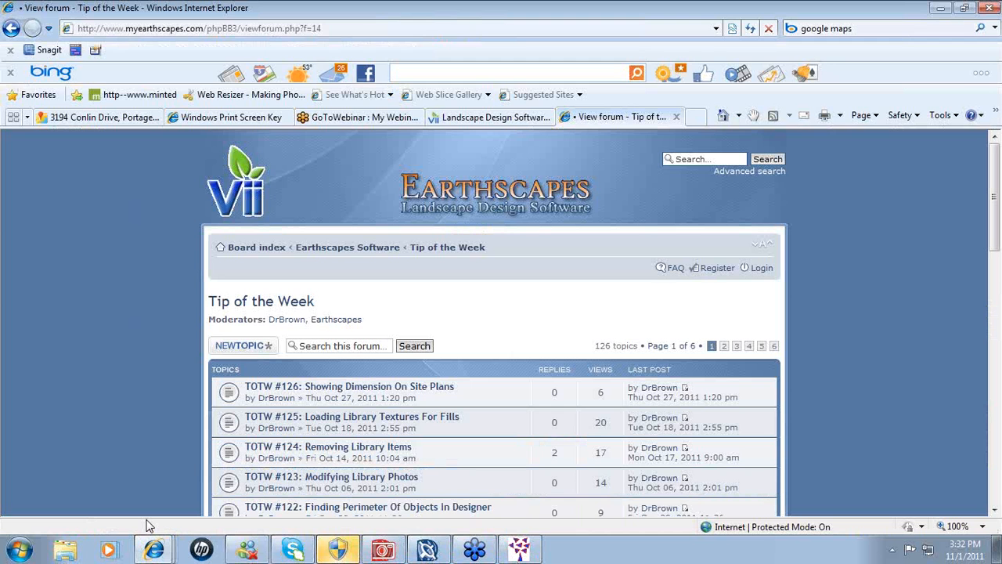